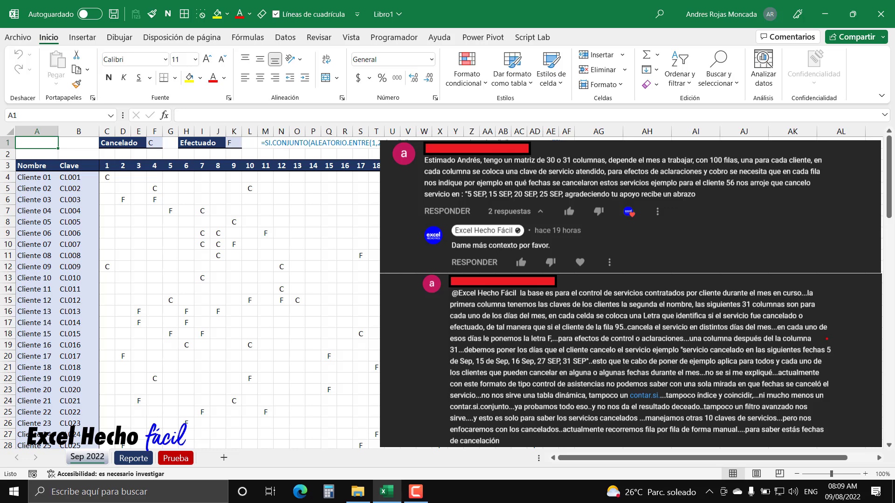
left_click_drag(833, 347, 839, 325)
left_click_drag(451, 354, 475, 369)
key("e")
- Shrink both comment images together so they fit beside the table, starting at column AG
left_click(588, 237)
left_click(400, 313, "ctrl")
left_click_drag(380, 273, 602, 211)
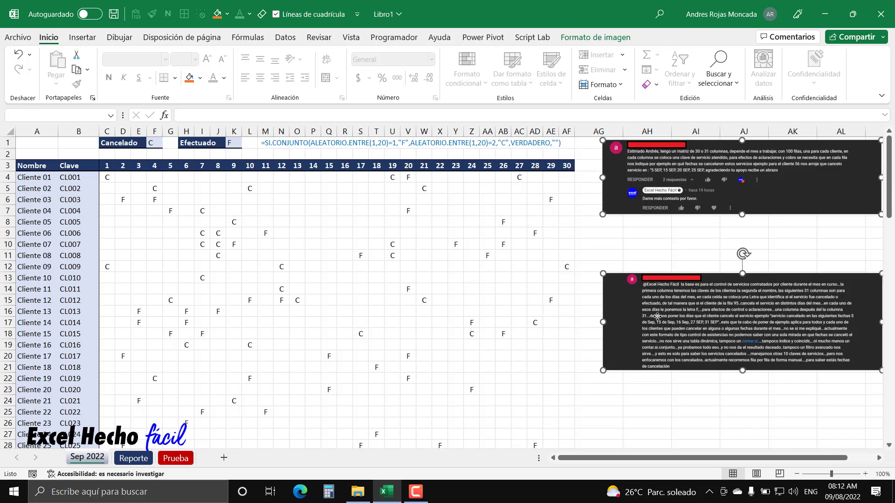
- Place the lower comment image directly beneath the upper one and align both images with Alinear verticalmente
left_click(657, 317)
left_click_drag(657, 317, 656, 260)
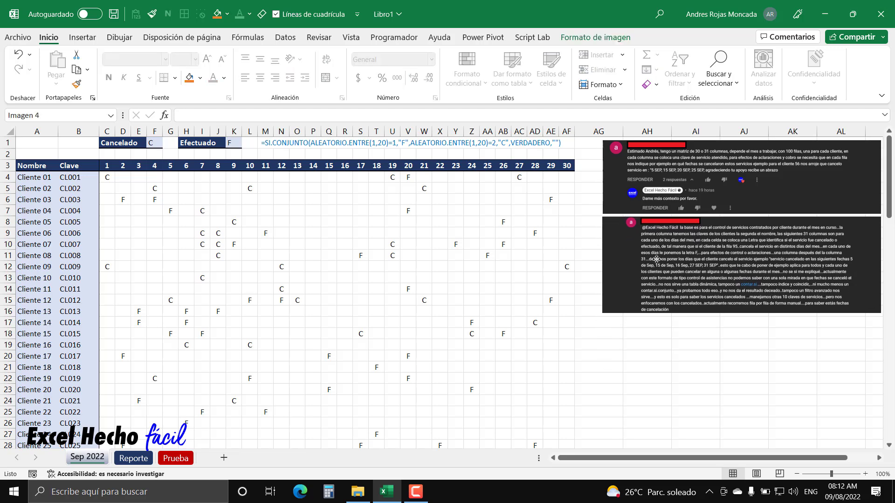
left_click(650, 207, "shift")
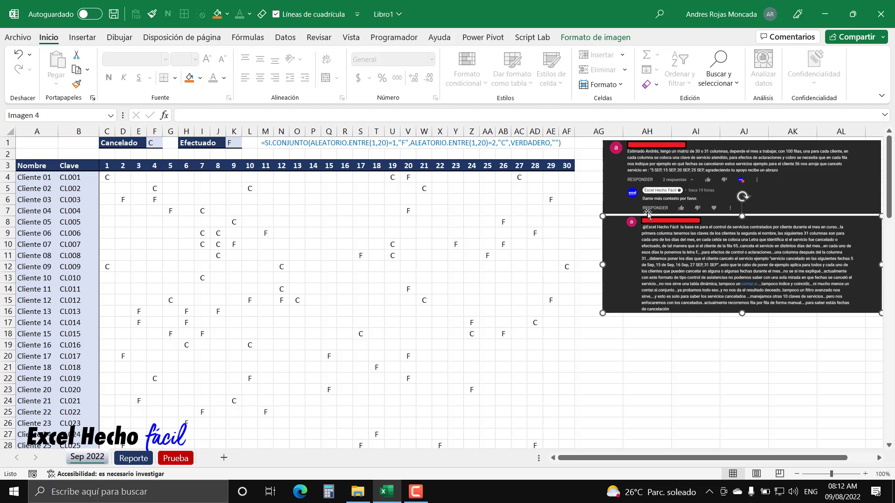
left_click(595, 37)
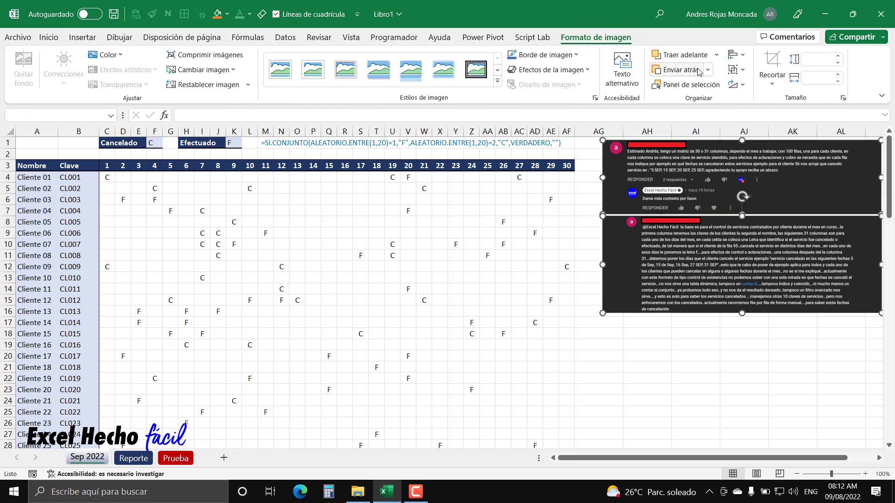
left_click(742, 55)
left_click(780, 87)
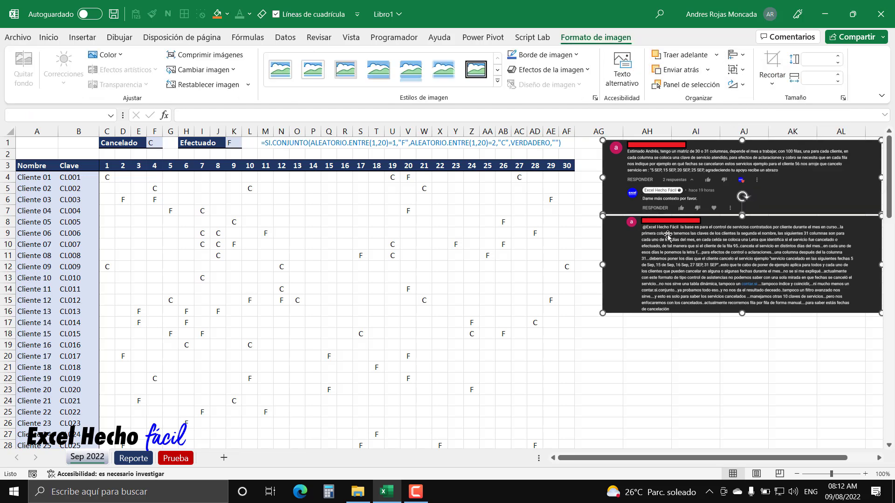
left_click(736, 55)
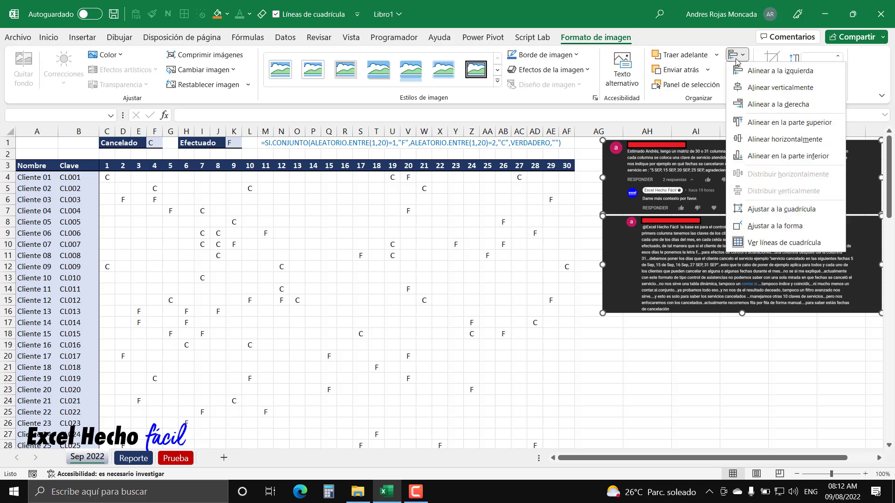
left_click(753, 142)
key("Escape")
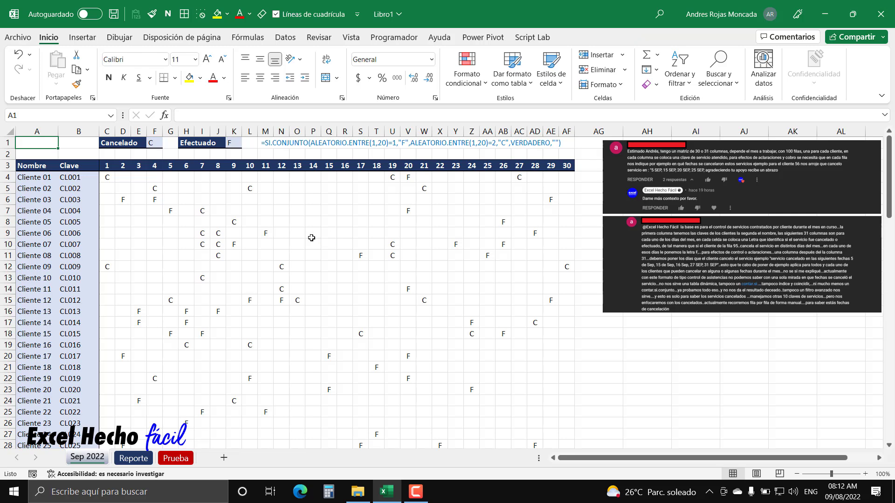
- Examine the Nombre column from Cliente 01 down to the last client on the Sep 2022 sheet
left_click(45, 175)
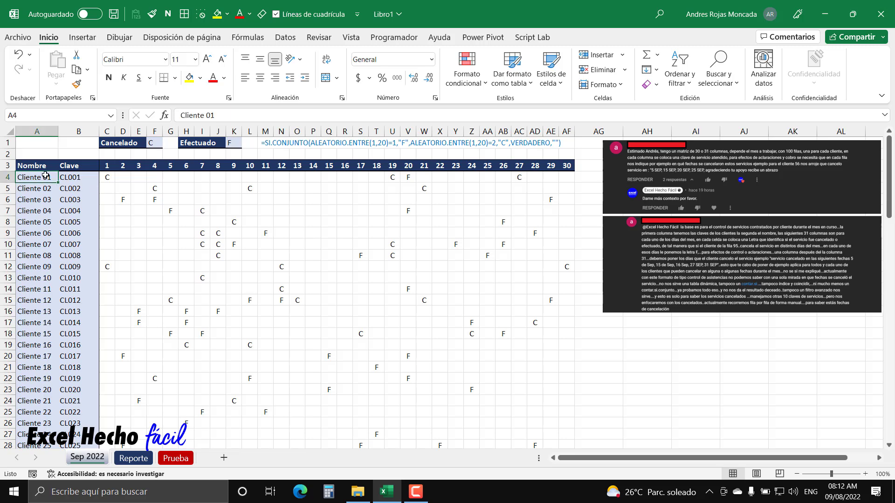
key("ctrl+shift+Down")
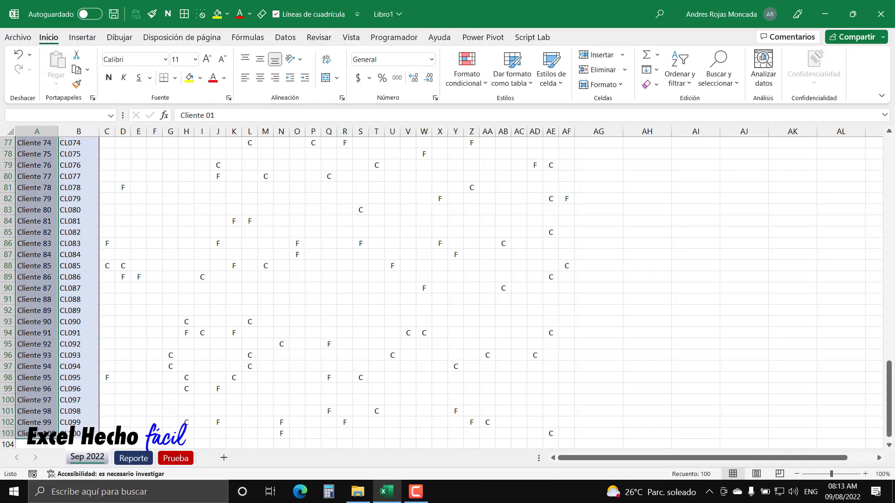
key("ctrl+Up")
key("Down")
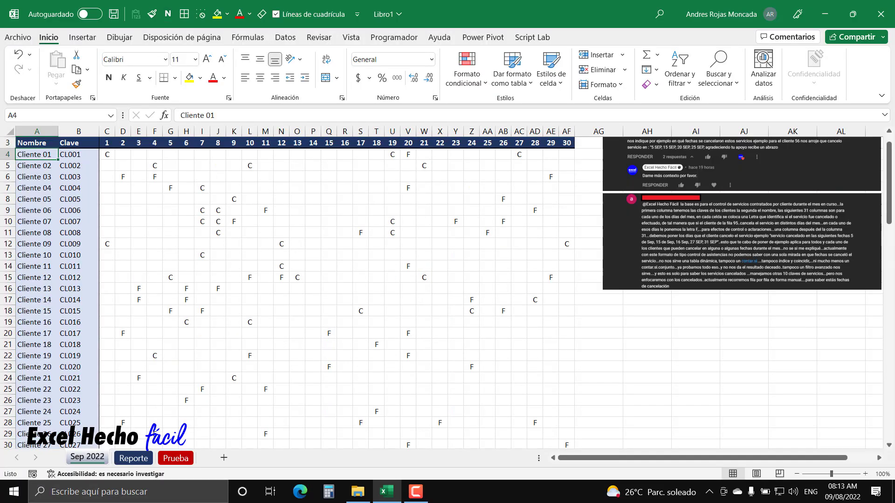
scroll(248, 210, "up", 1)
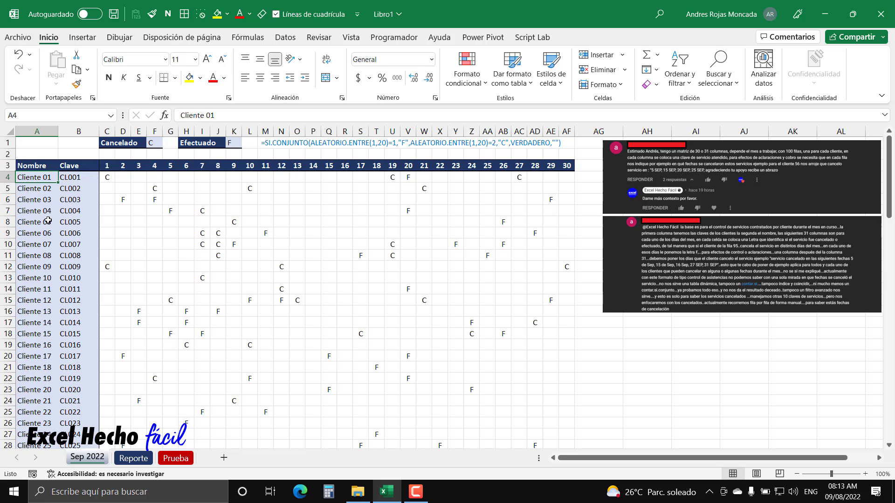
left_click(42, 132)
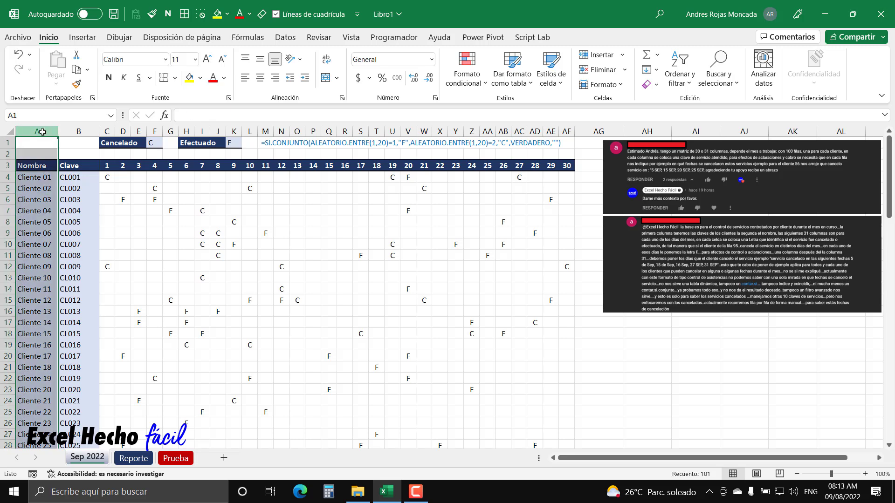
left_click(41, 166)
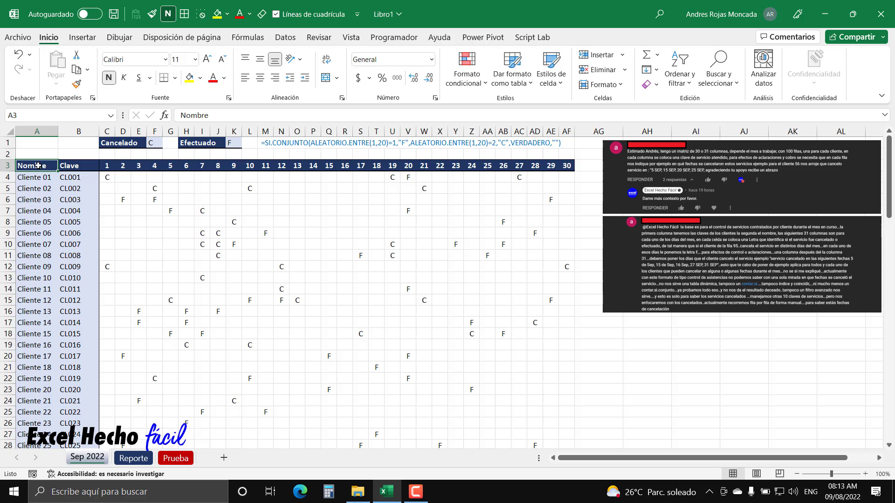
left_click_drag(38, 166, 38, 300)
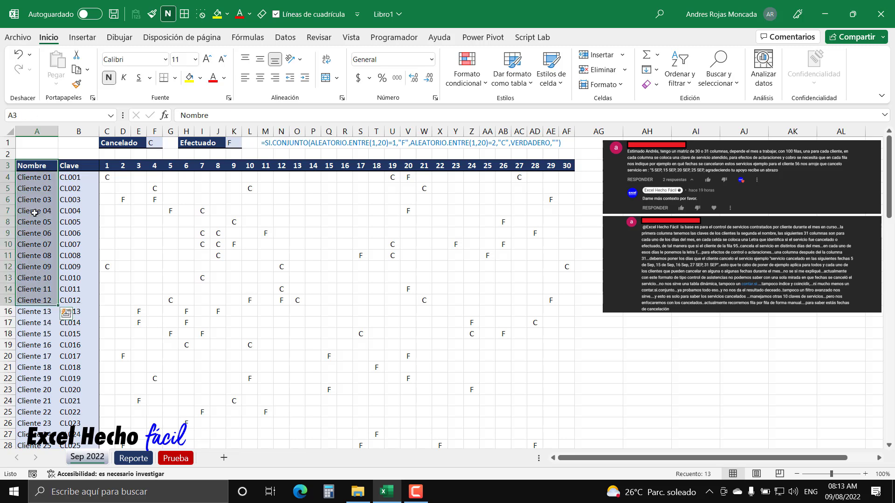
left_click(37, 168)
left_click(39, 175)
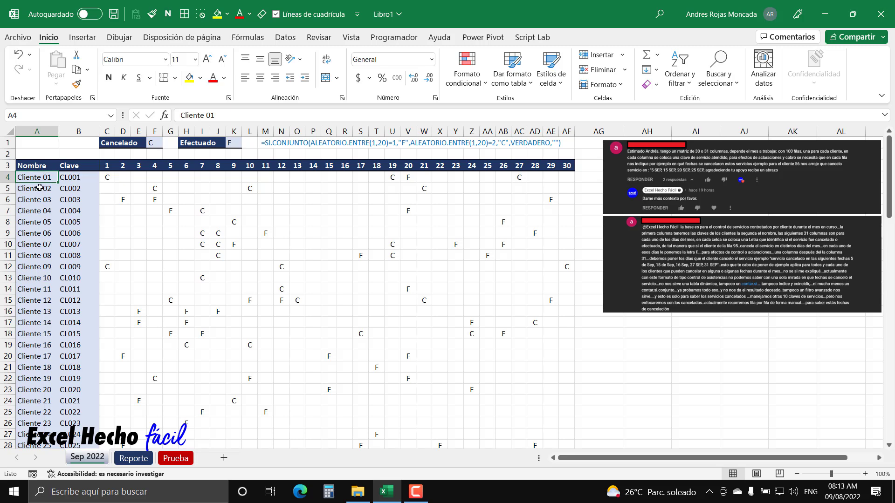
key("ctrl+Down")
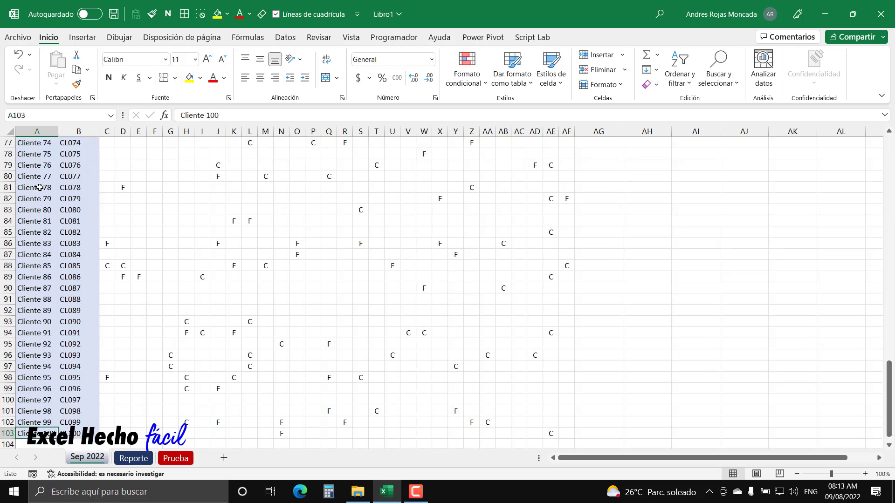
key("ctrl+Up")
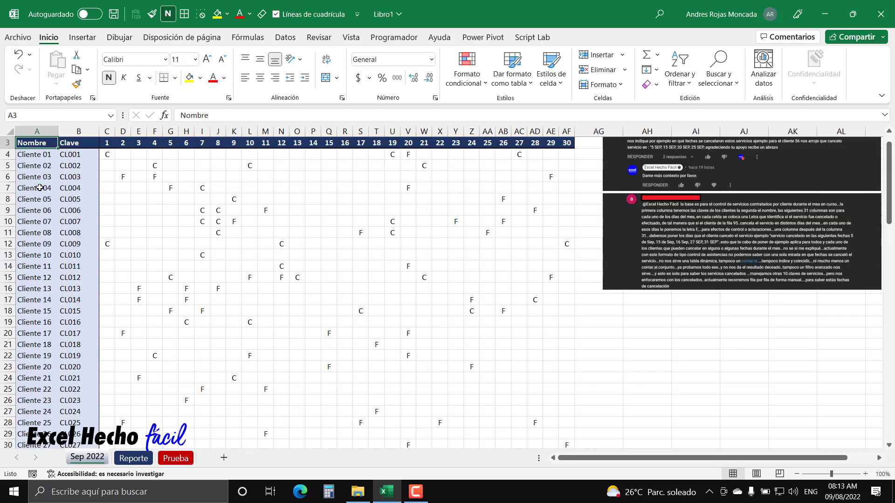
scroll(38, 159, "up", 1)
left_click(38, 146)
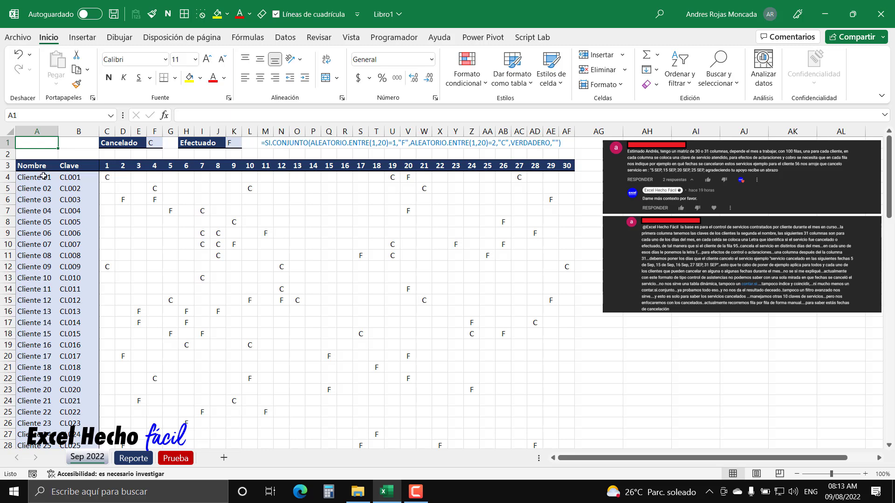
- Examine the Clave column from its header down to the last client key
left_click_drag(87, 164, 88, 287)
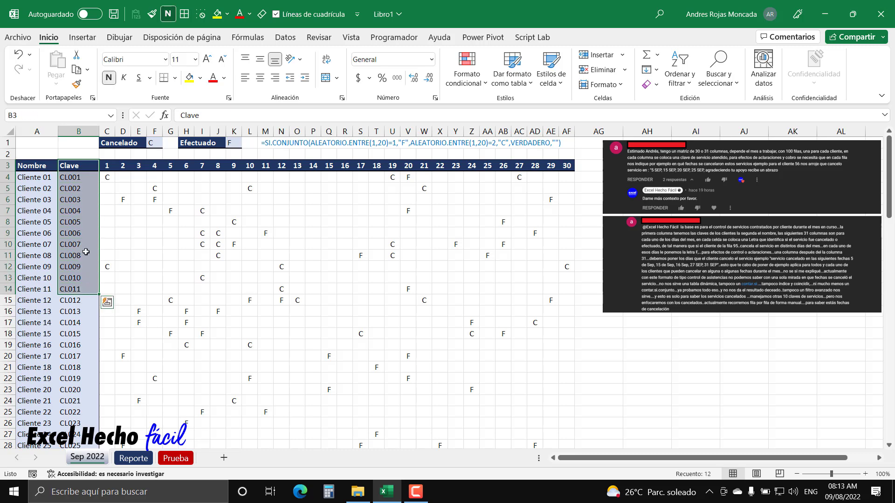
left_click(80, 166)
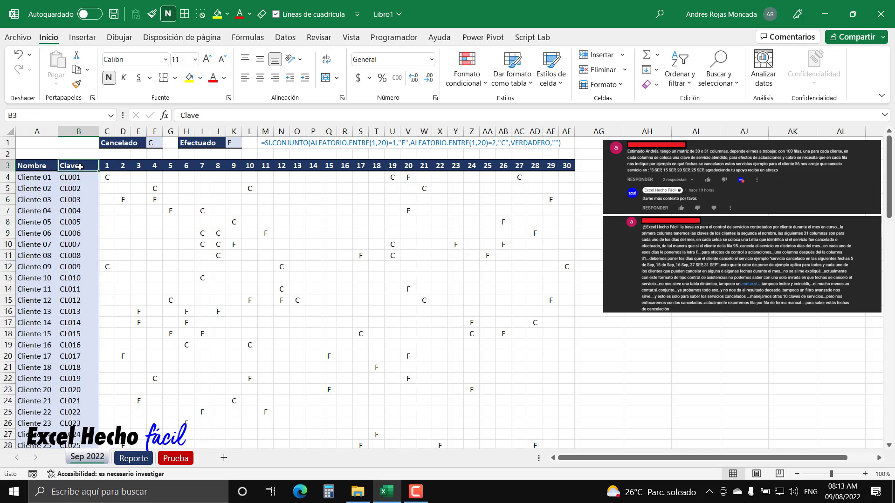
left_click(41, 142)
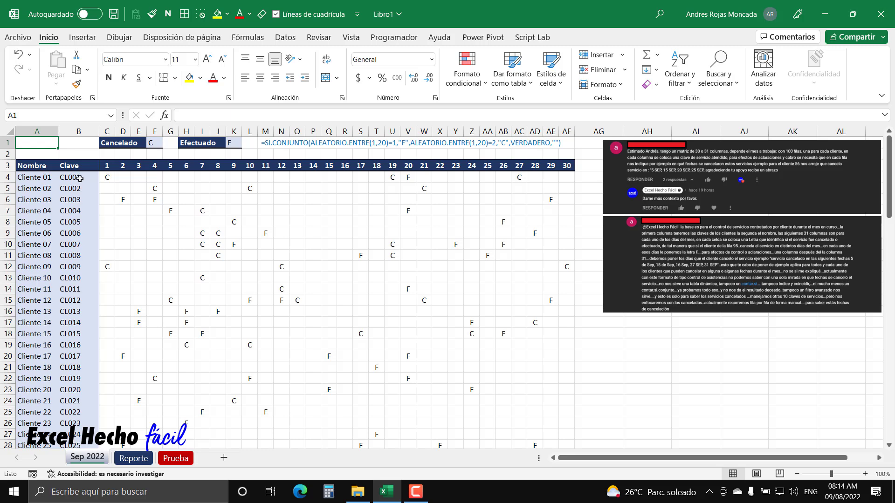
left_click(80, 178)
key("ctrl+Down")
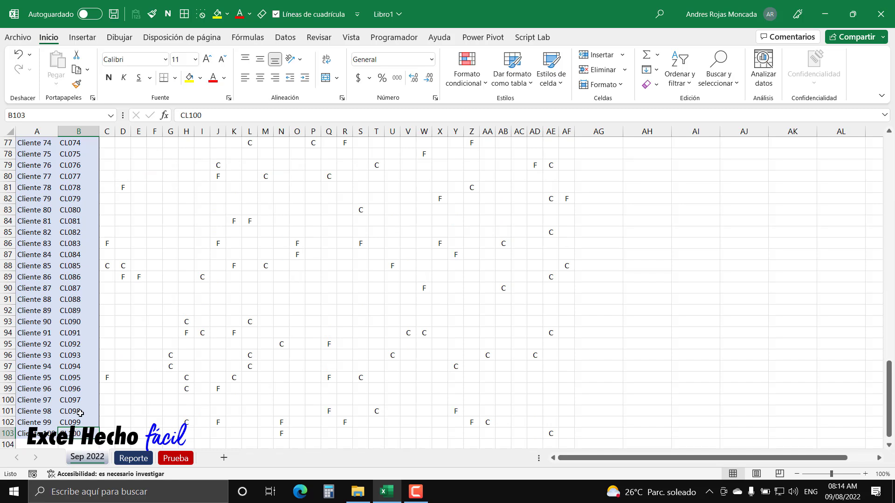
key("ctrl+Up")
scroll(83, 400, "up", 1)
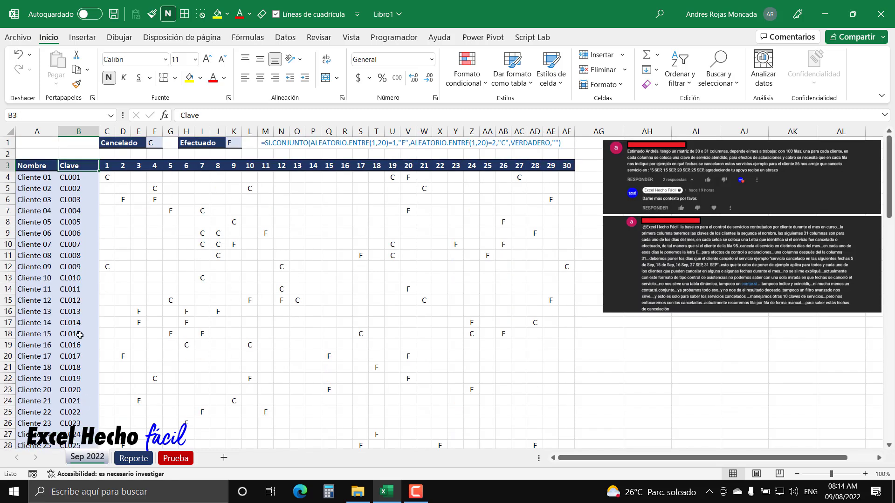
left_click(36, 142)
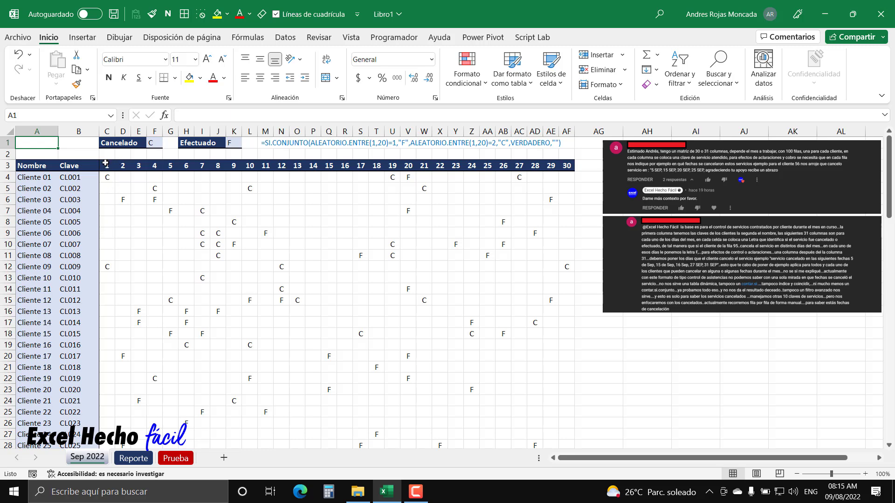
- Review the day headers 1 to 30 and read the SI.CONJUNTO formula in M1 at an enlarged view
left_click_drag(106, 164, 566, 166)
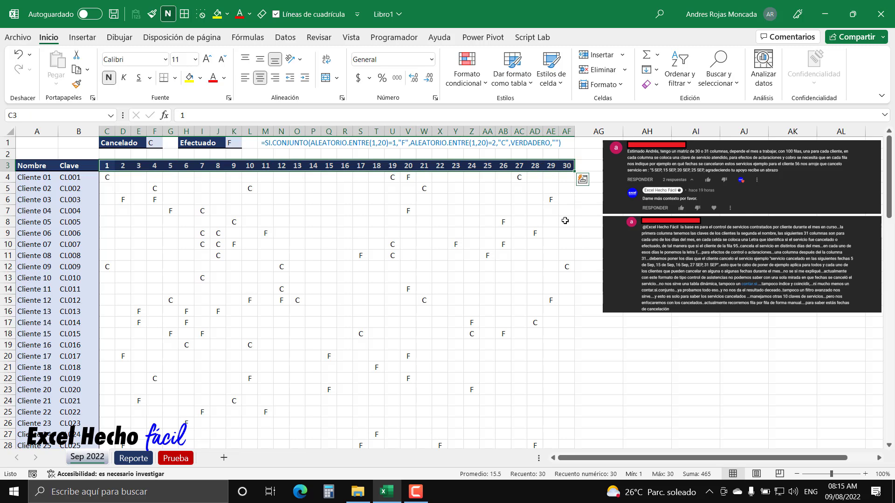
left_click(270, 142)
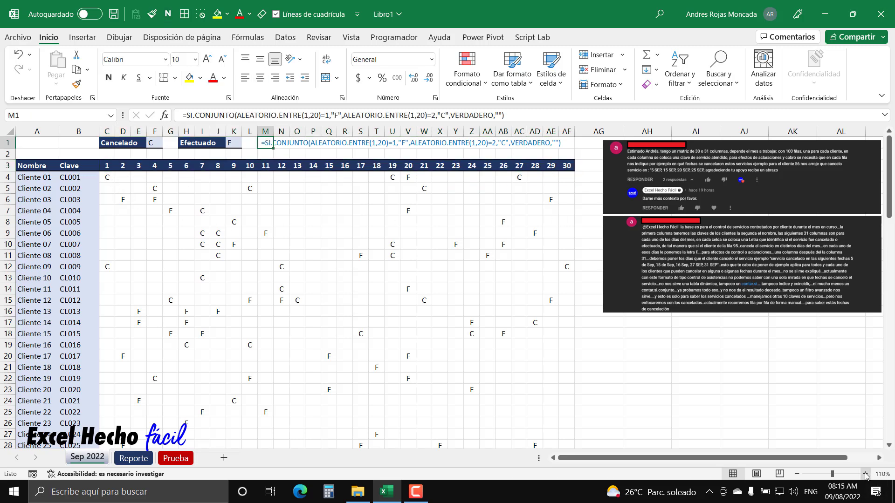
left_click(865, 473)
left_click(865, 474)
left_click(866, 474)
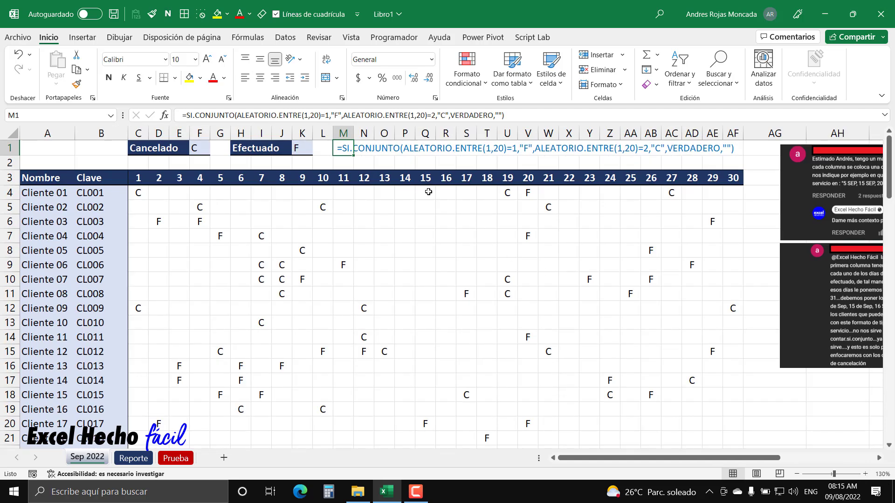
left_click(55, 147)
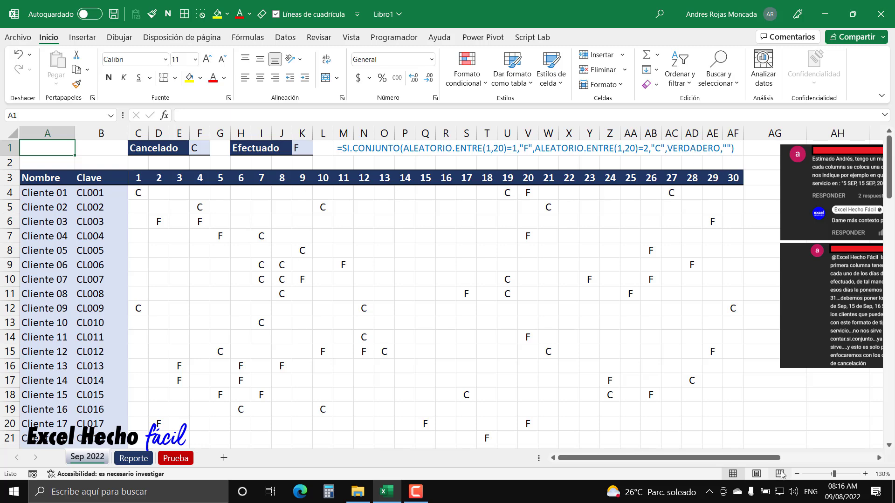
left_click(796, 474)
left_click(797, 474)
left_click(797, 474)
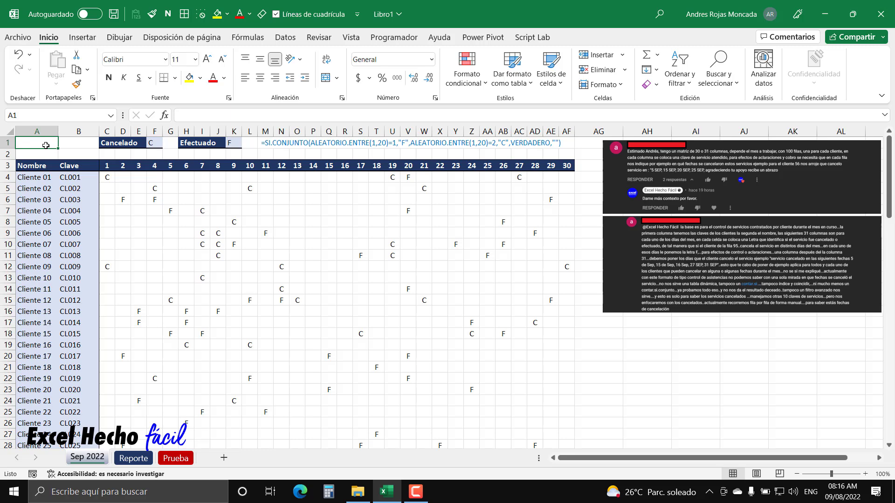
left_click_drag(107, 177, 555, 380)
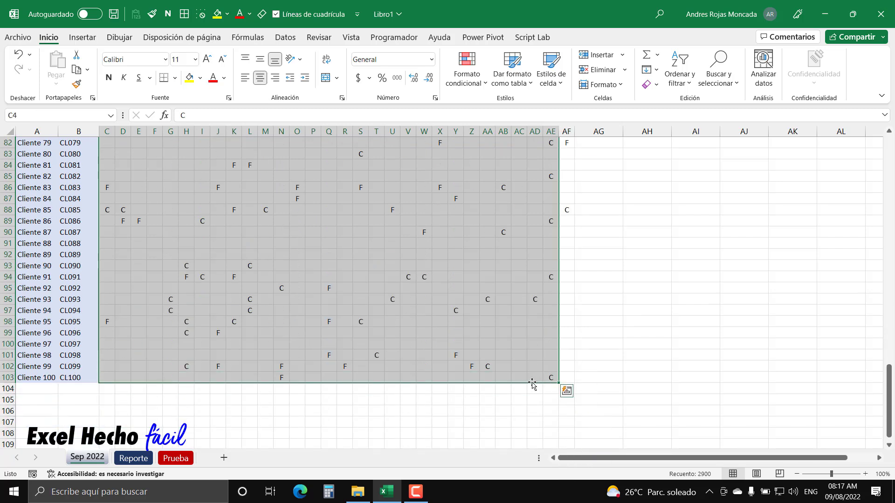
scroll(412, 307, "up", 20)
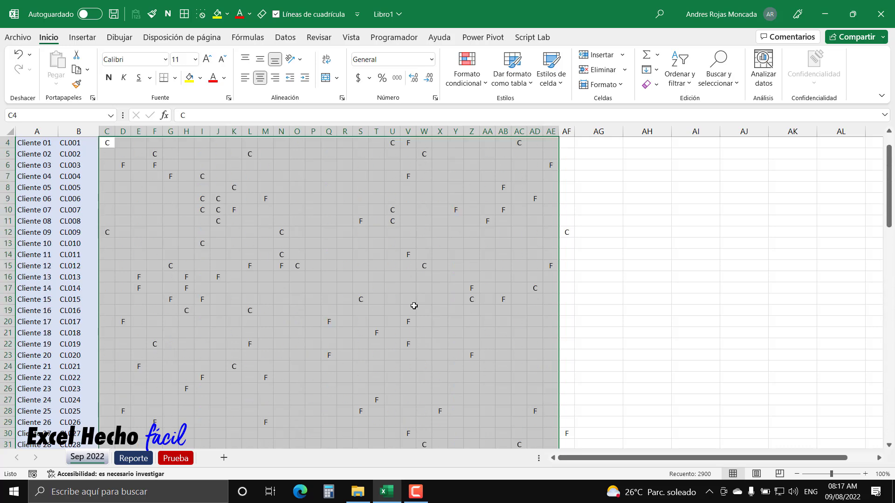
scroll(414, 306, "up", 2)
left_click(569, 173)
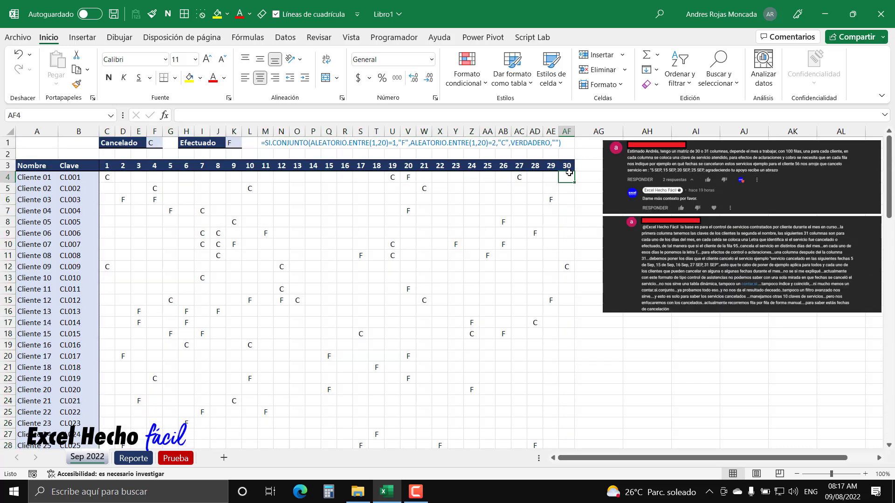
- Select the whole grid of service letters for all clients and days, C4:AF103
key("ctrl+End")
key("ctrl+shift+Left")
key("ctrl+shift+Right")
key("ctrl+shift+Left")
key("shift+Right")
key("shift+Right")
key("shift+Right")
key("shift+Left")
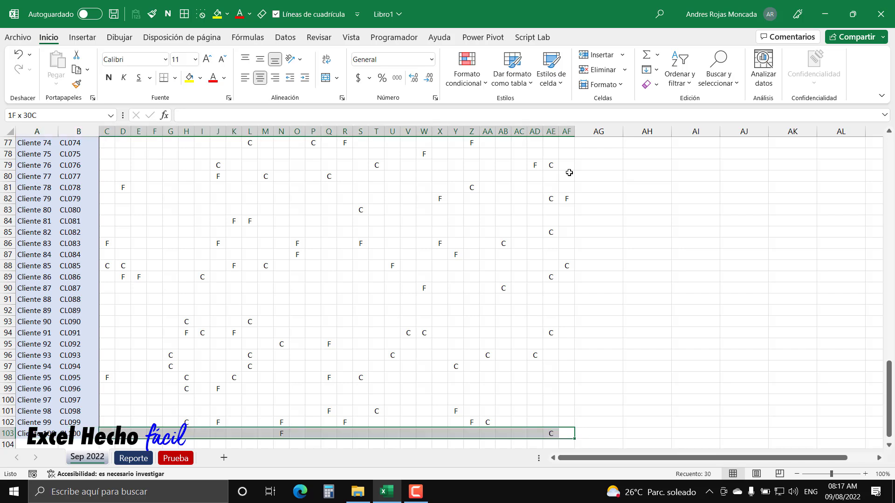
key("ctrl+shift+Up")
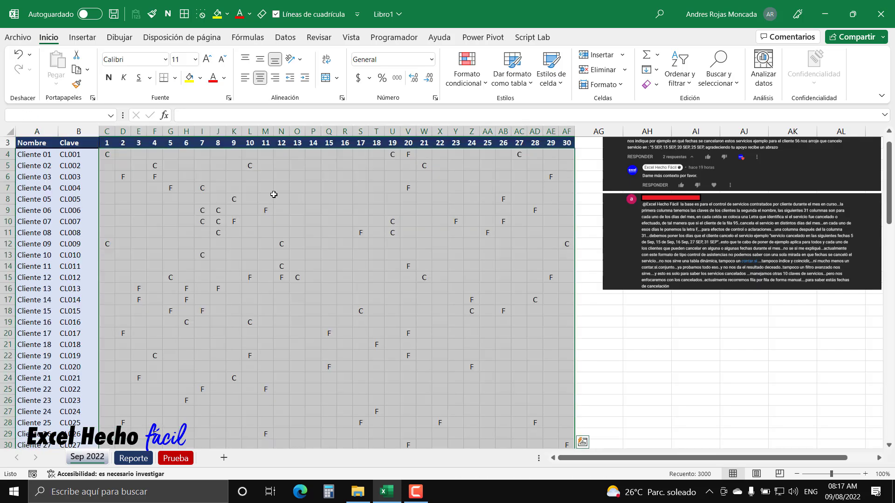
scroll(320, 239, "up", 1)
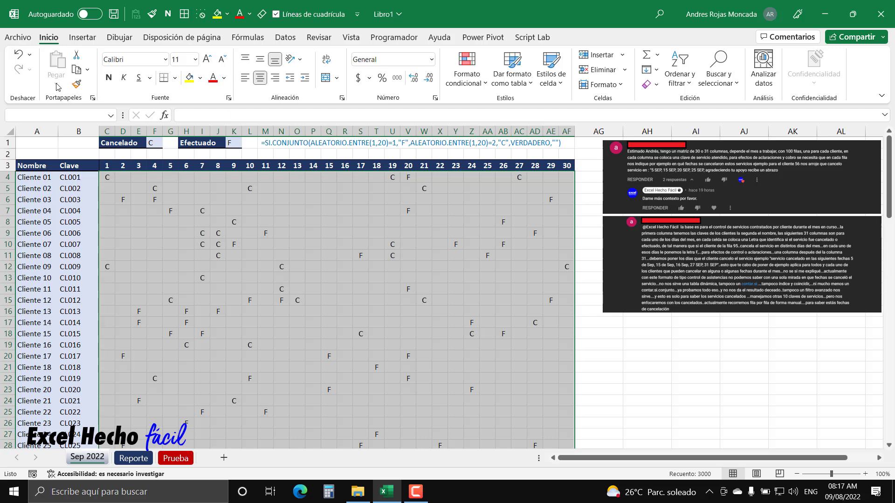
- Copy the service letter grid C4:AF103 and paste it over itself as values only, ending at cell A1
key("ctrl+c")
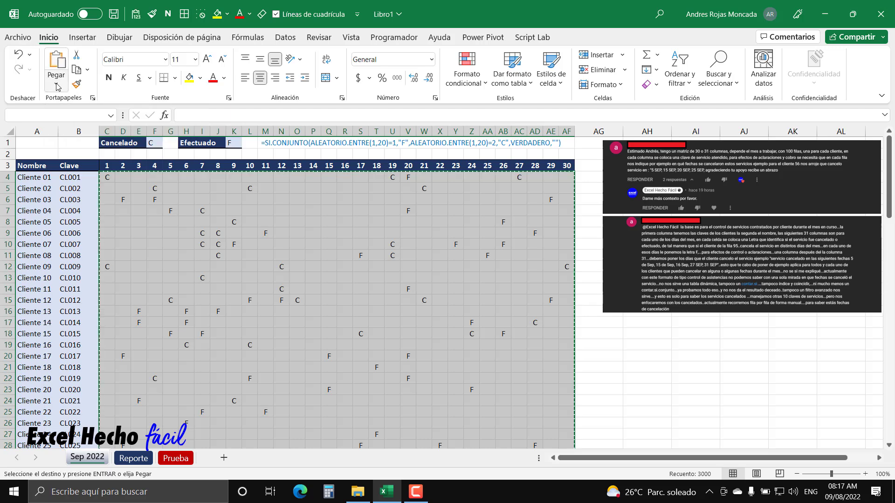
left_click(58, 87)
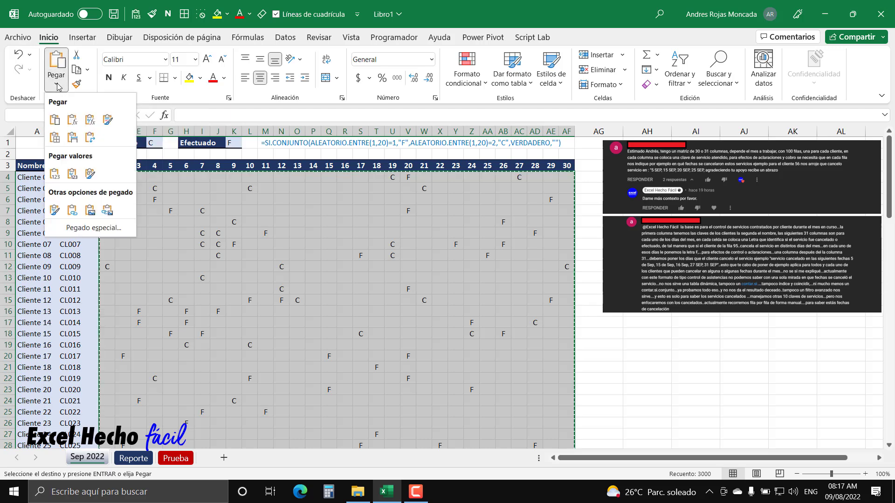
left_click(55, 175)
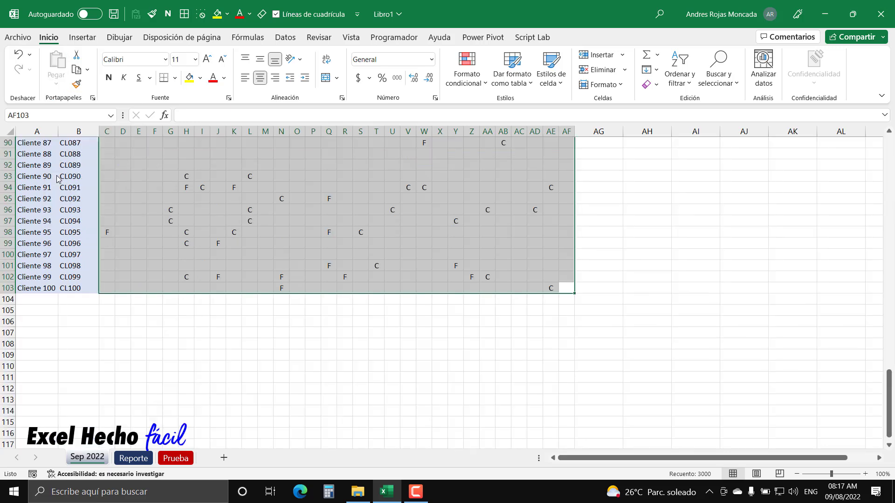
key("ctrl+Up")
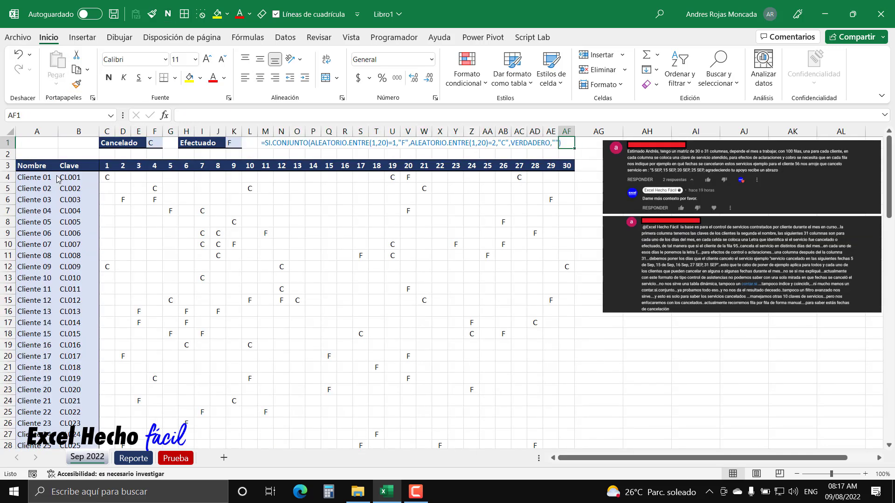
left_click(36, 147)
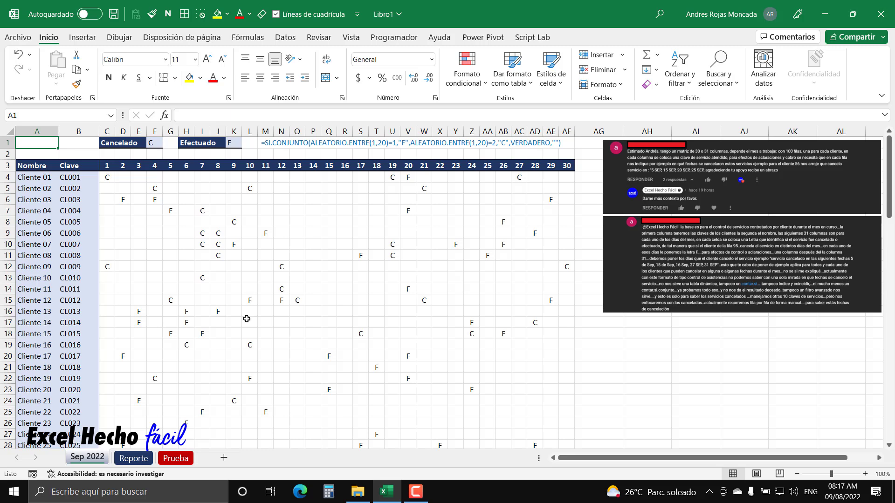
- Review the Clave field and its key in B1 on the Reporte sheet, checking against the Sep 2022 sheet
left_click(136, 458)
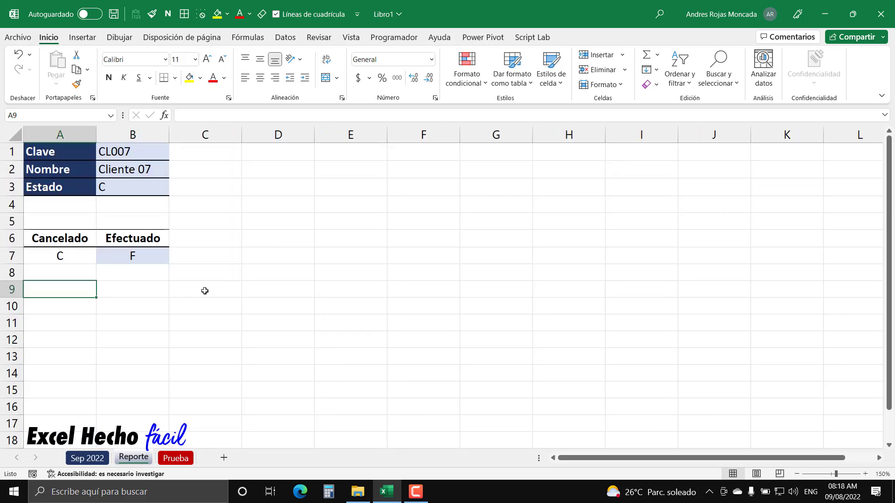
left_click(74, 153)
left_click(112, 154)
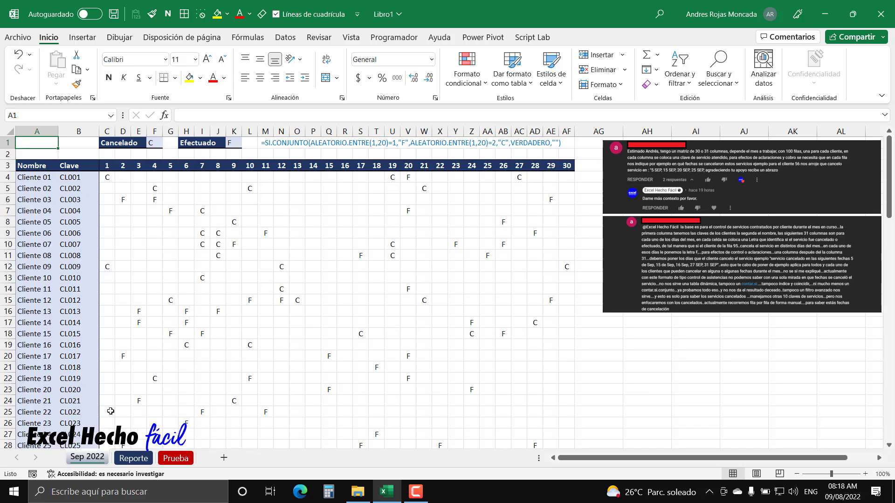
left_click(87, 458)
left_click(133, 458)
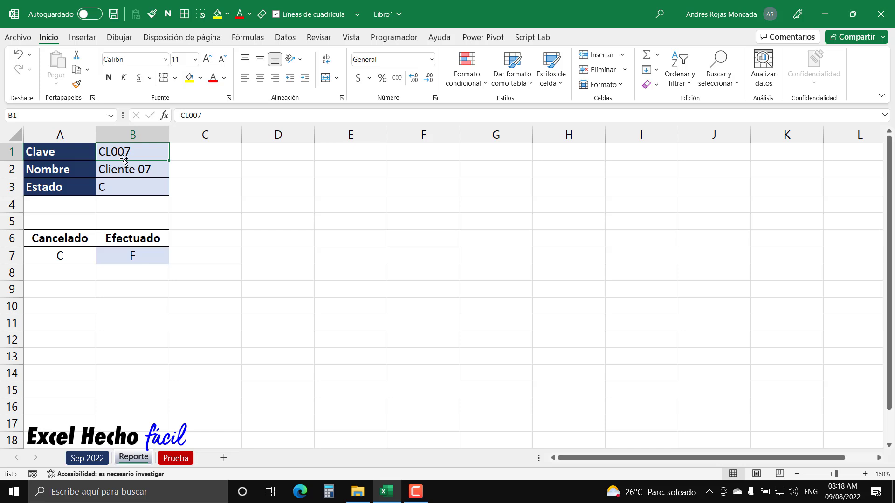
- Examine the BUSCARX formula in the Nombre cell B2 and its lookup value B1
left_click(110, 171)
key("F2")
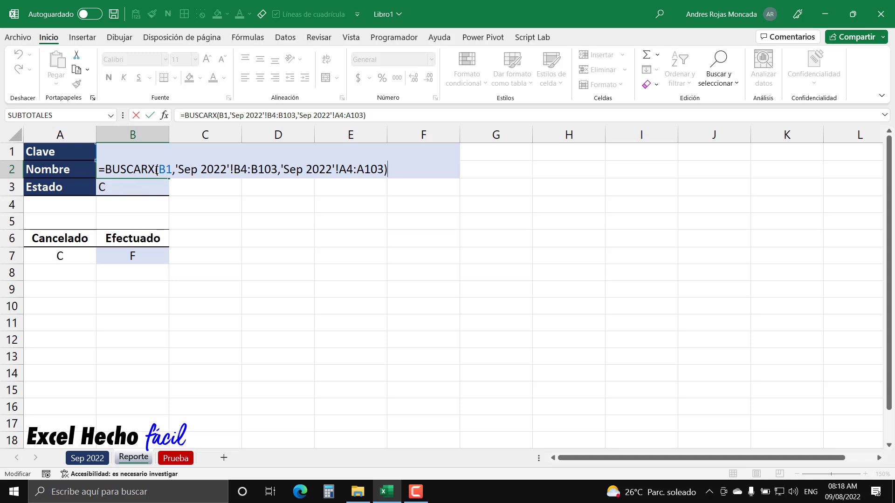
left_click_drag(172, 169, 160, 169)
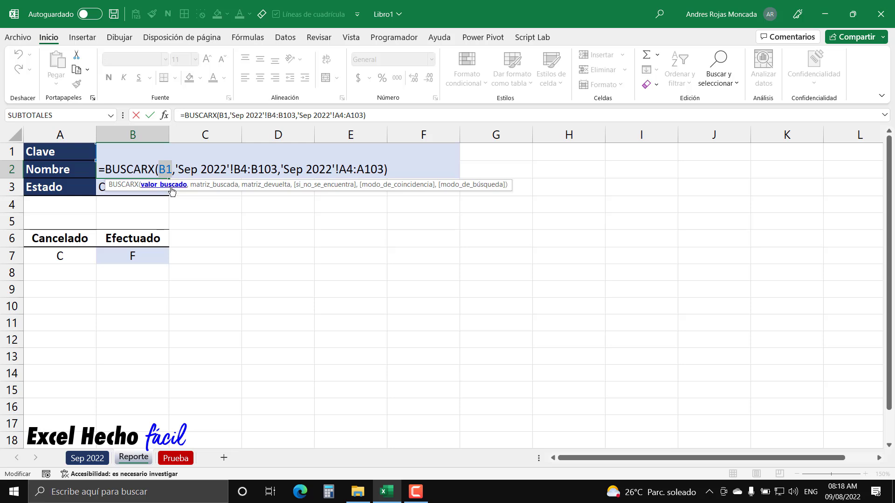
key("ctrl+Return")
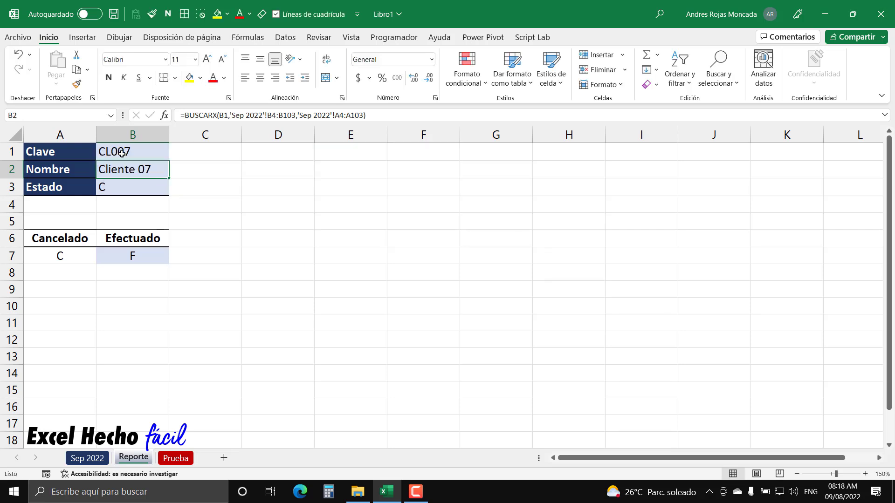
left_click(131, 151)
left_click(132, 168)
double_click(133, 168)
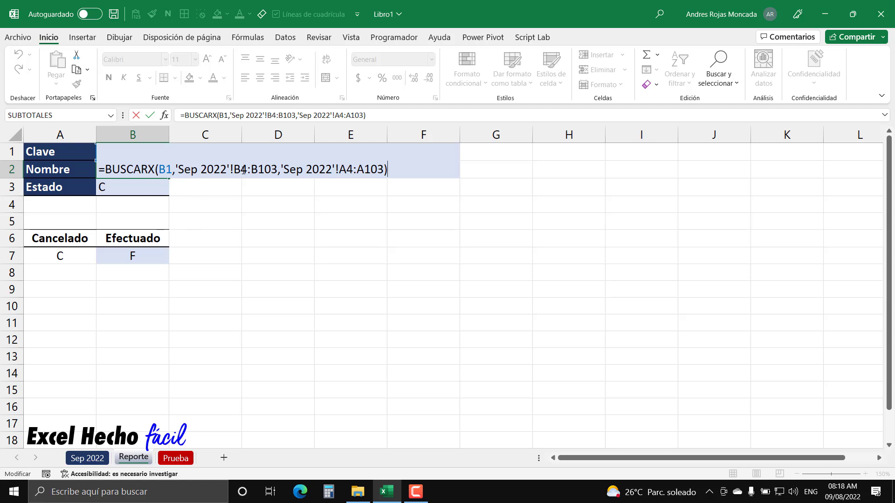
key("ctrl+Return")
- Inspect the client key range B4:B103 on the Sep 2022 sheet, which the formula searches
left_click(87, 458)
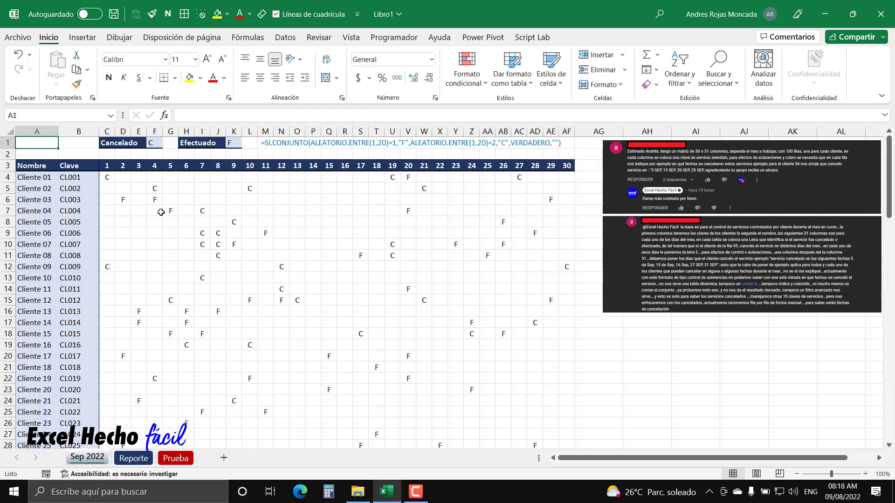
left_click(87, 178)
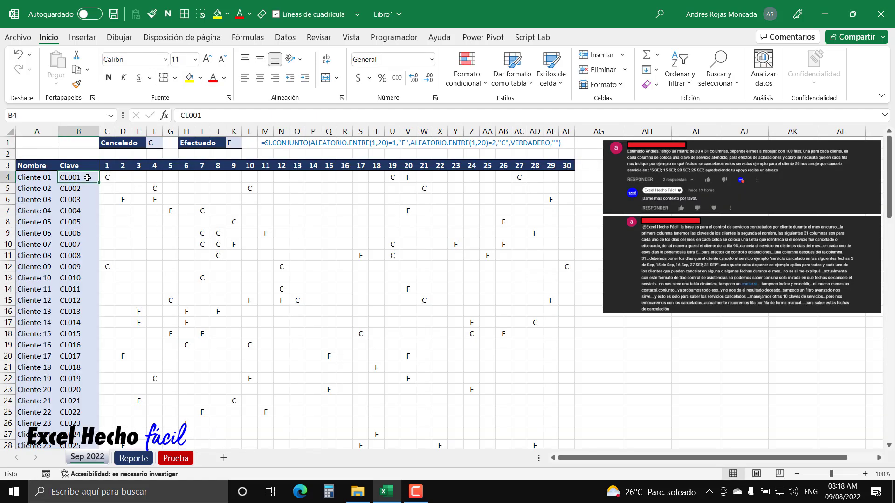
key("ctrl+shift+Down")
key("ctrl+BackSpace")
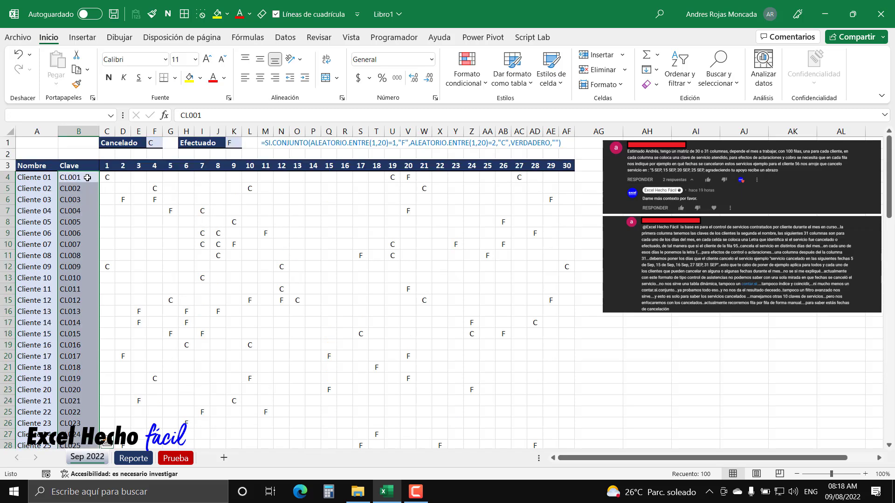
- Examine the return array argument 'Sep 2022'!A4:A103 in the BUSCARX formula of B2 on the Reporte sheet
left_click(131, 459)
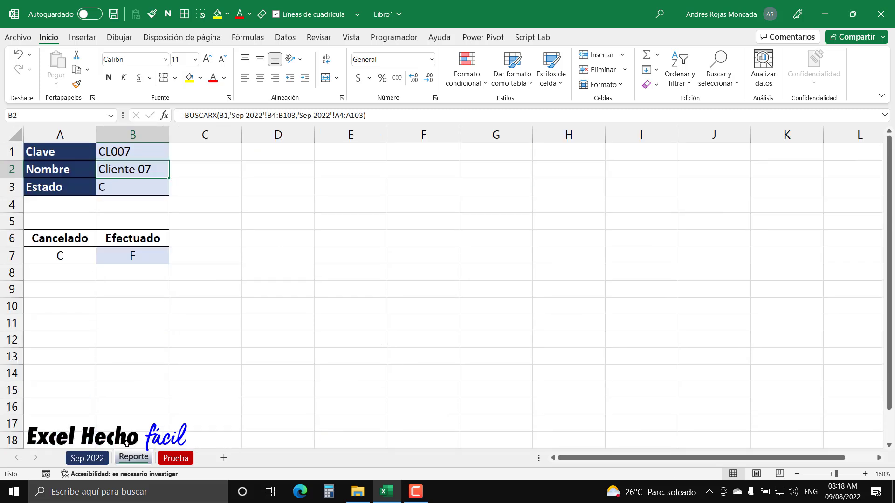
double_click(127, 172)
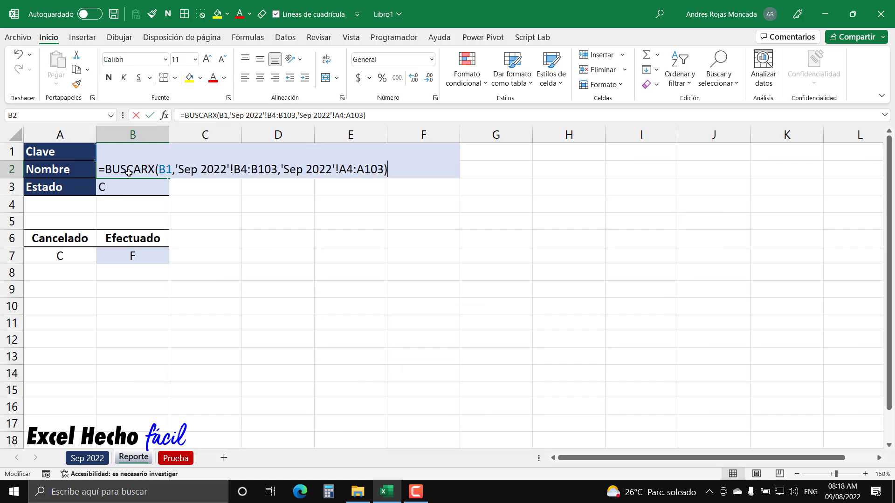
left_click(283, 170)
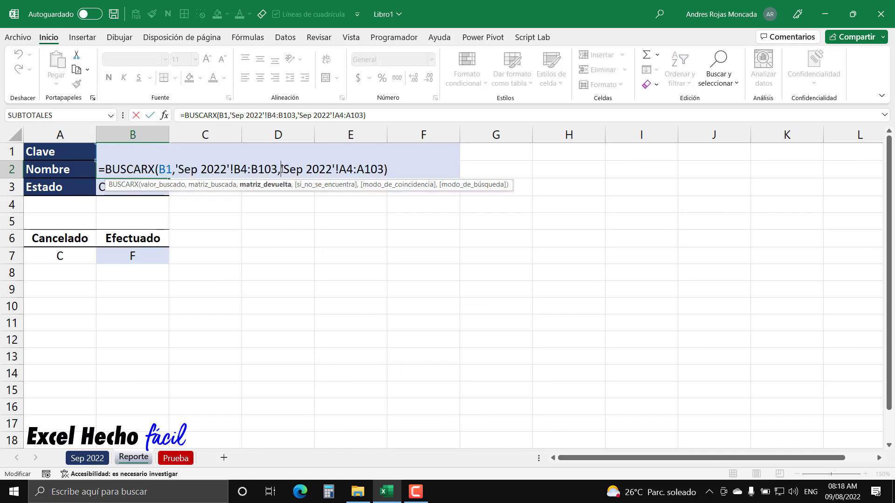
left_click(279, 185)
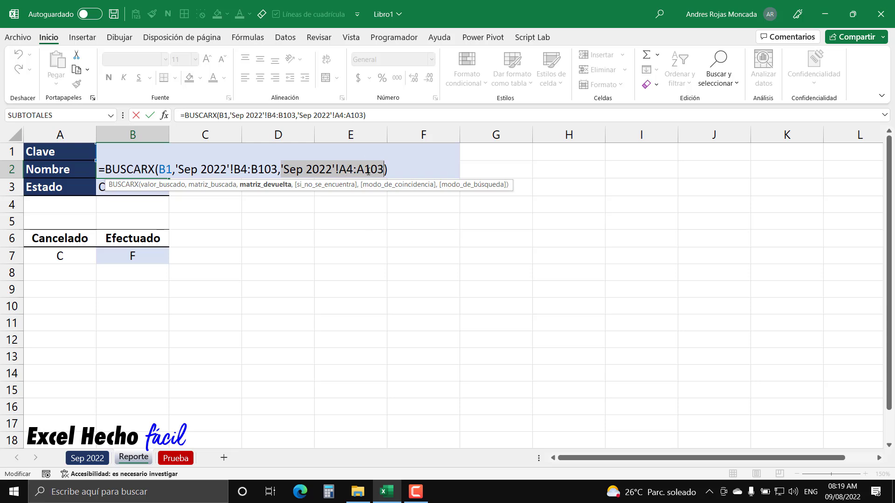
key("ctrl+Return")
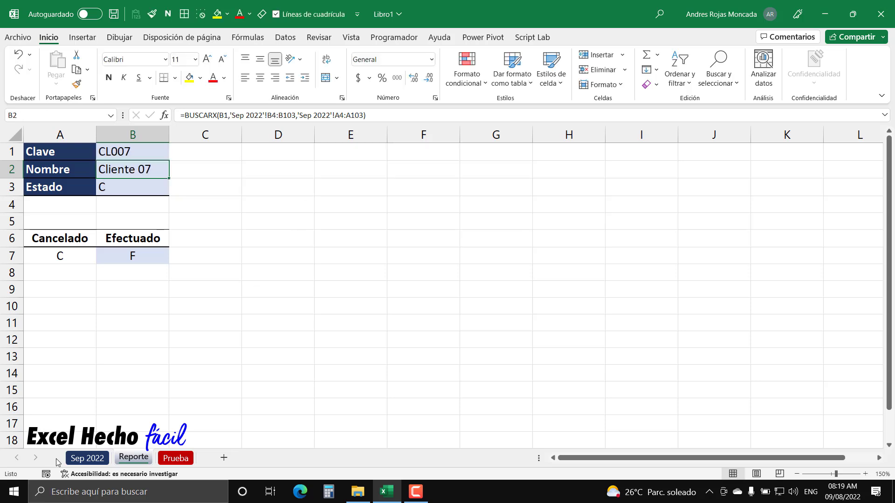
- Inspect the client name range A4:A103 on the Sep 2022 sheet, which the formula returns
left_click(87, 458)
left_click(41, 178)
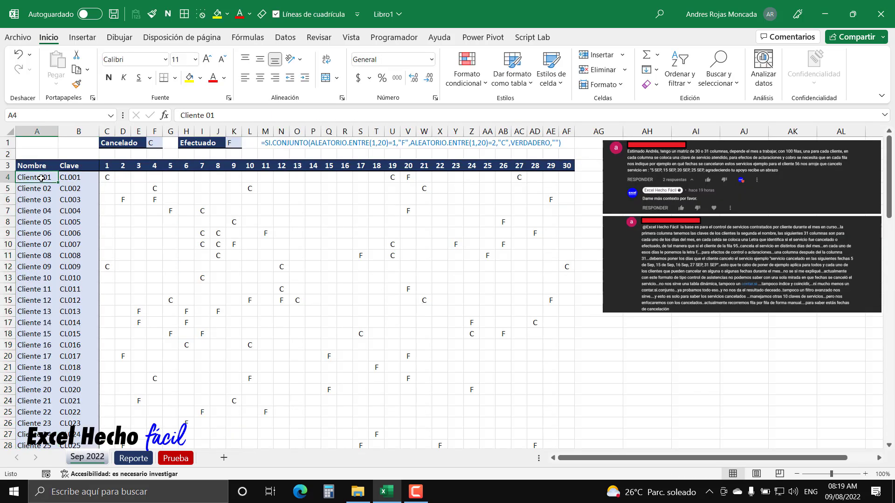
key("ctrl+shift+Down")
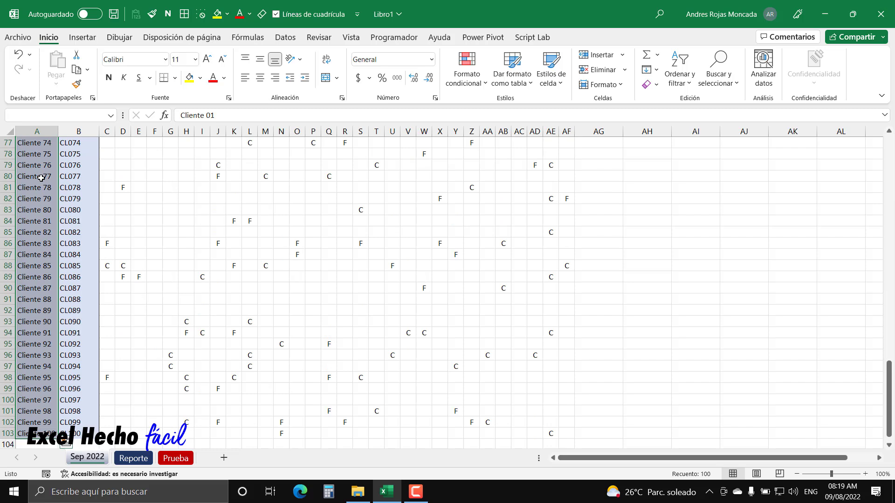
key("ctrl+BackSpace")
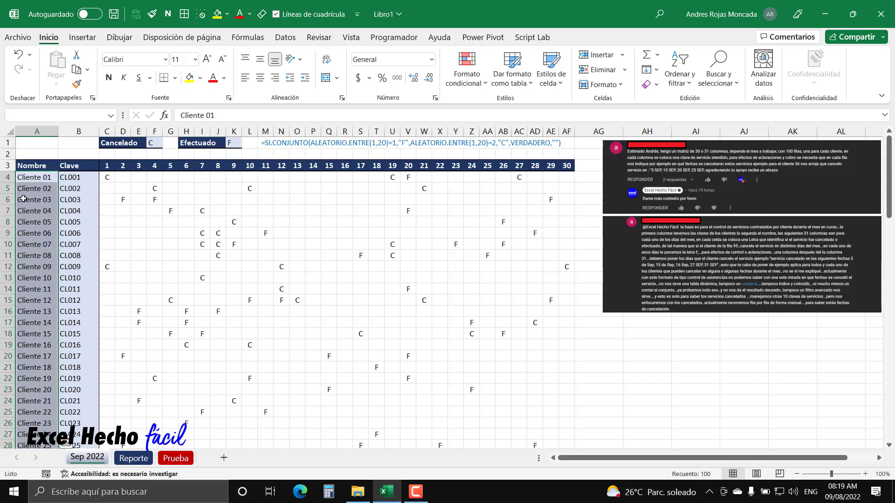
left_click(31, 145)
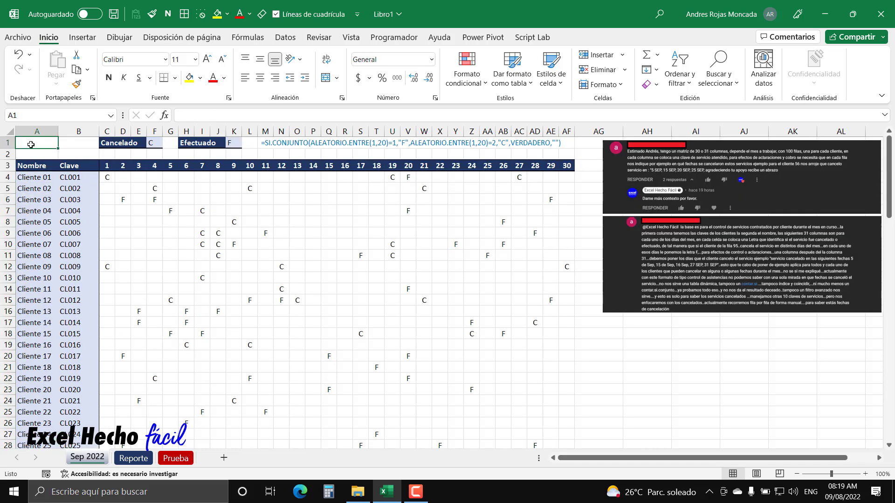
- Review the complete BUSCARX formula in B2 on the Reporte sheet without changing it
left_click(134, 458)
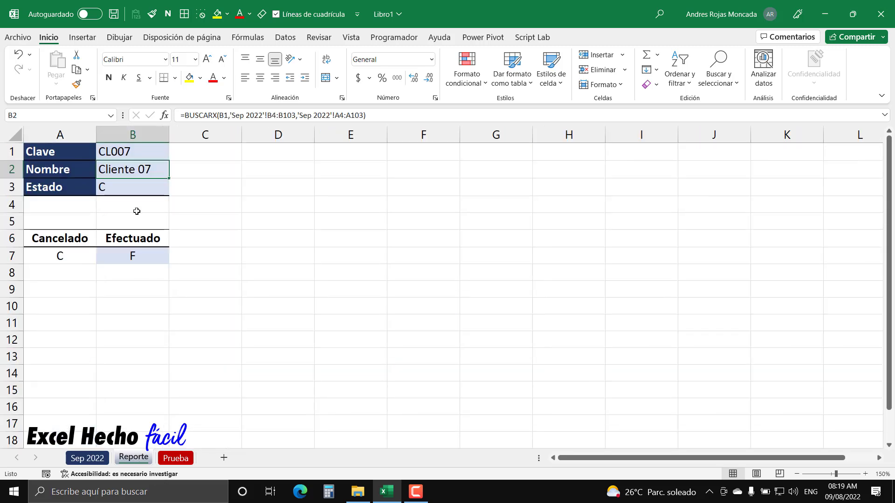
key("F2")
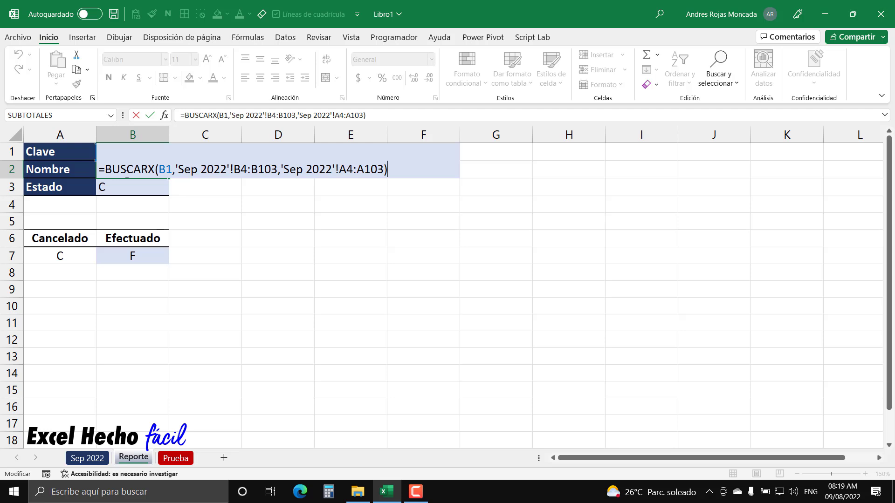
key("Escape")
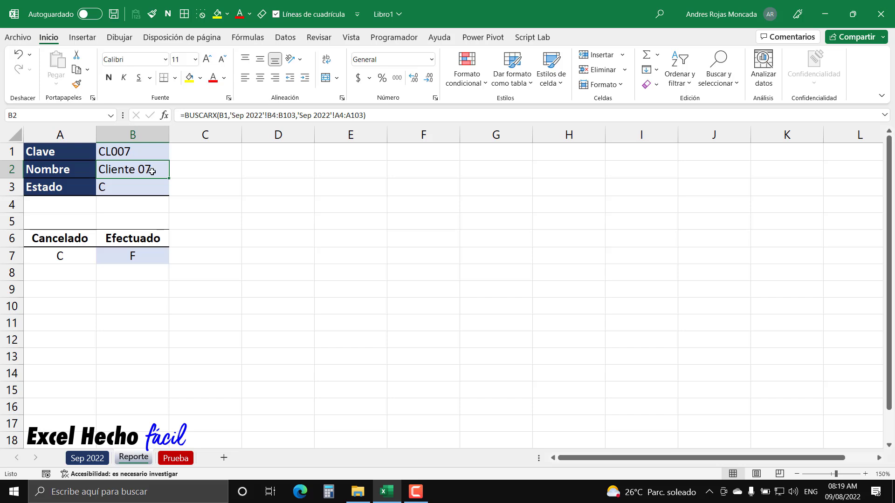
- Inspect the data validation of the Estado cell B3, including its list source C,F, and close the dialog
left_click(149, 186)
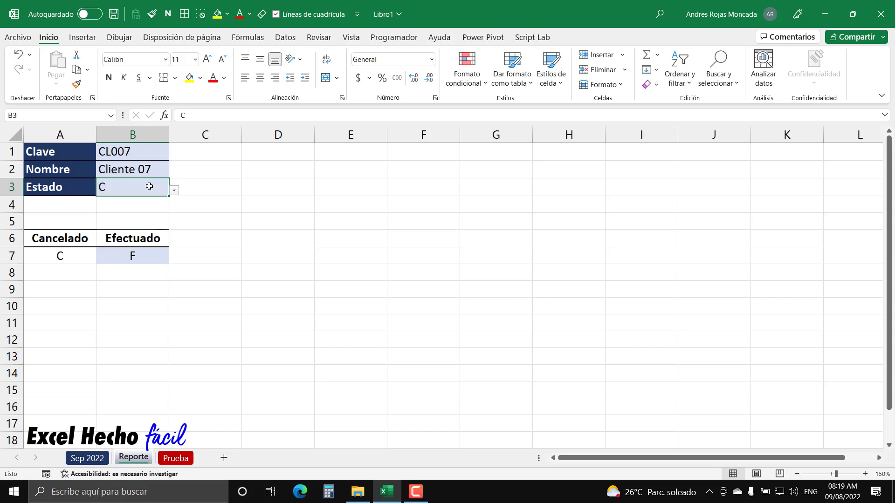
left_click(285, 37)
left_click(658, 84)
left_click_drag(500, 176, 399, 156)
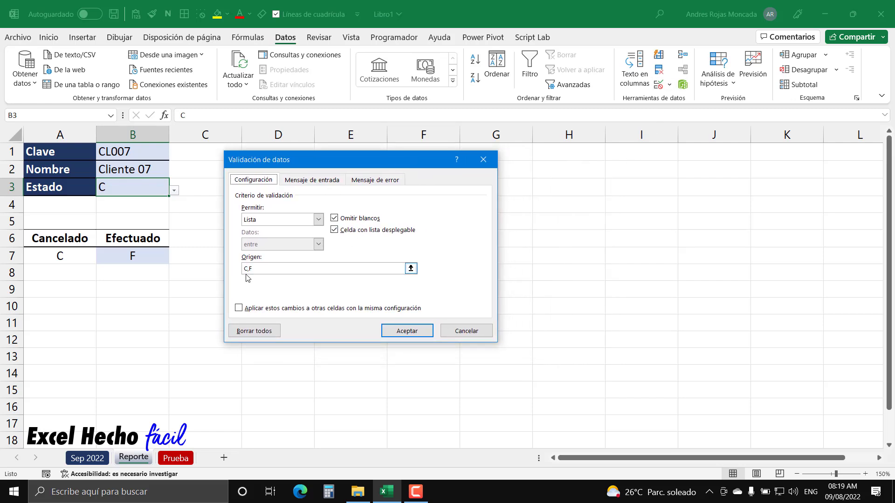
left_click_drag(243, 276, 241, 307)
left_click_drag(251, 276, 258, 304)
key("Escape")
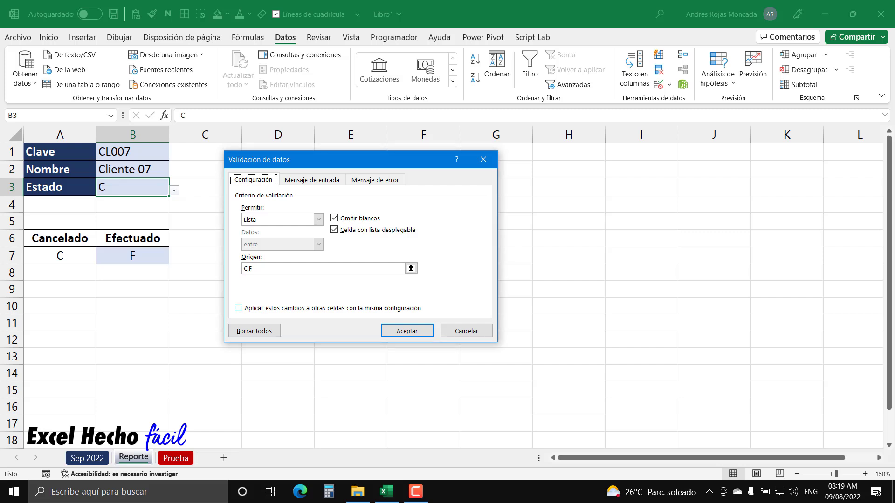
key("Return")
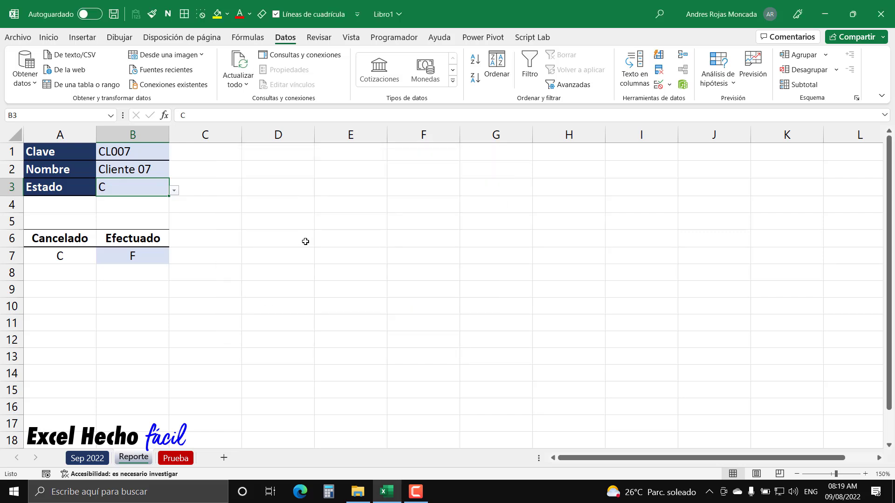
- Test the Estado list in B3 by alternating between F and C, finishing on C
left_click(174, 191)
left_click(111, 214)
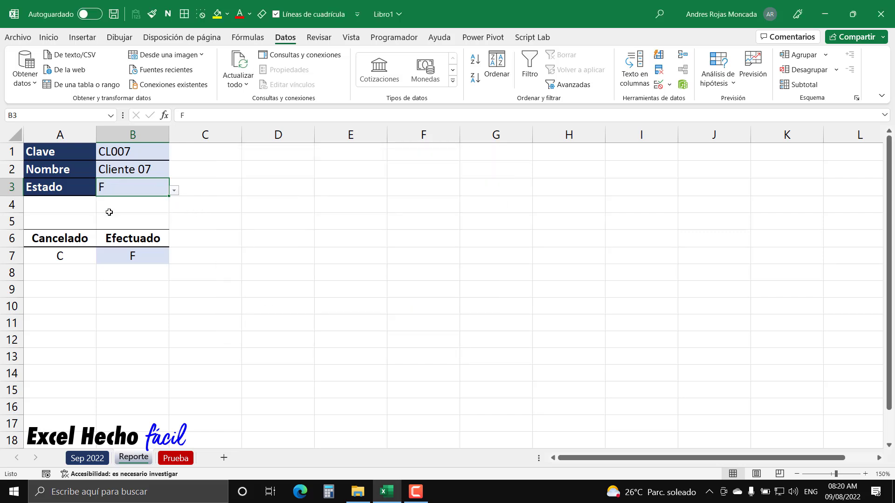
left_click(173, 191)
left_click(120, 203)
left_click(174, 191)
left_click(149, 209)
left_click(175, 192)
left_click(135, 205)
- Fill A7:B7 under Cancelado and Efectuado with the same light blue as B1:B3
left_click_drag(60, 241, 131, 256)
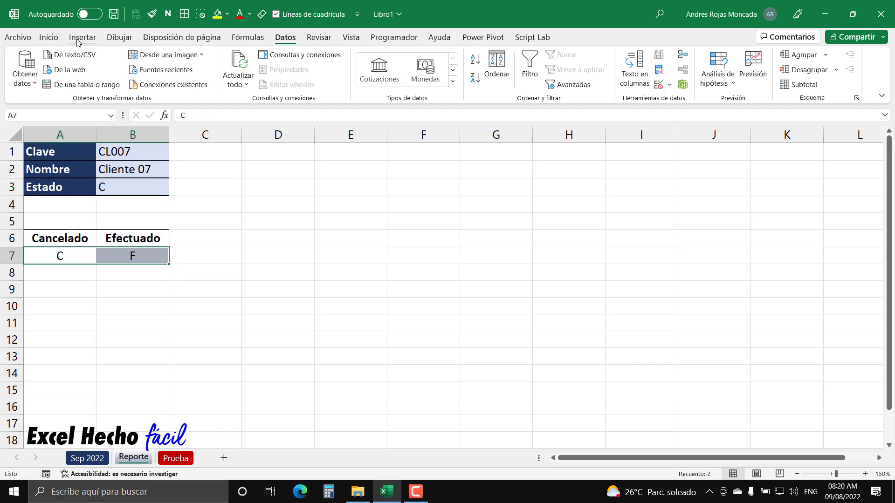
left_click(48, 38)
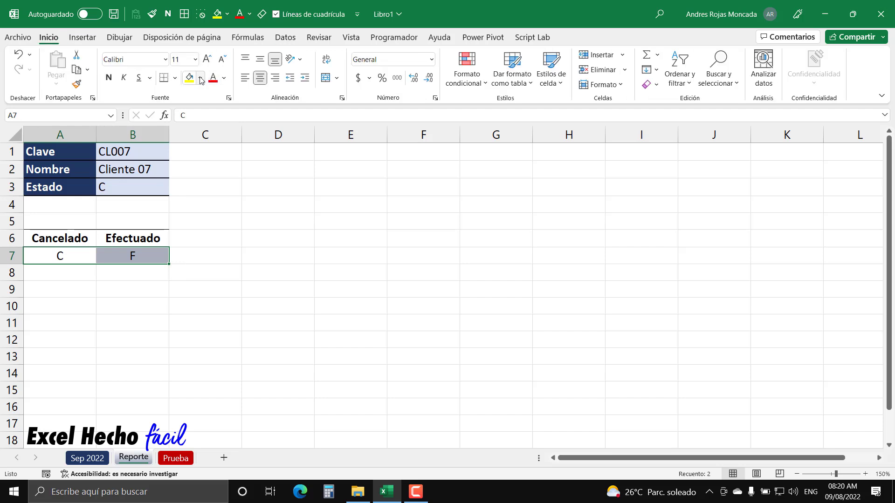
left_click(200, 78)
left_click(223, 122)
left_click(98, 274)
left_click_drag(68, 257, 158, 254)
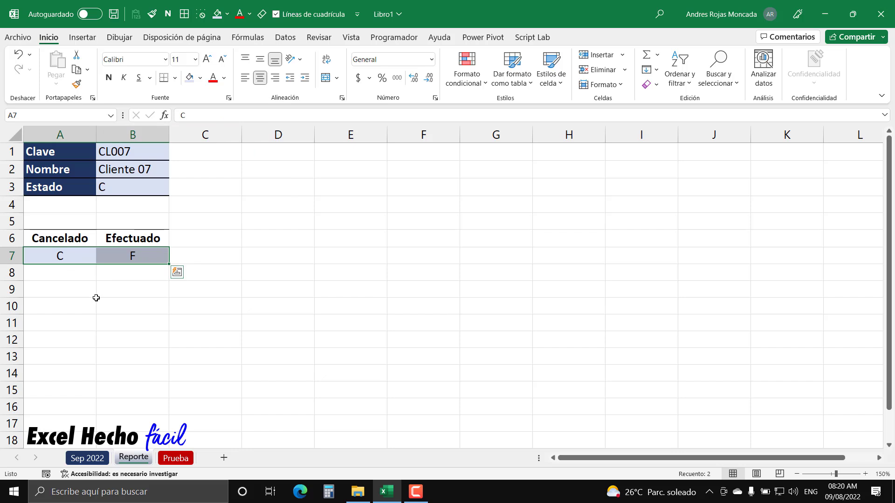
- Start a LAMBDA function in cell D1 of the Reporte sheet and move its syntax hint away from the formula
left_click(259, 153)
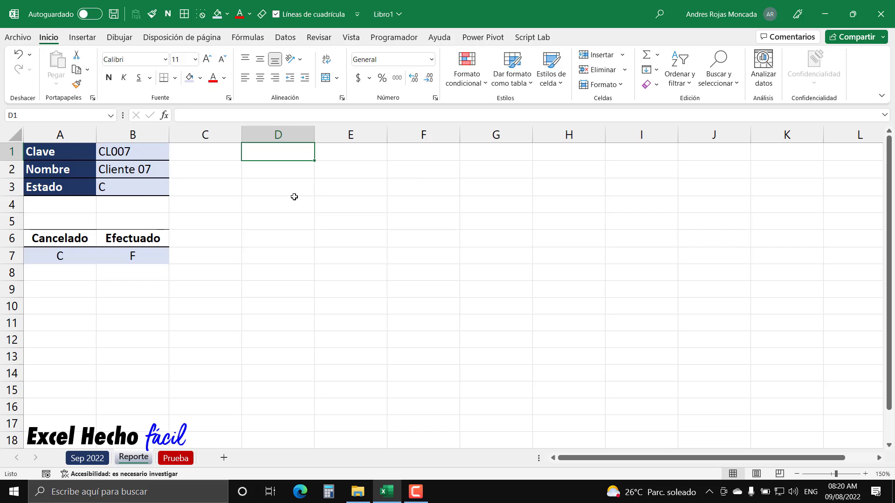
left_click(88, 458)
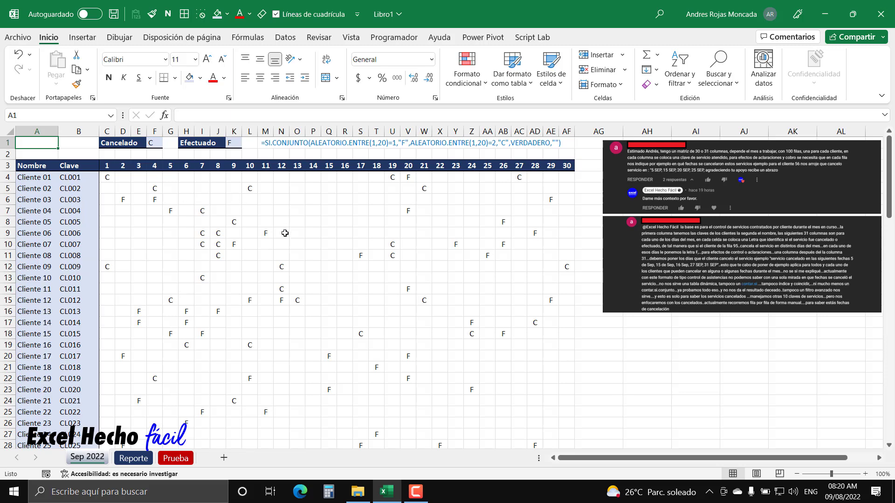
left_click(133, 458)
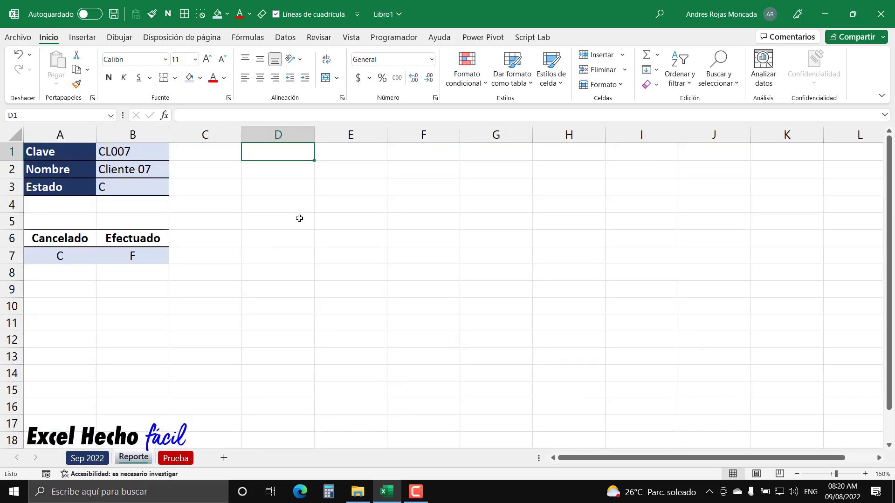
type("=")
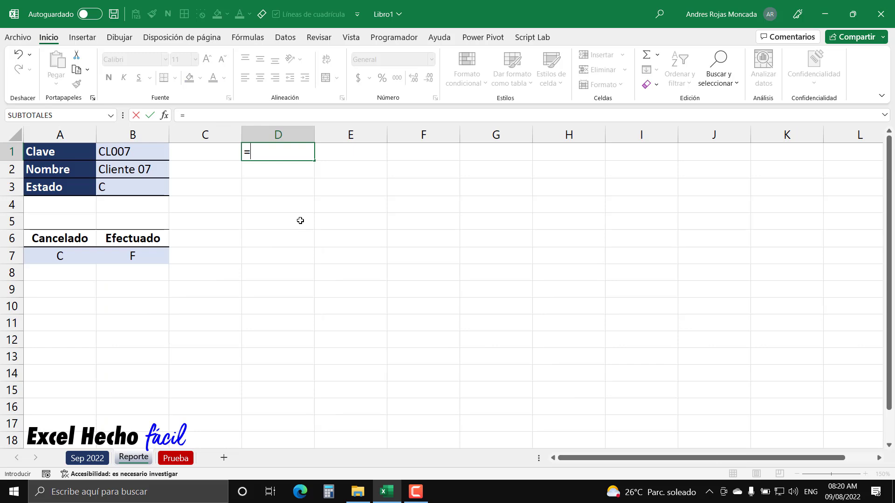
type("lam")
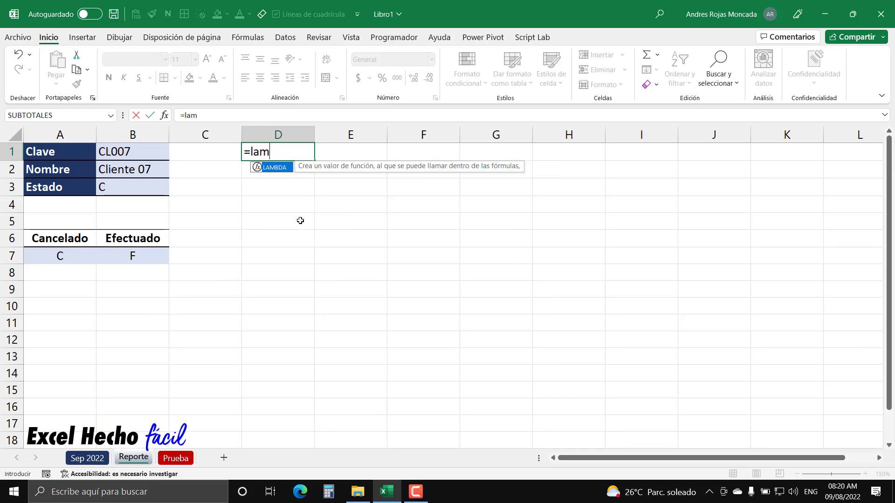
key("Tab")
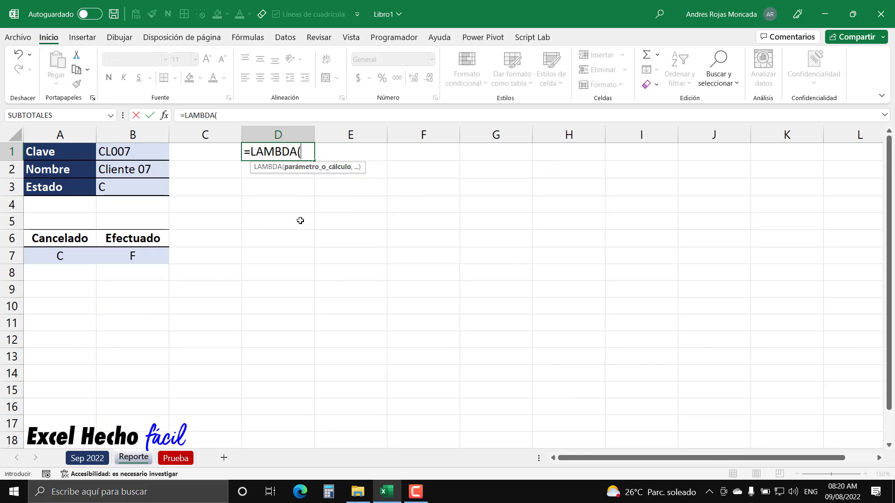
key("BackSpace")
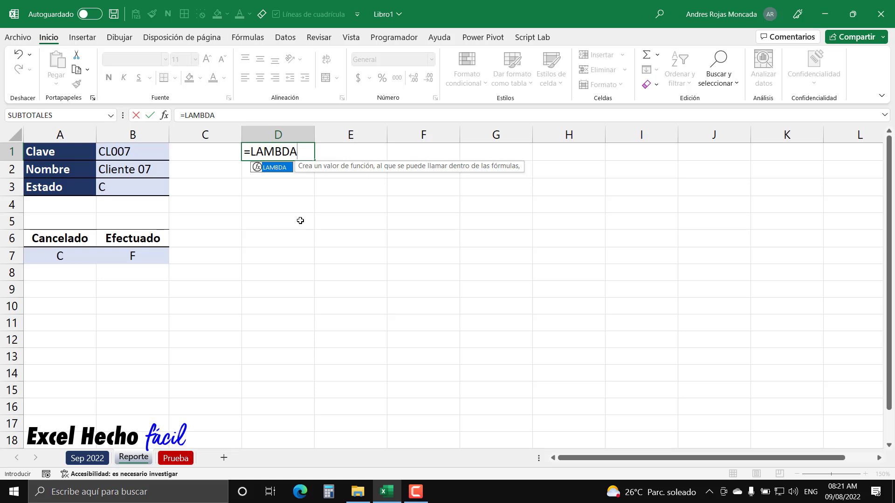
type("(")
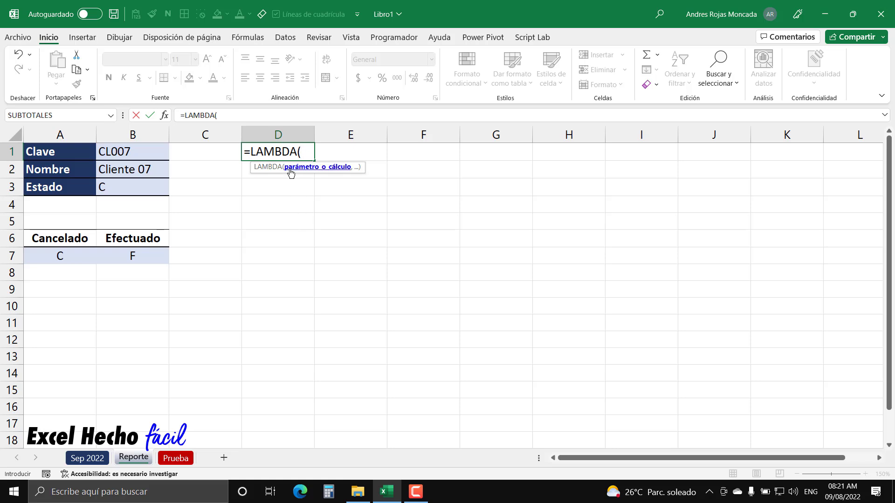
left_click_drag(355, 177, 135, 290)
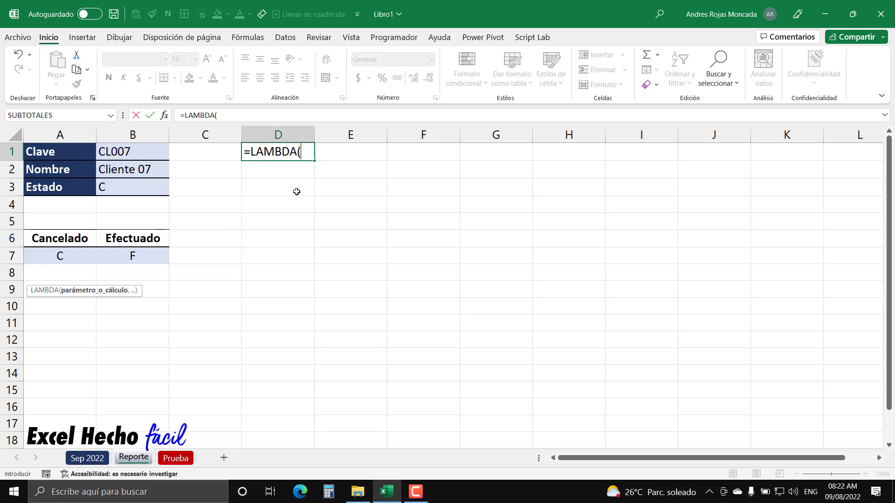
- Add pTabla, followed by a comma, as the first parameter of the LAMBDA in D1
type("p")
left_click(306, 151)
type("Tabla")
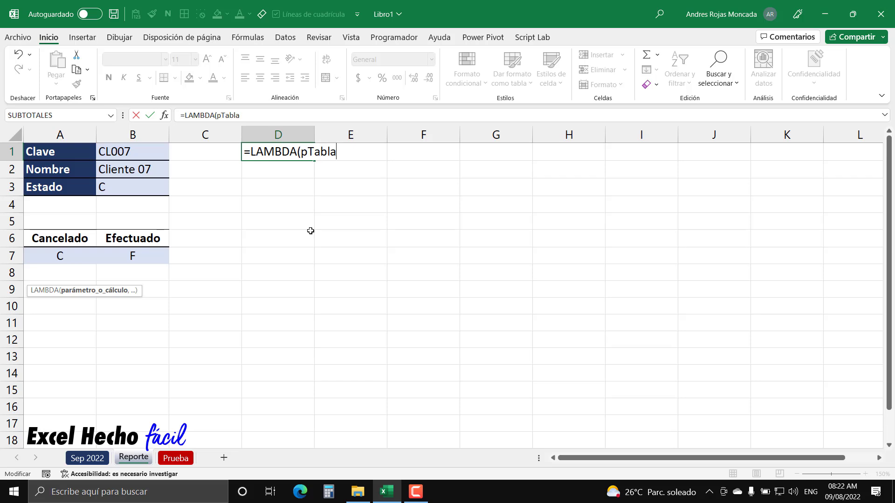
type(",")
left_click_drag(300, 151, 335, 152)
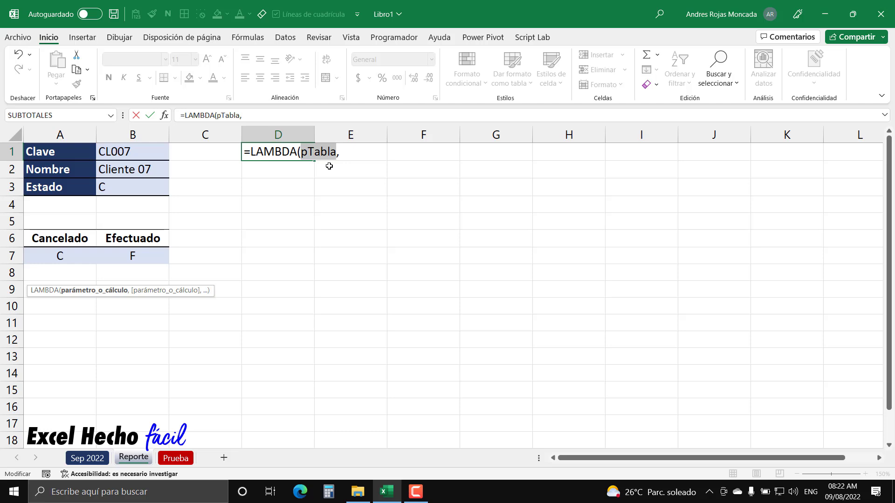
key("End")
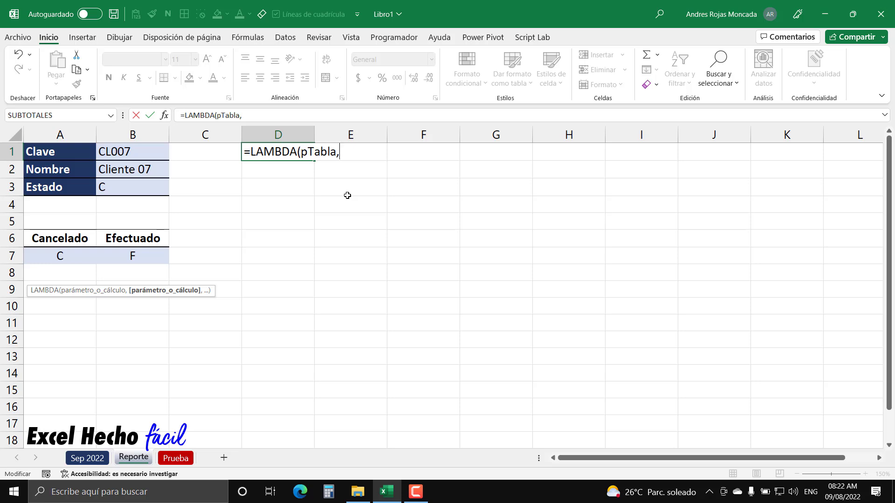
- Add pClave and pEstado as the second and third LAMBDA parameters in D1, each followed by a comma
type("p")
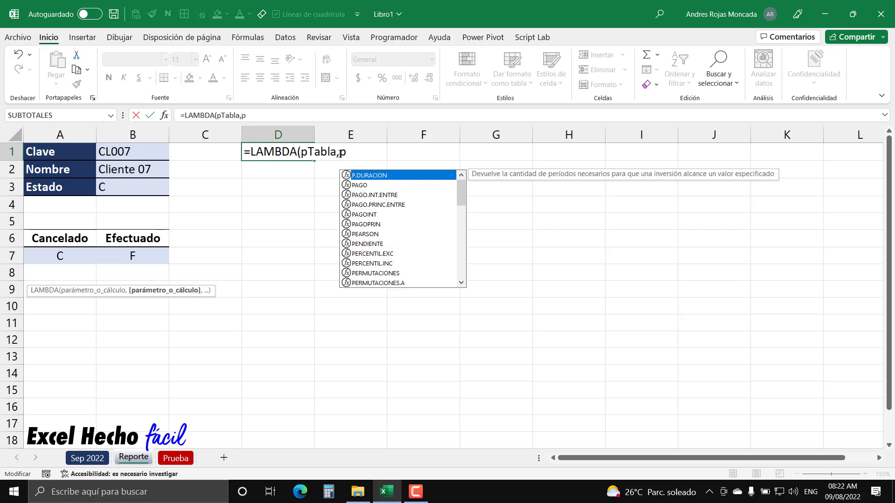
key("Escape")
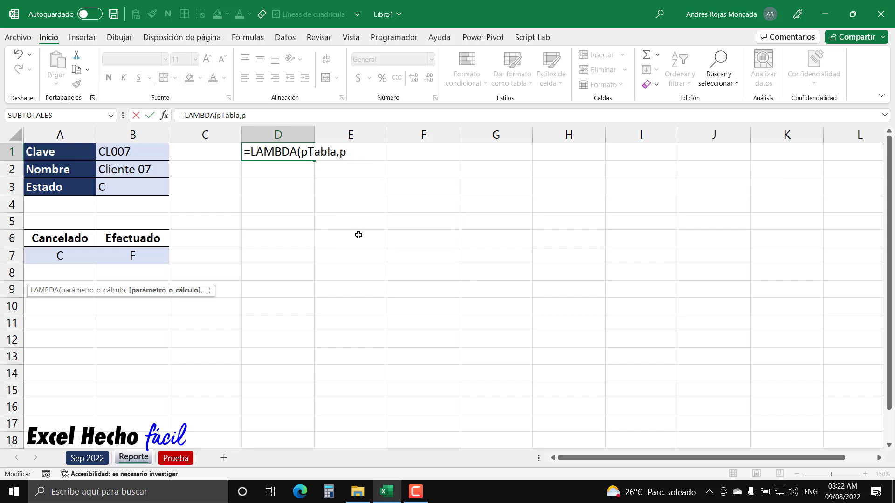
type("Clave")
type(",")
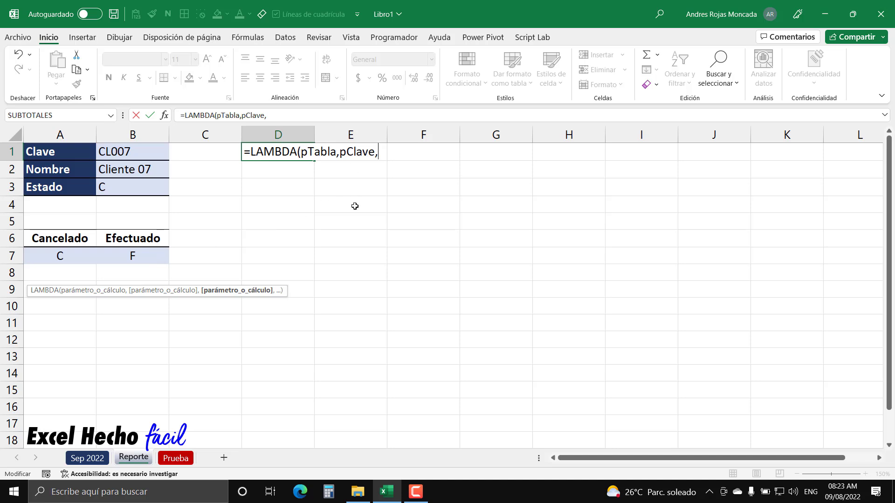
type("p")
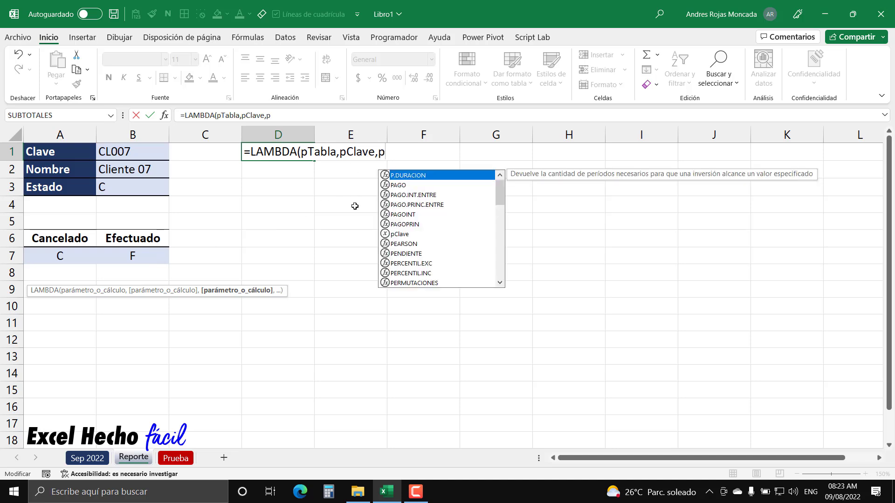
type("Estado")
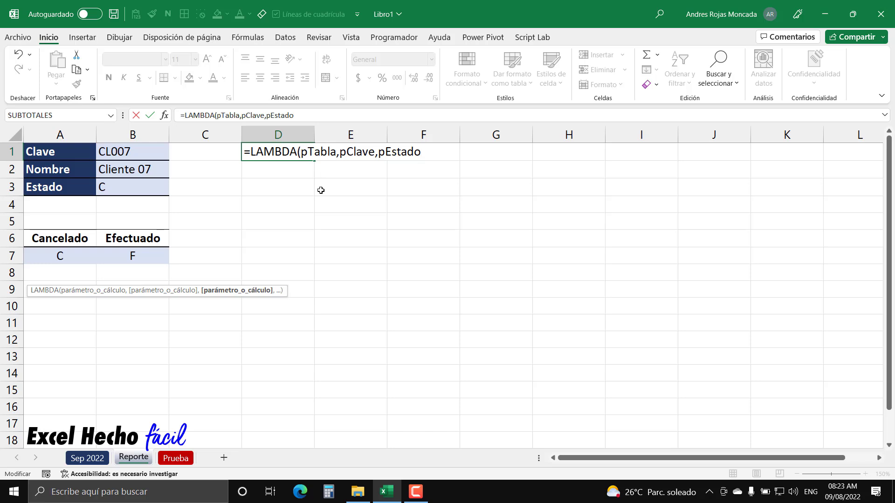
type(",")
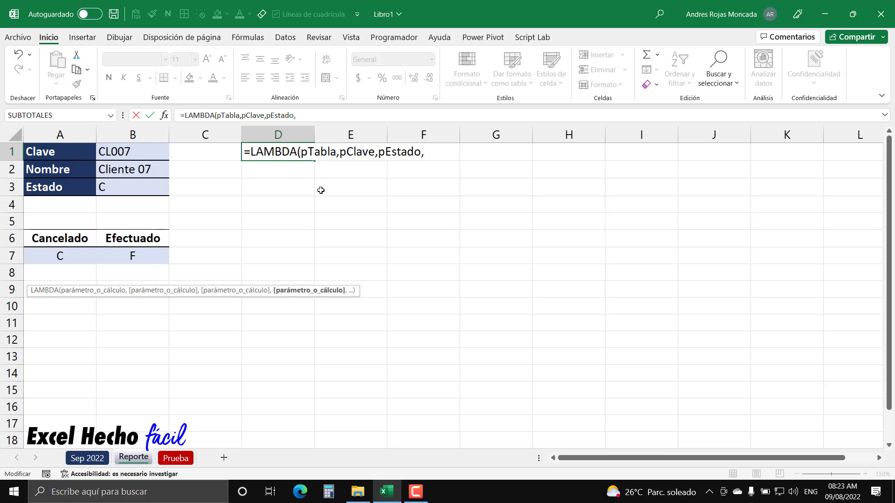
- Store the unfinished LAMBDA formula in D1 as text by putting a space before its equals sign
key("alt+Return")
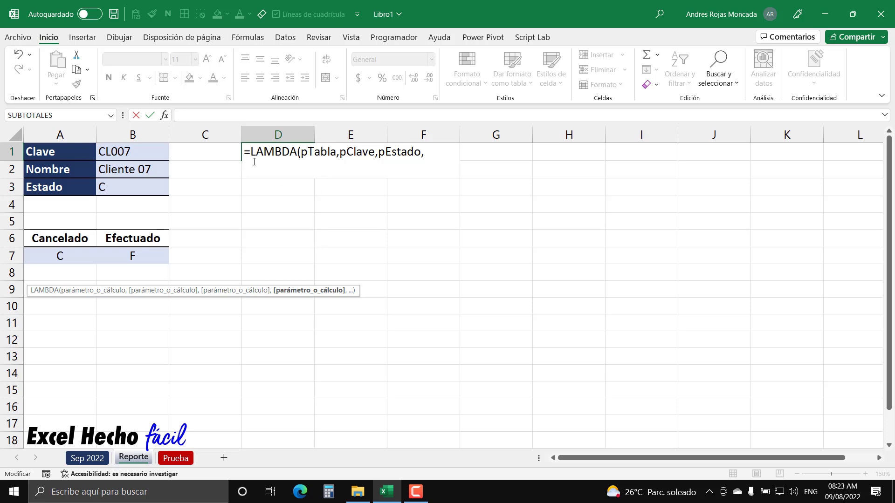
key("BackSpace")
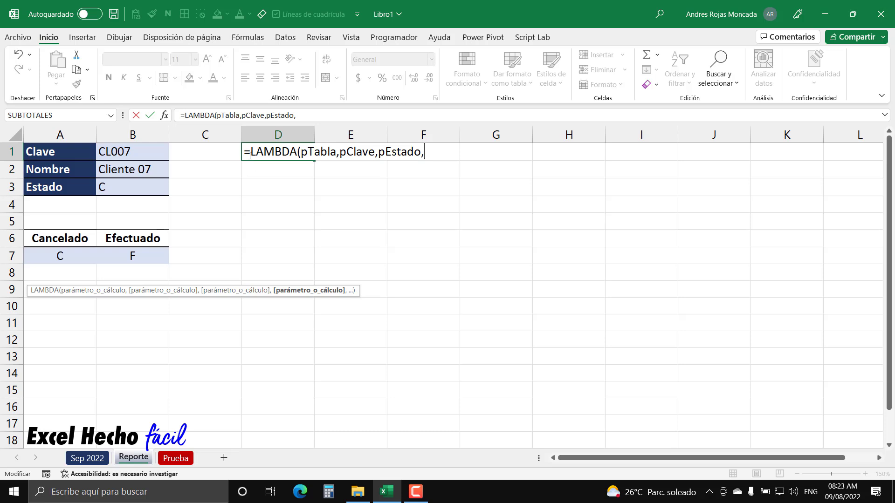
left_click(244, 150)
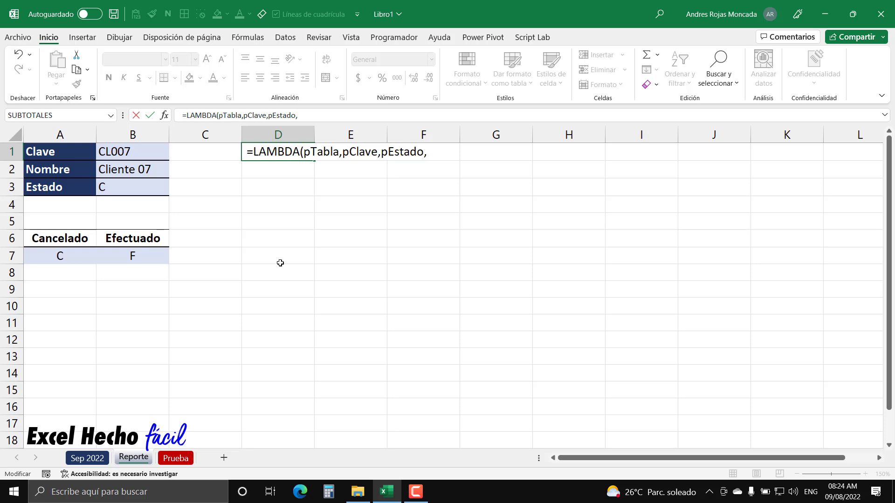
key("Return")
left_click(267, 146)
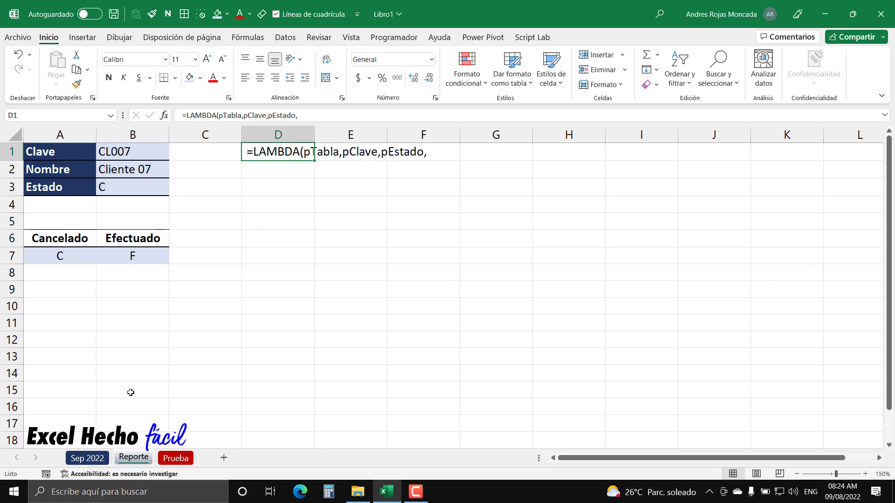
- Examine the layout of the service matrix on the Sep 2022 sheet, especially the Nombre and Clave columns
left_click(87, 458)
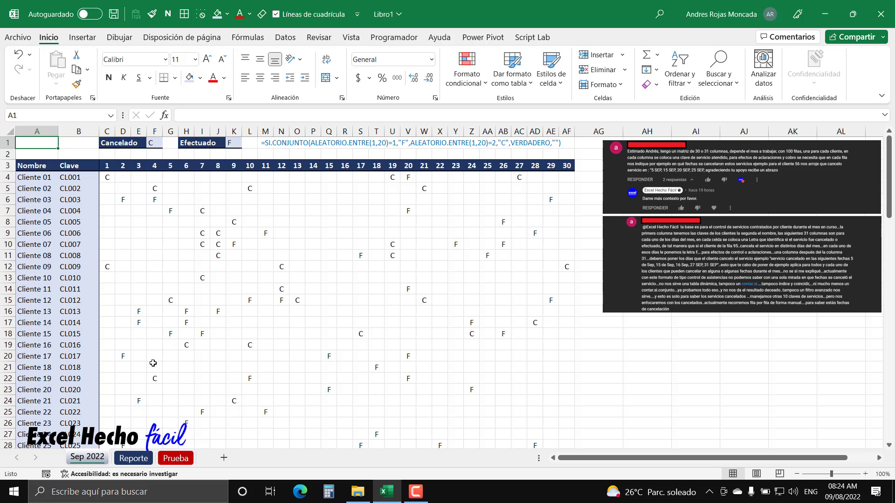
left_click_drag(35, 166, 564, 369)
left_click(39, 167)
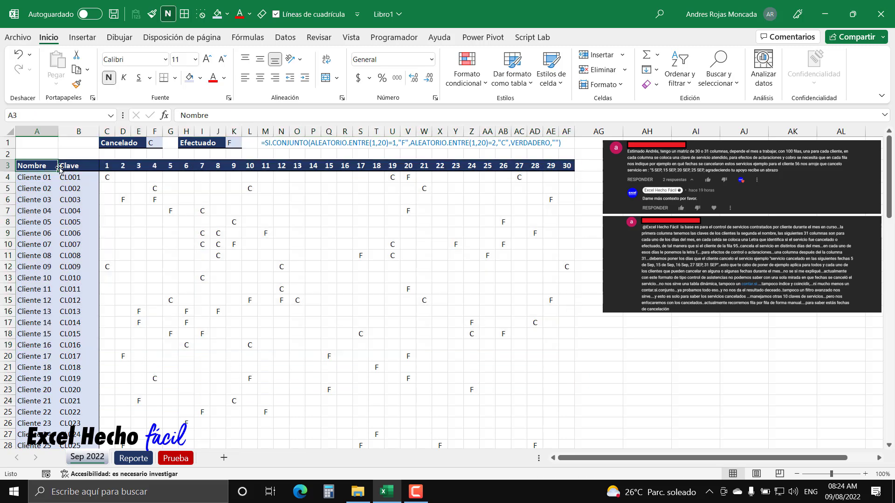
left_click_drag(71, 165, 74, 392)
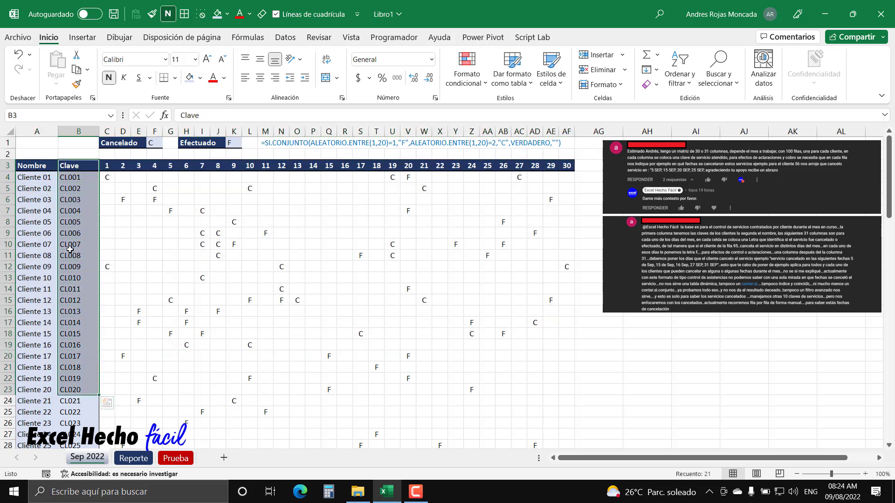
left_click(78, 166)
left_click(35, 164)
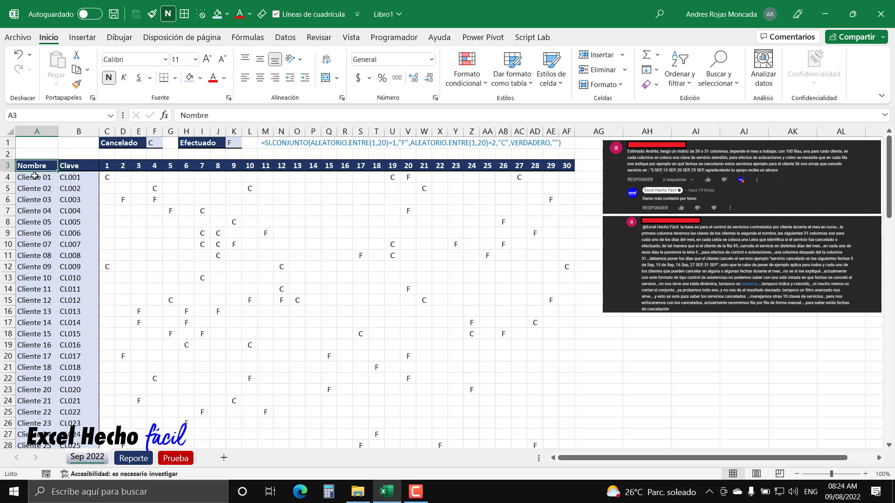
left_click_drag(66, 166, 70, 291)
- Select the matrix from the Clave header through day 30, range B3:AF103, to review which data pTabla covers
left_click(76, 167)
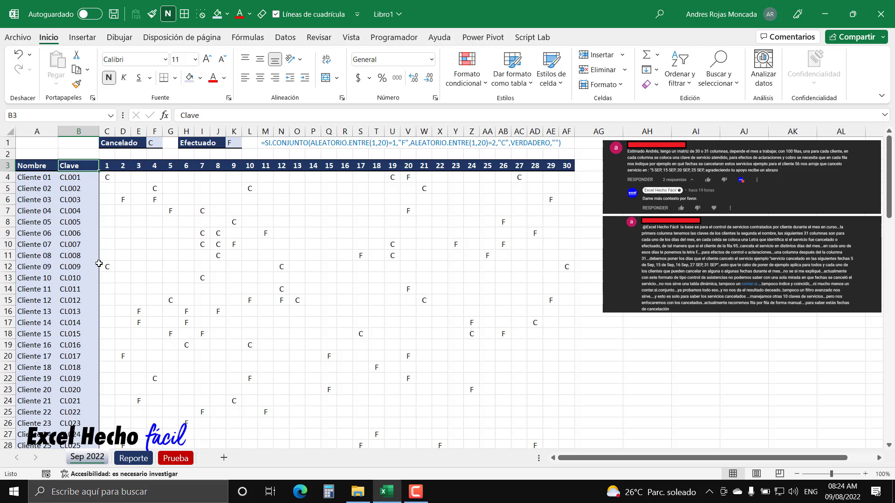
key("ctrl+shift+Down")
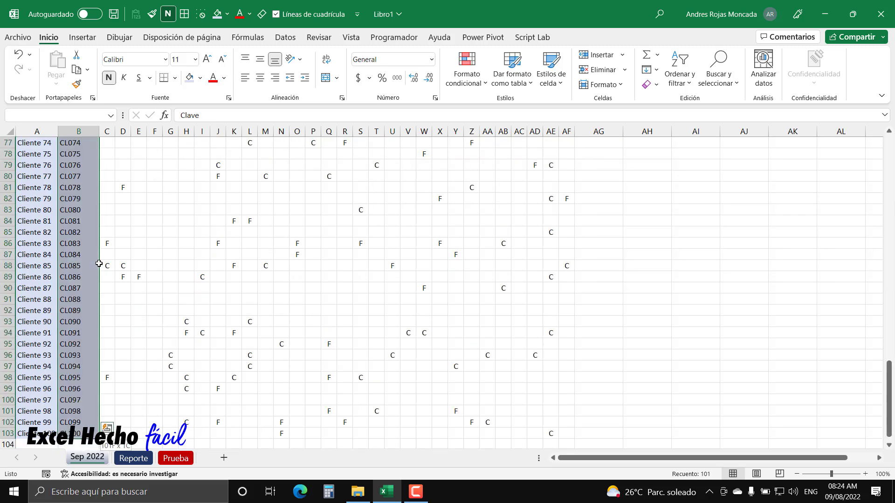
key("shift+Right")
key("shift+Right")
key("shift+Right")
key("shift+Right")
key("shift+Right")
key("shift+Right")
key("shift+Right")
key("shift+Right")
key("ctrl+shift+Right")
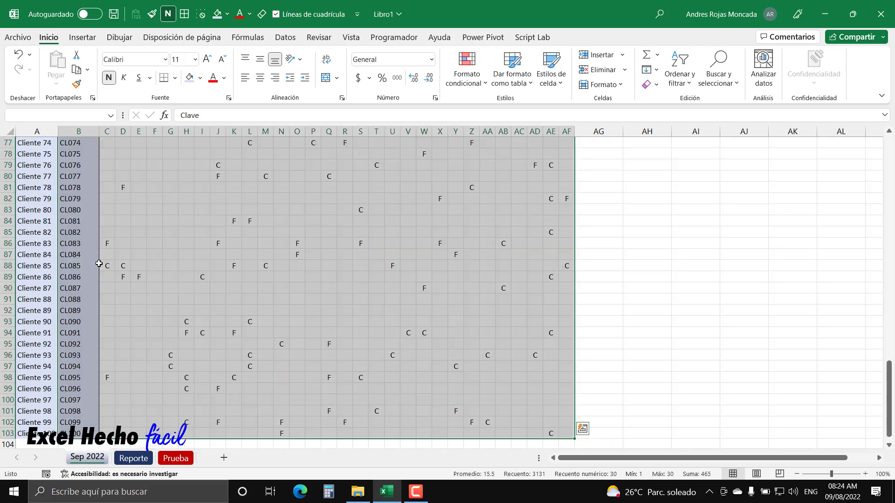
key("ctrl+BackSpace")
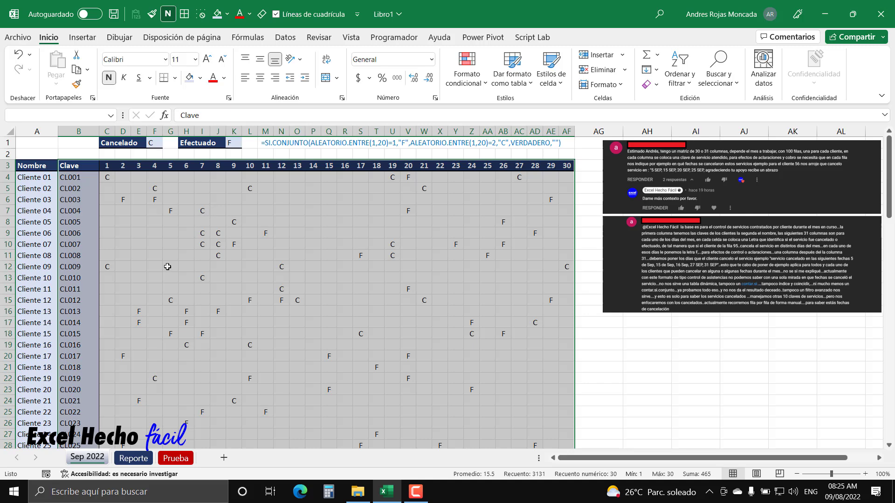
- Select the Clave column from its header in B3 down to the last client key in row 103
left_click(80, 166)
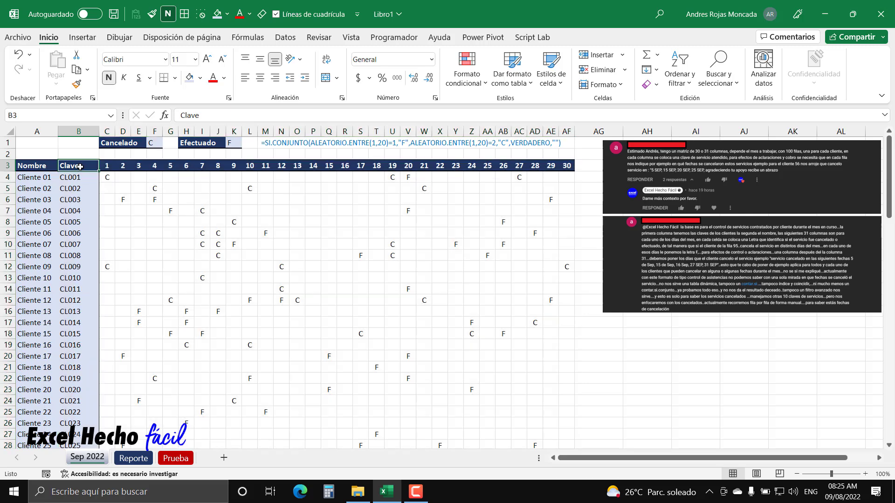
key("ctrl+shift+Down")
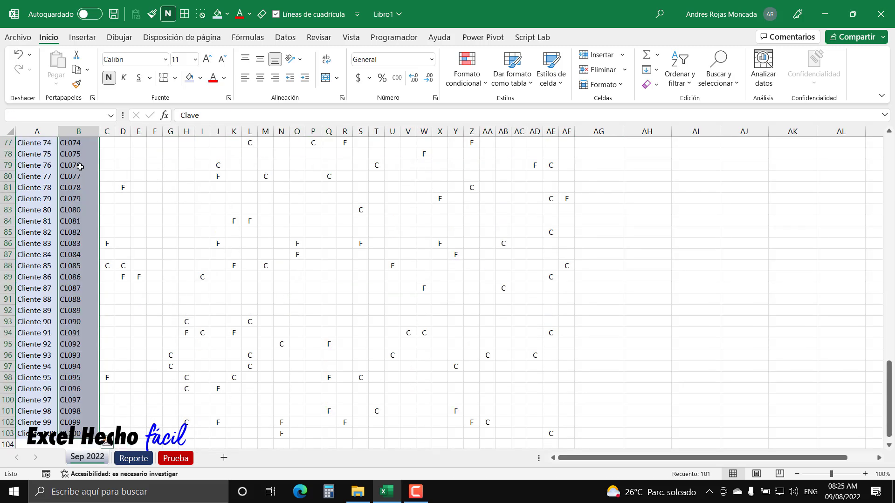
key("ctrl+q")
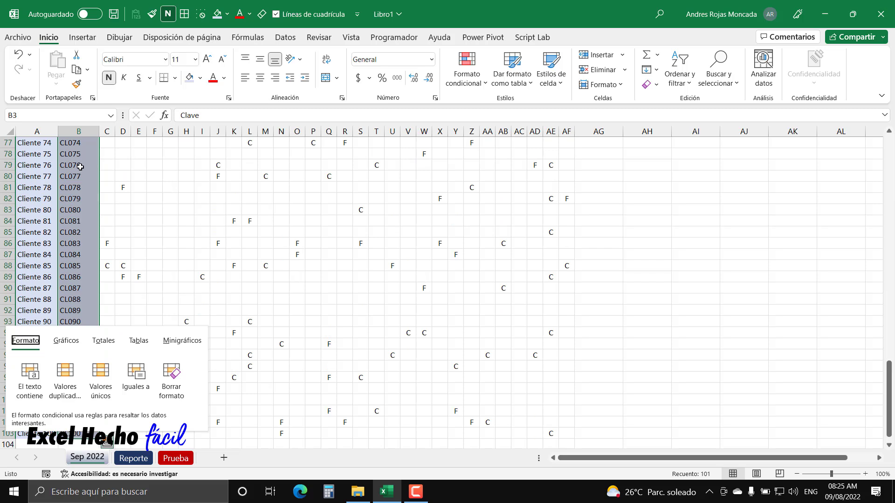
key("Escape")
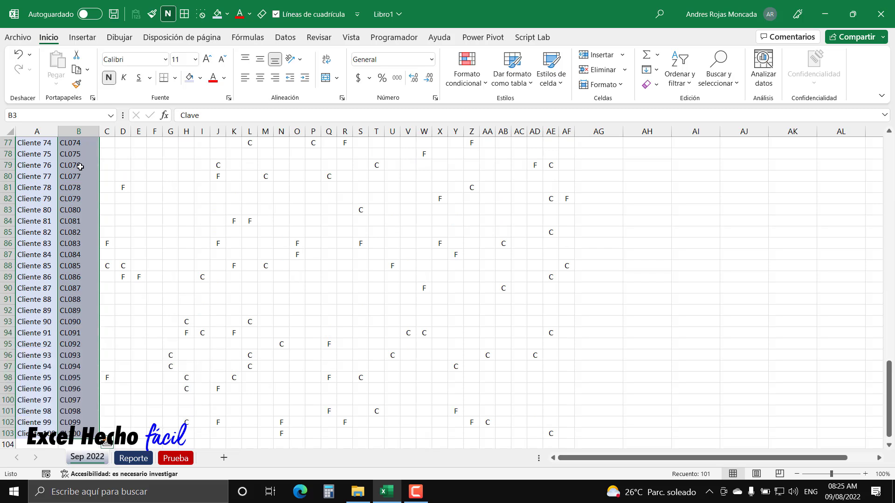
key("ctrl+BackSpace")
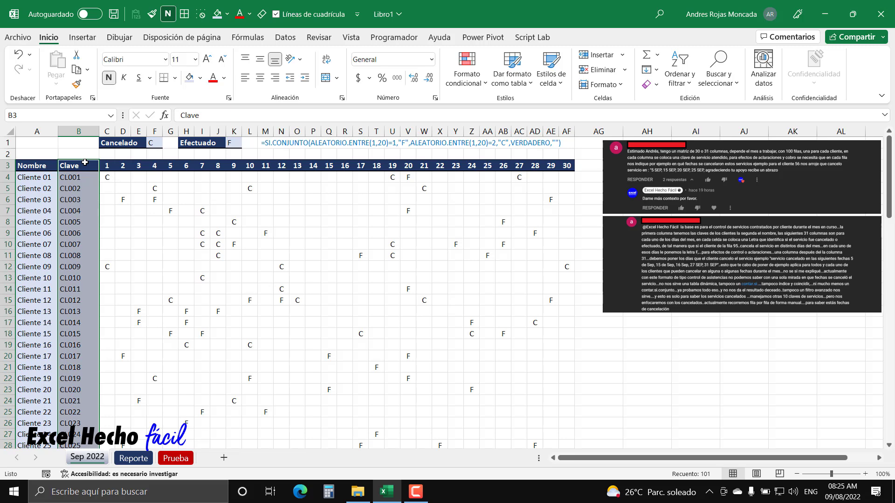
- Select the day columns of the service matrix with their headers, range C3:AF103, on the Sep 2022 sheet
left_click(109, 166)
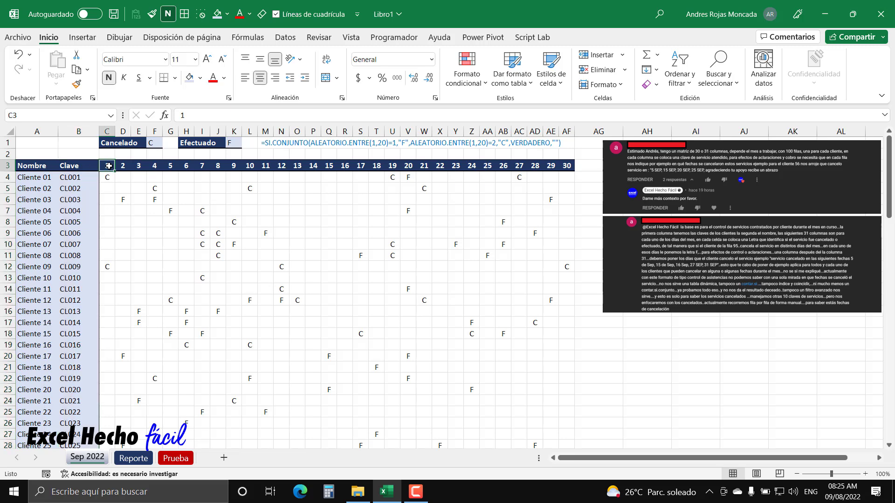
key("ctrl+shift+End")
key("ctrl+BackSpace")
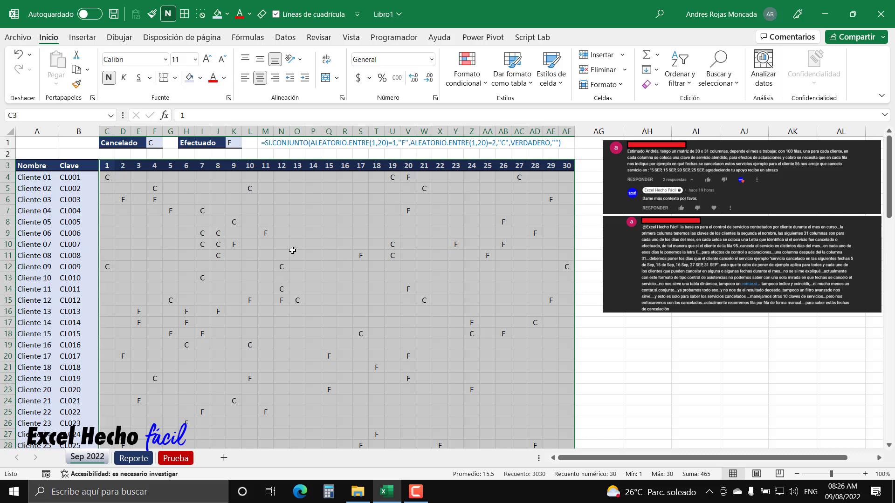
- Review the Clave column, client CL007's row across all 30 days, and the day header row C3:AF3
left_click(74, 166)
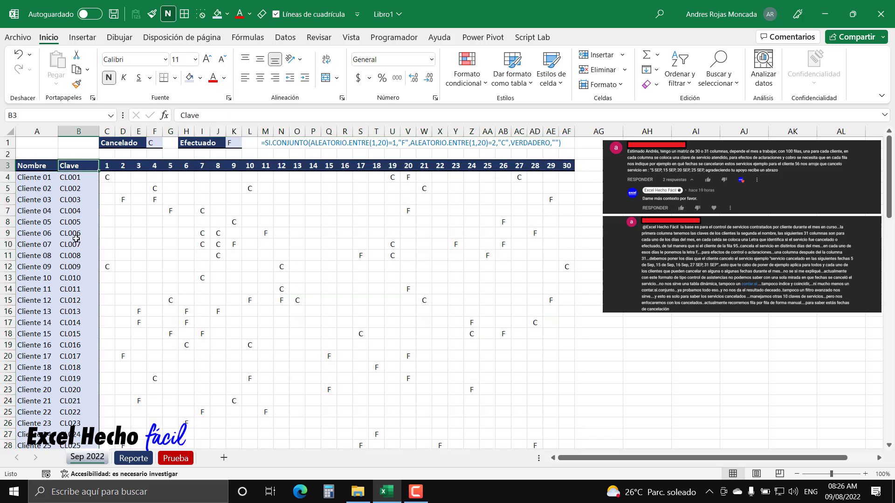
left_click_drag(89, 165, 88, 343)
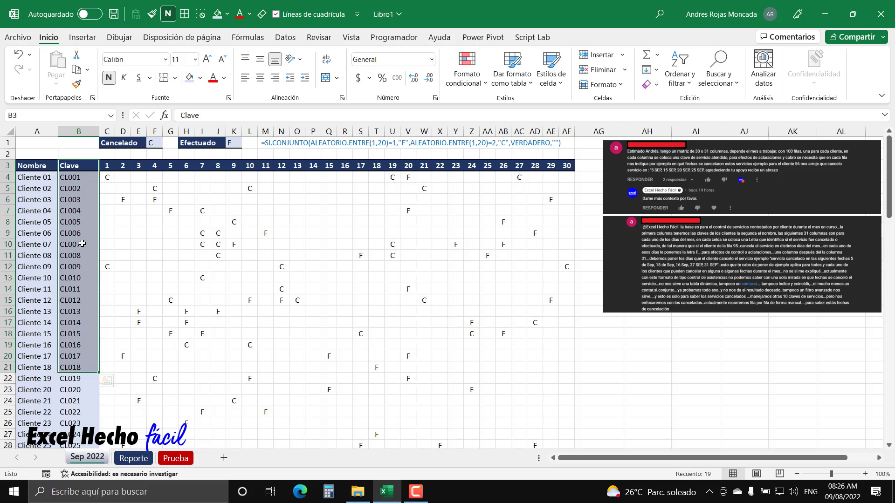
left_click_drag(82, 243, 570, 244)
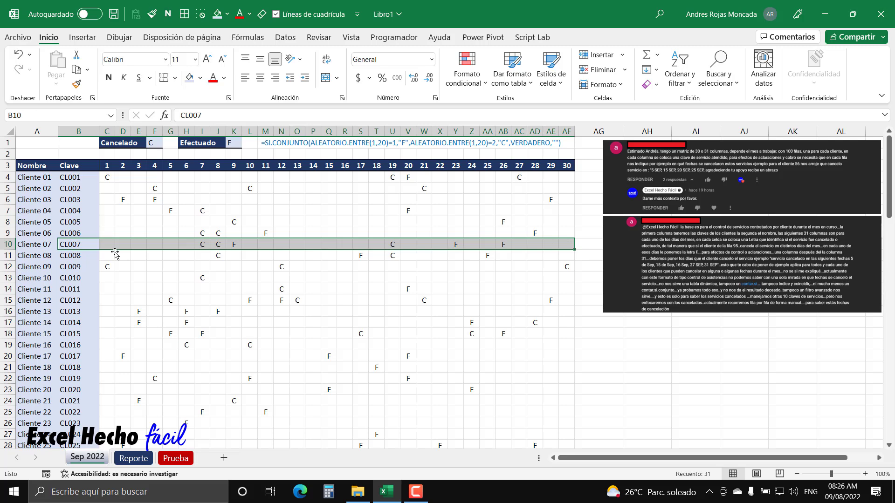
left_click_drag(77, 166, 564, 171)
left_click_drag(105, 166, 567, 166)
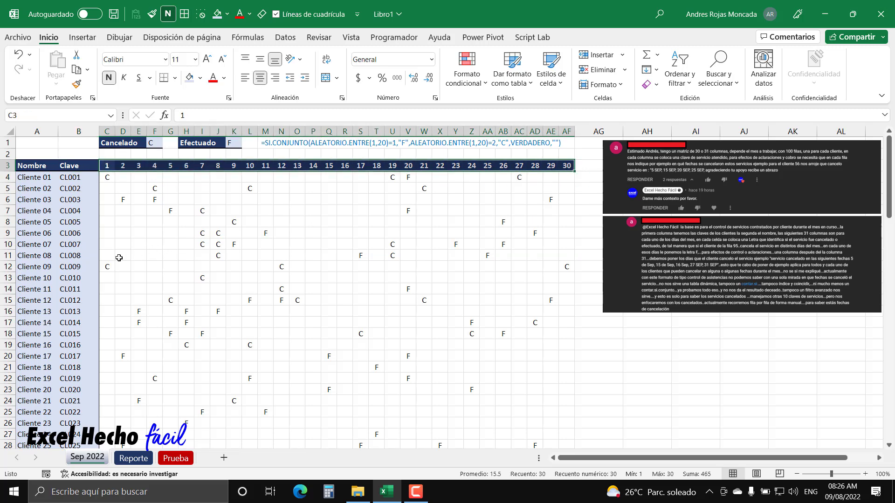
left_click_drag(106, 246, 566, 246)
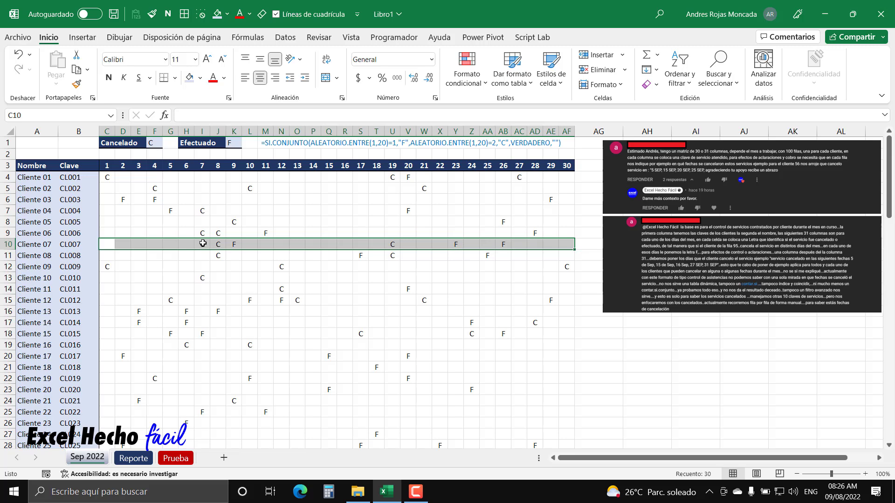
- Compare the table starting at the Clave header with the Clave column alone and the day matrix alone
left_click_drag(75, 166, 565, 373)
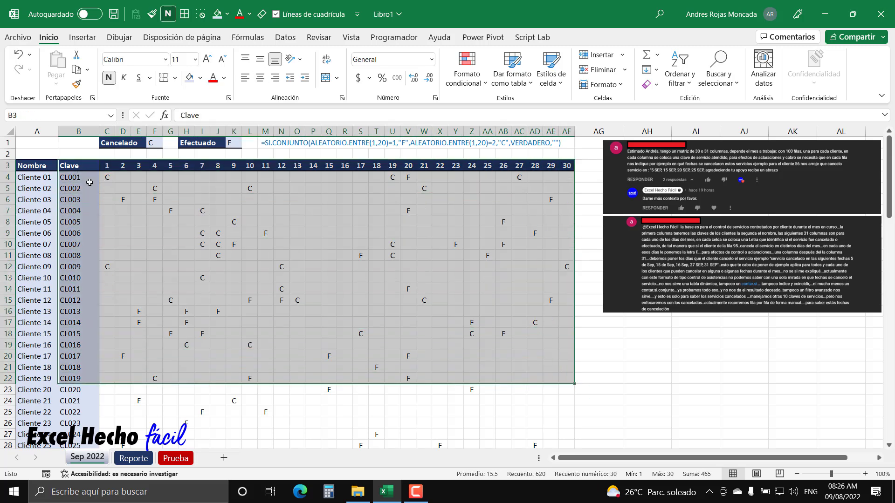
left_click_drag(82, 168, 82, 419)
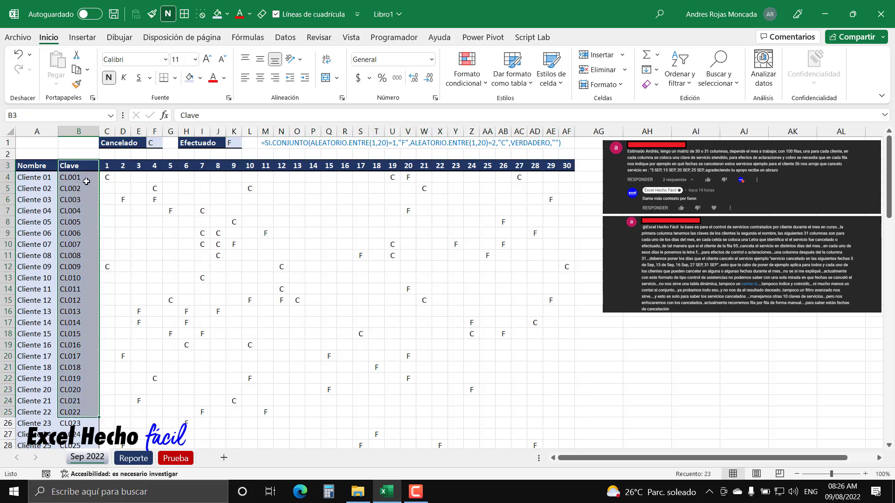
left_click(107, 166)
left_click_drag(106, 168, 564, 403)
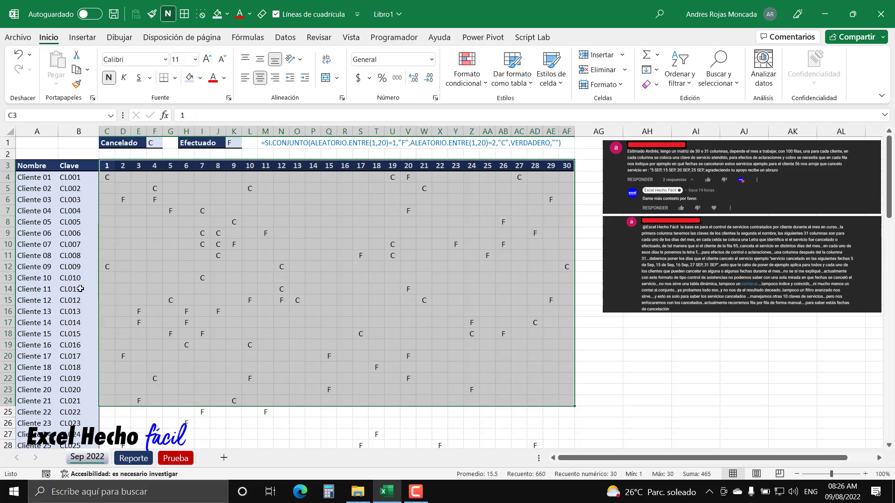
- Match client CL007's day cells C10:AF10 with the day headers C3:AF3, and clear the highlight by selecting A1
left_click_drag(75, 245, 563, 246)
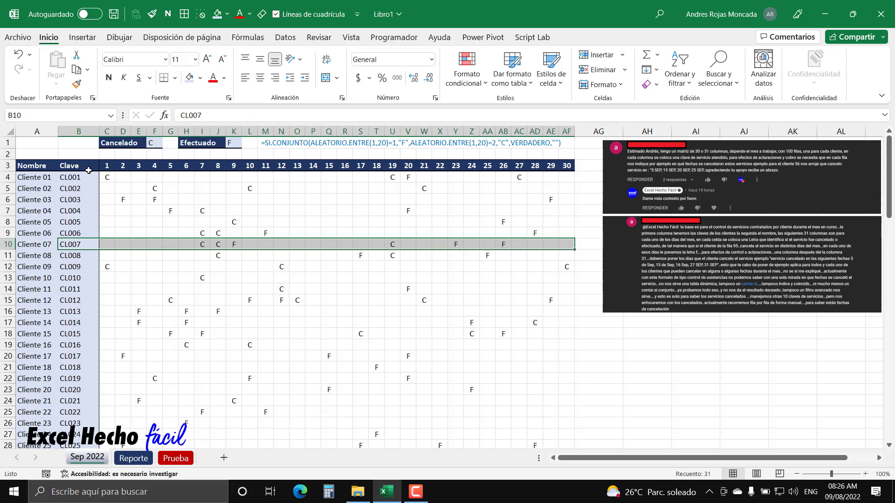
left_click(106, 244)
left_click_drag(106, 244, 567, 245)
left_click_drag(105, 166, 568, 166)
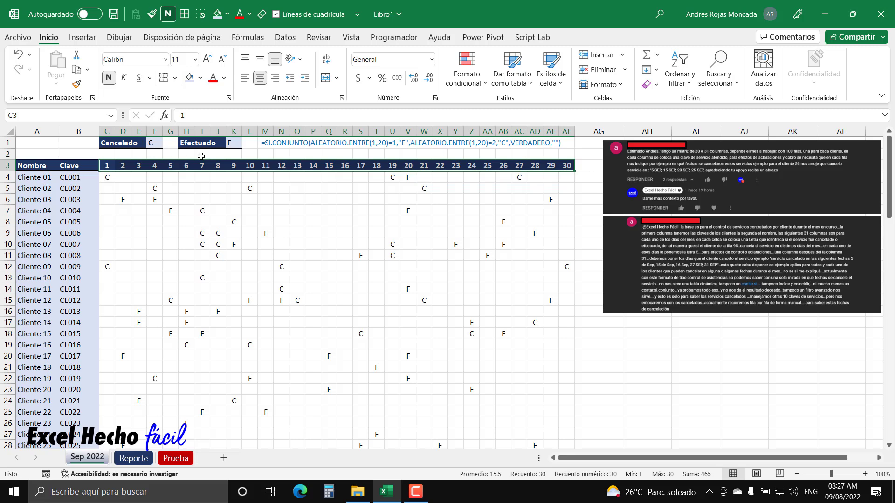
left_click(35, 142)
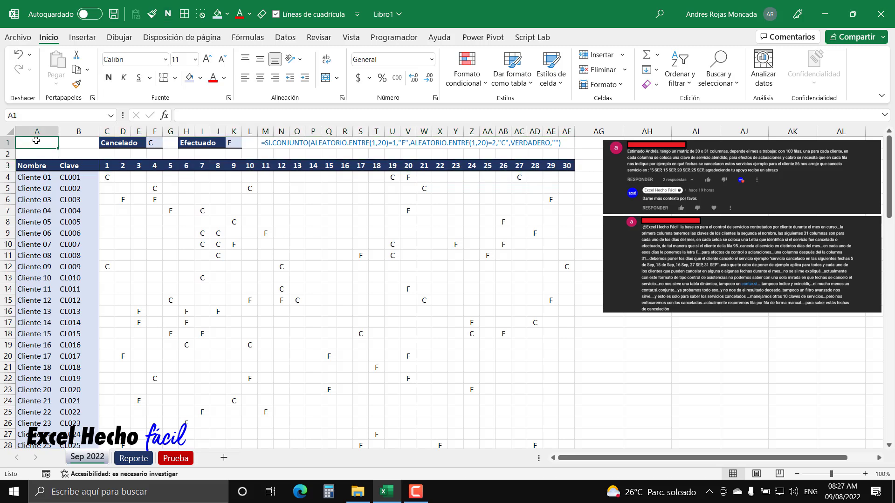
- On the Reporte sheet, remove the space before D1's equals sign and start a LET function on a new line of the LAMBDA
left_click(137, 463)
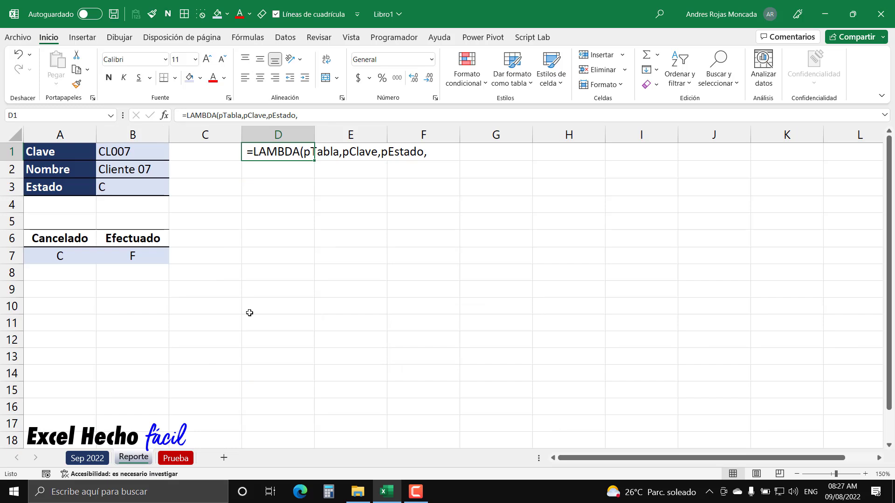
key("F2")
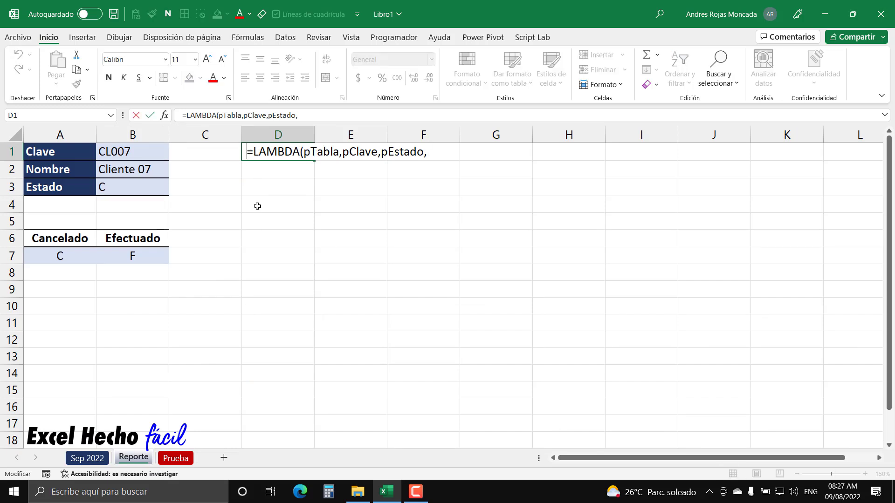
key("F2")
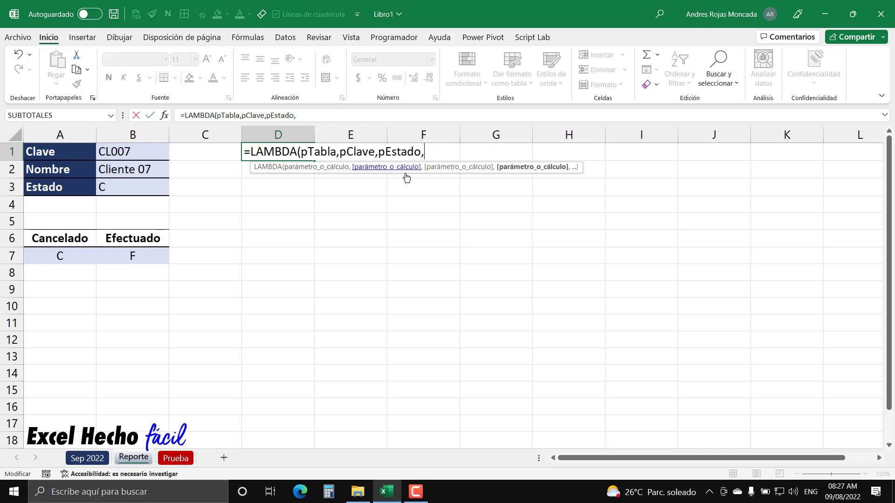
key("alt+Return")
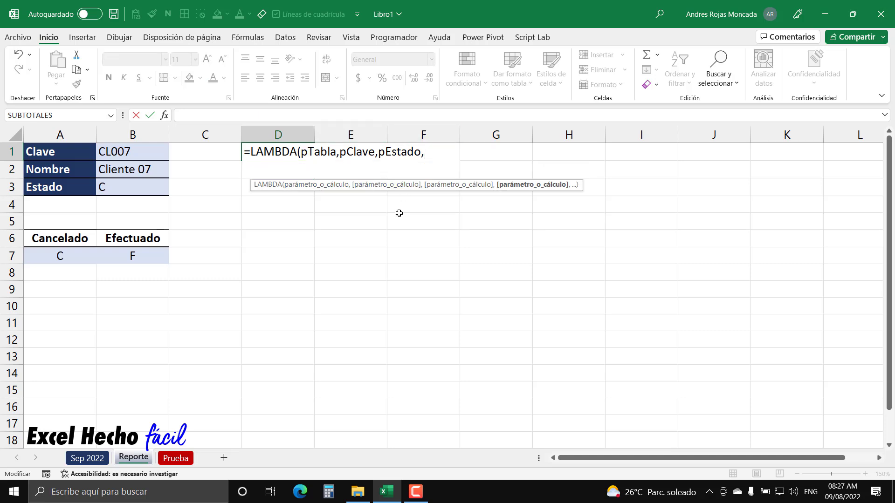
type("let")
key("Tab")
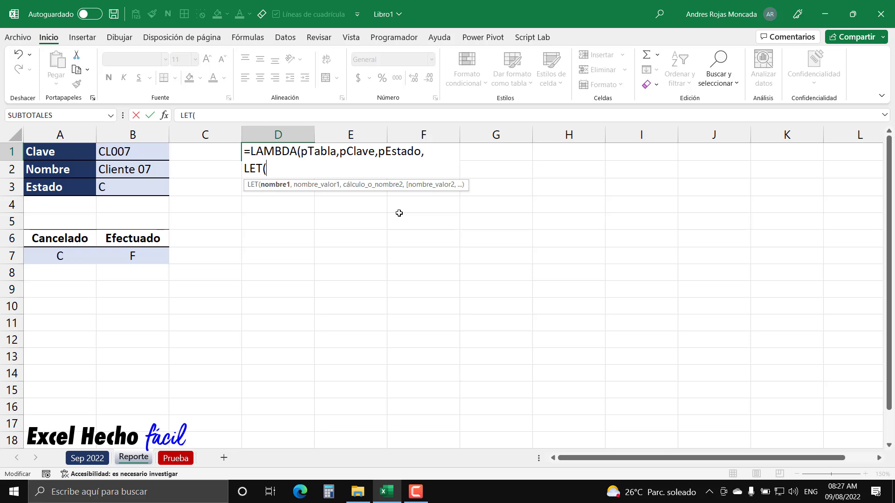
left_click_drag(333, 181, 117, 286)
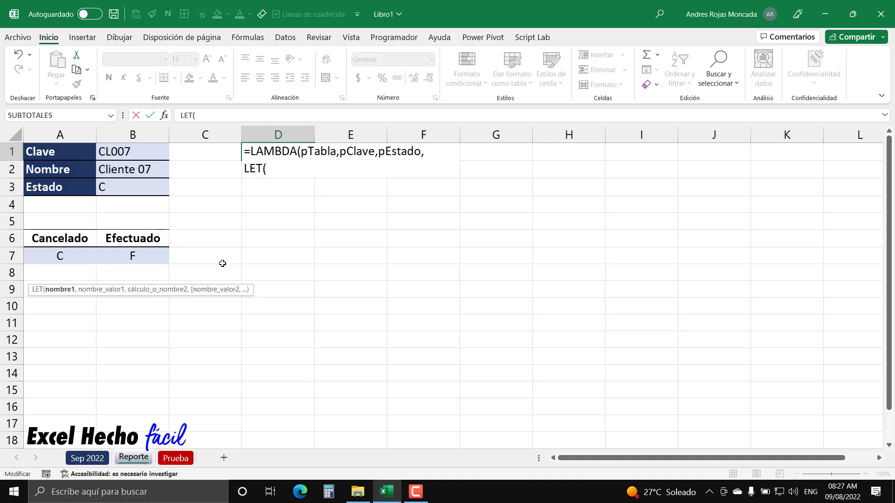
key("BackSpace")
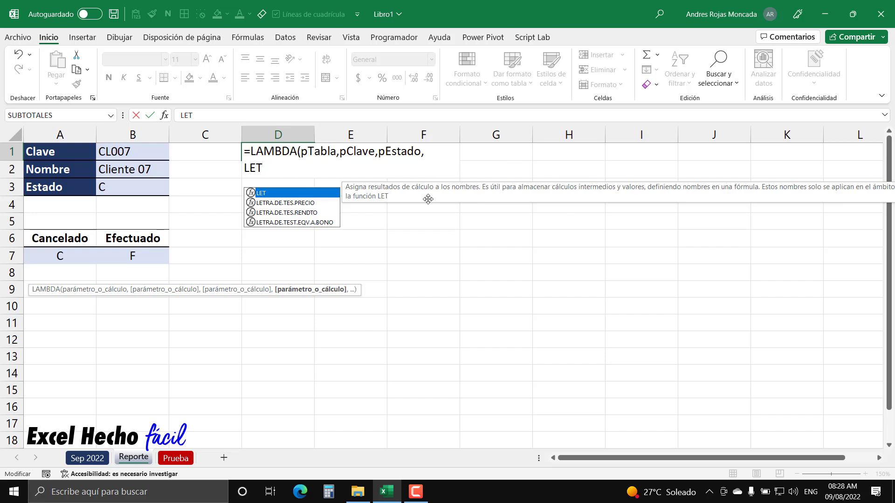
type("(")
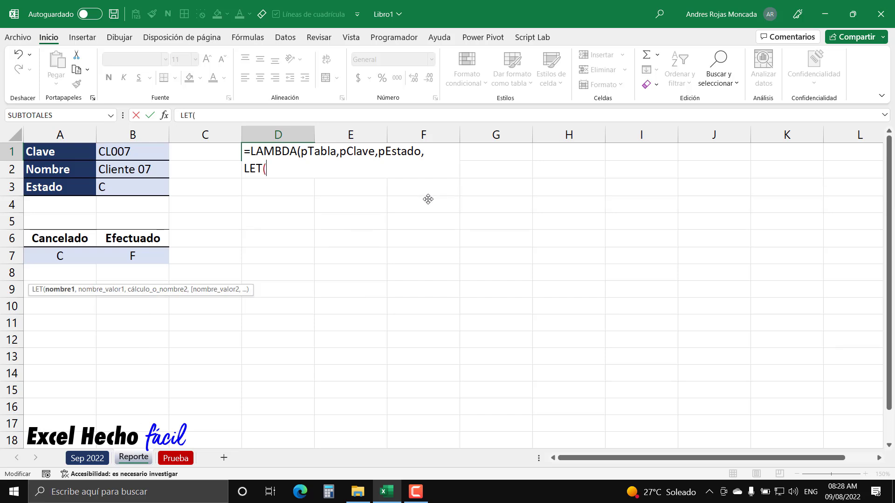
- Name the first LET variable nColClave
type("n")
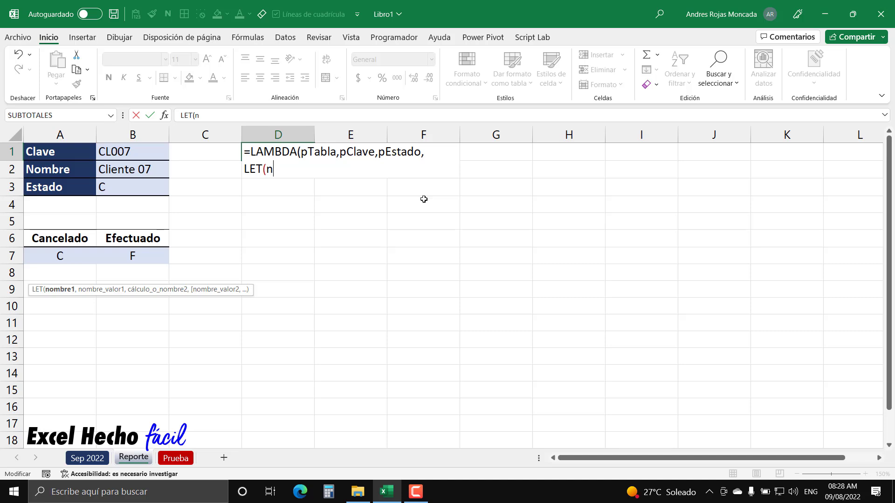
left_click_drag(275, 171, 267, 169)
left_click(274, 172)
type("ColClave")
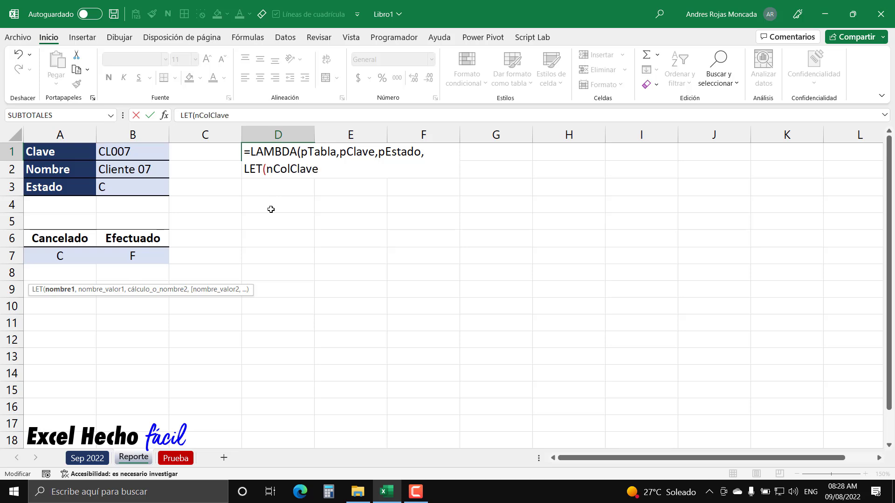
type(",")
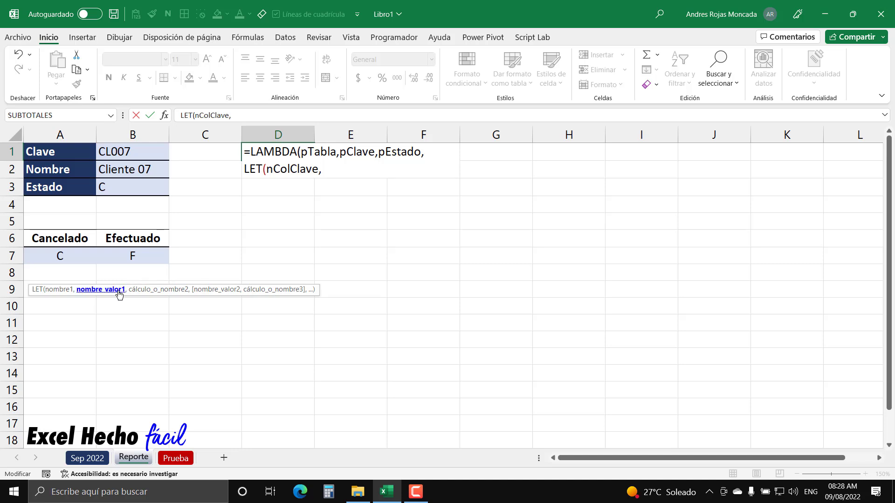
type("1")
key("BackSpace")
type("500")
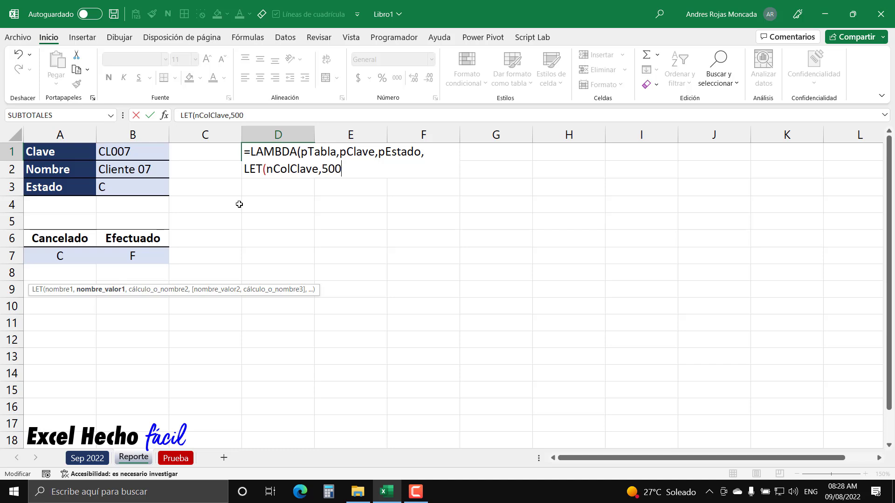
key("BackSpace")
key("BackSpace")
key("BackSpace")
- Define nColClave as the first column of the table with ELEGIRCOLS(pTabla,1), followed by a comma
type("ele")
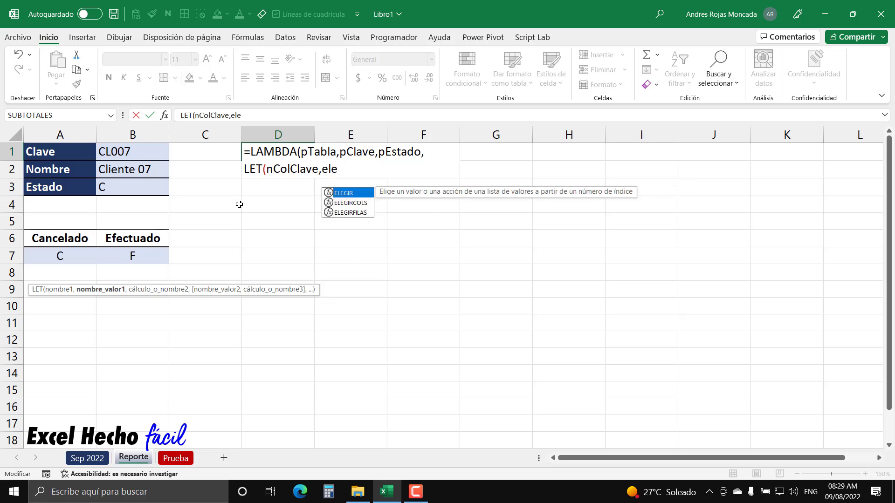
key("Down")
key("Tab")
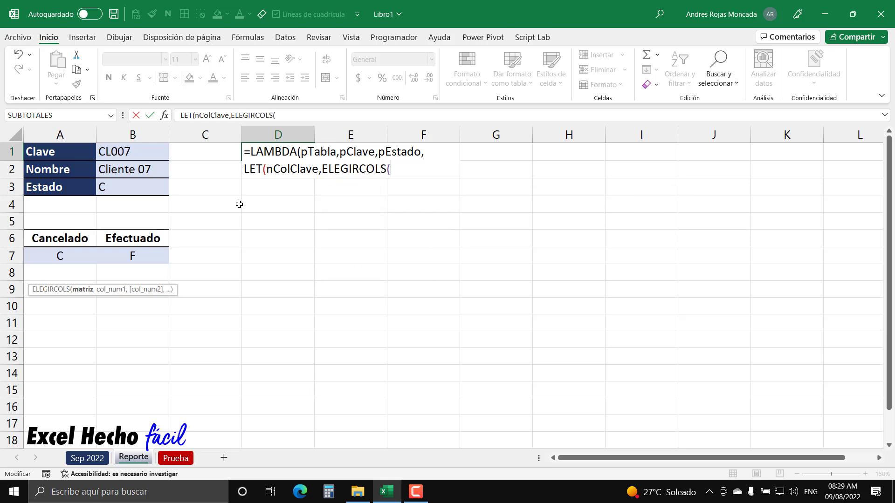
key("BackSpace")
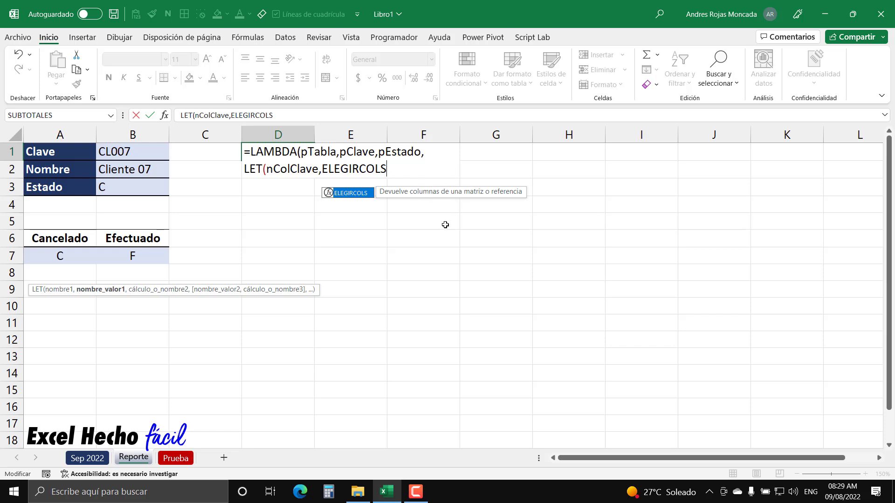
type("(")
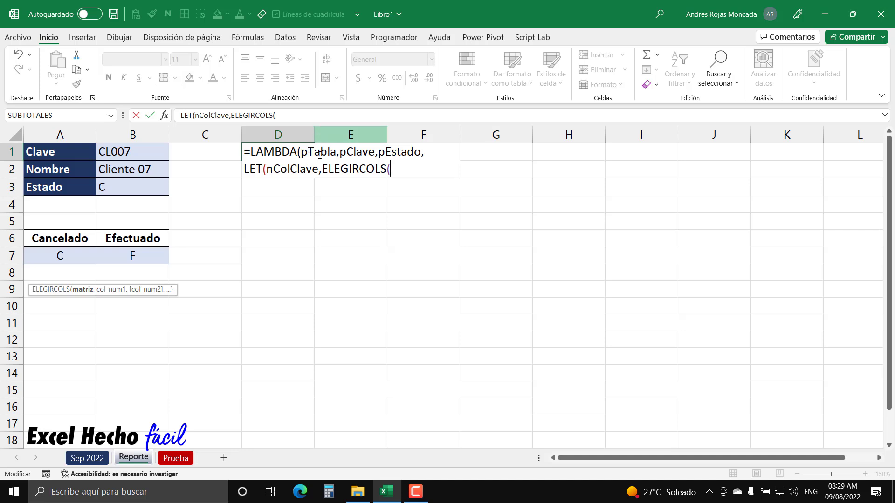
type("pEsta")
key("Tab")
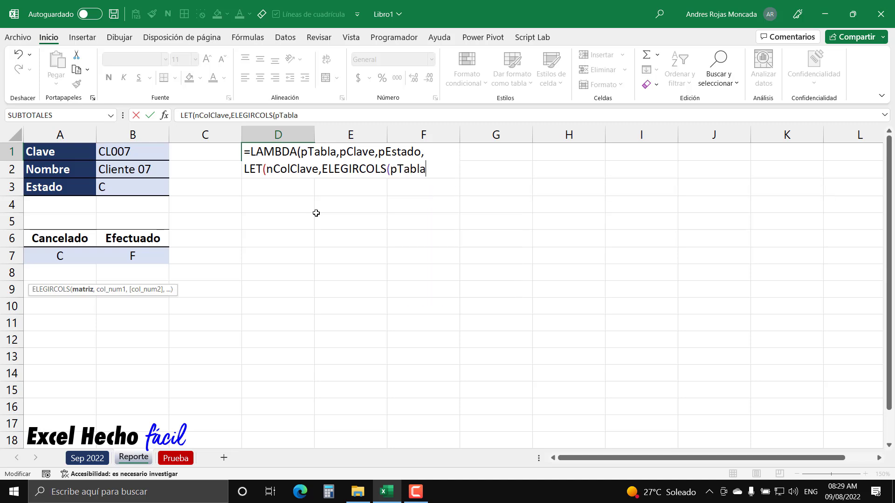
type(",")
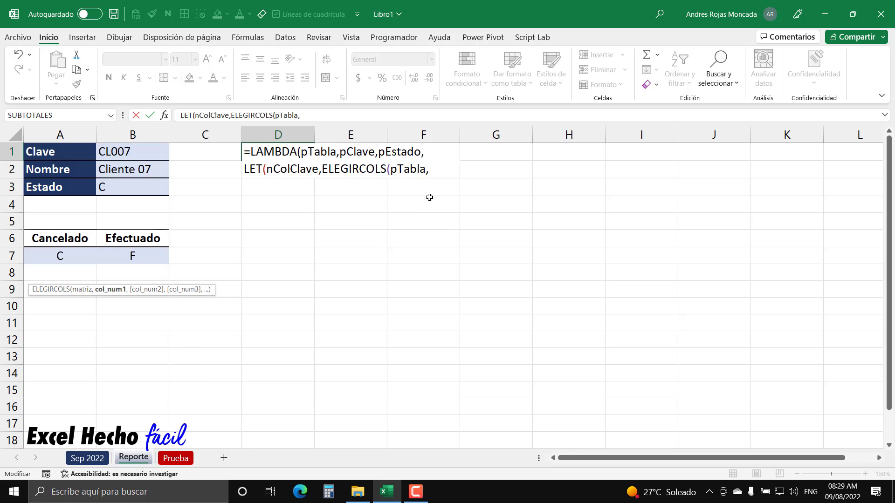
type("1),")
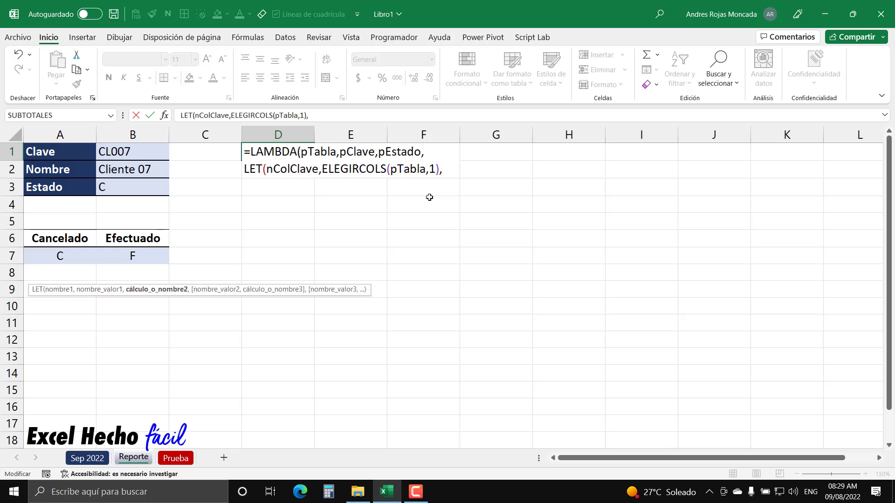
- On a new line, return nColClave as the LET result and close the LET function's parenthesis
key("alt+Return")
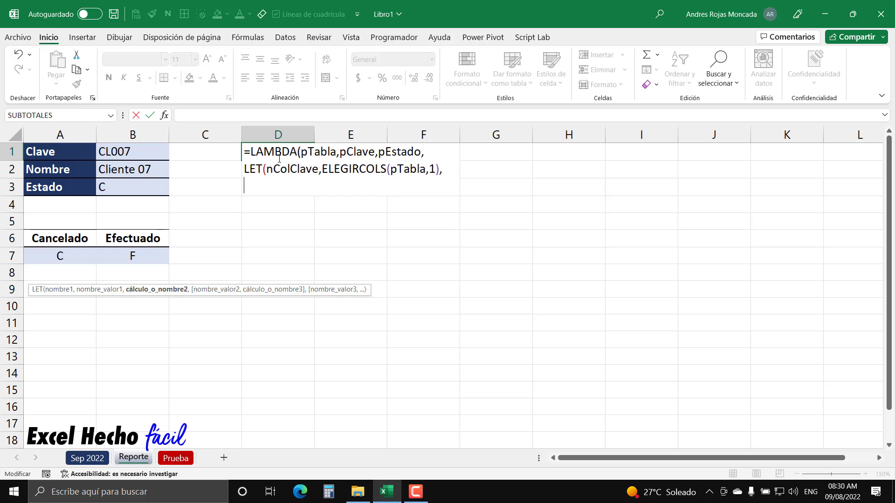
type("ncol")
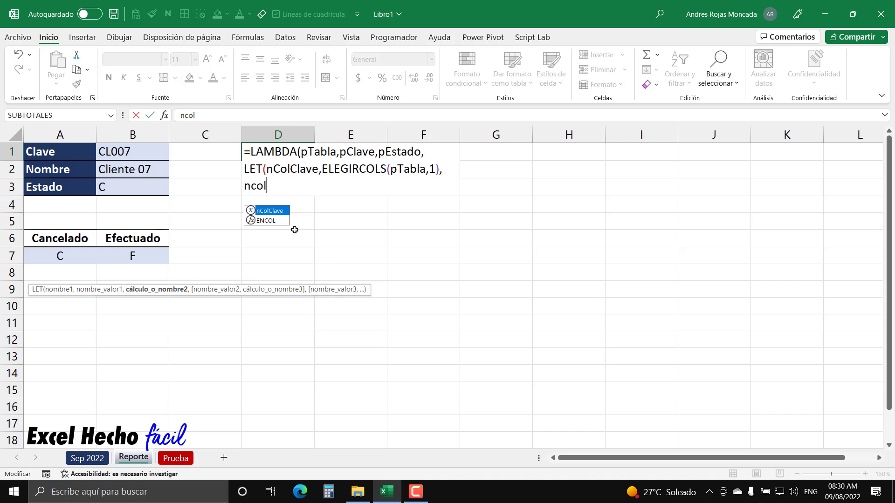
key("Tab")
type(")")
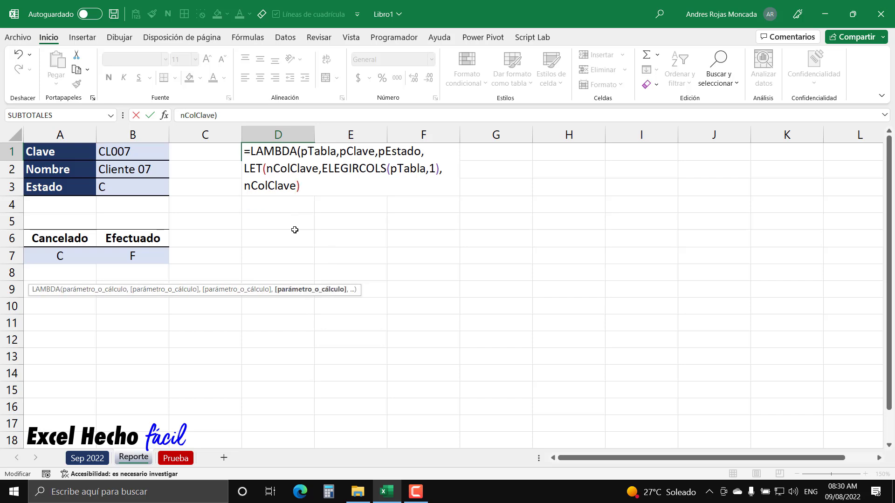
- Close the LAMBDA and open its argument list with 'Sep 2022'!B3:AF103 as the table argument, followed by a comma
type(")")
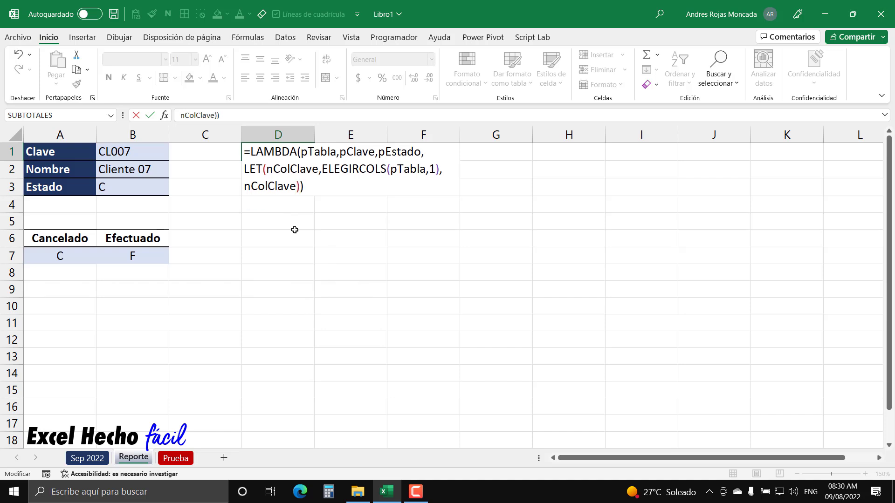
type("(")
left_click(92, 459)
left_click(85, 167)
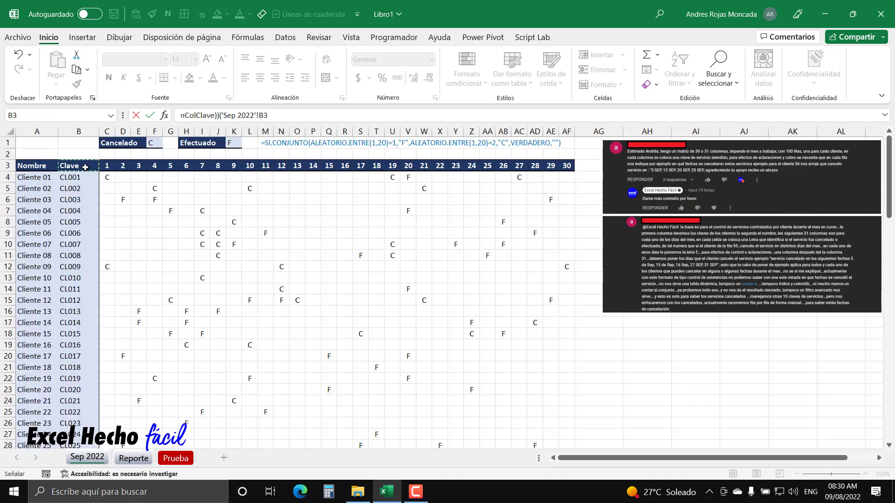
key("ctrl+shift+Down")
key("ctrl+shift+Right")
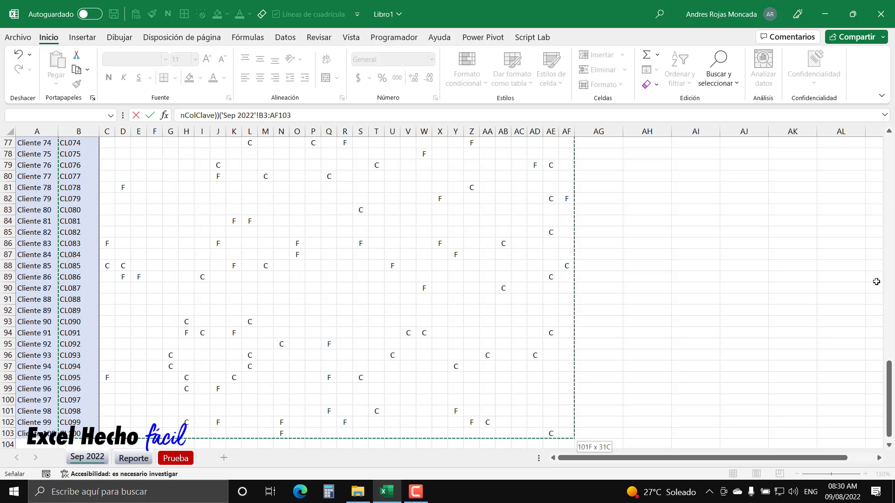
left_click_drag(892, 254, 892, 162)
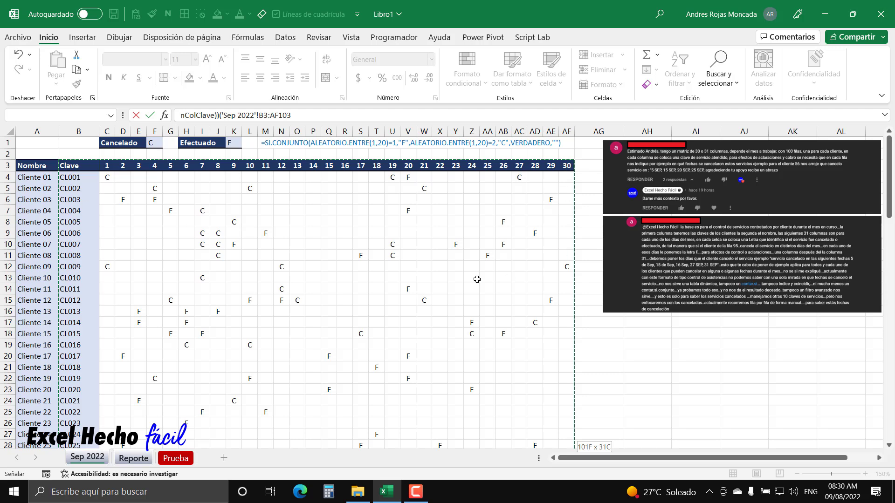
type(",")
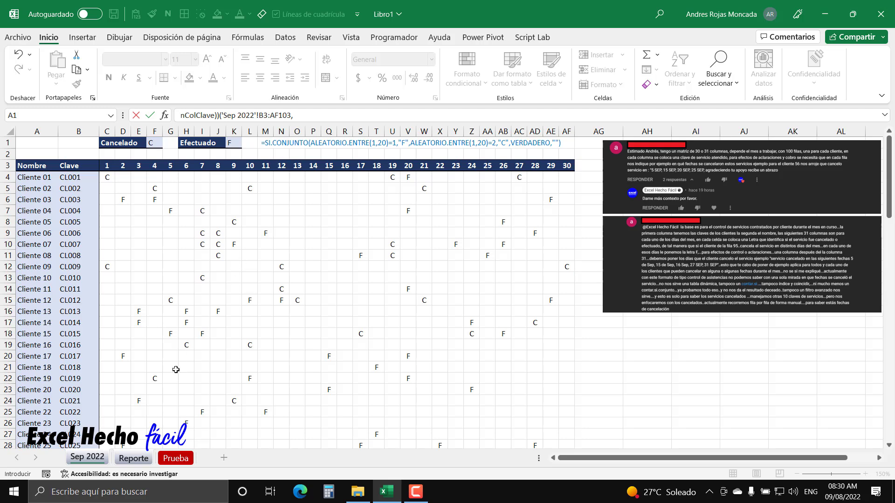
- Pass Reporte!B1 as the client key and Reporte!B3 as the status, close the argument list and enter the formula
left_click(120, 461)
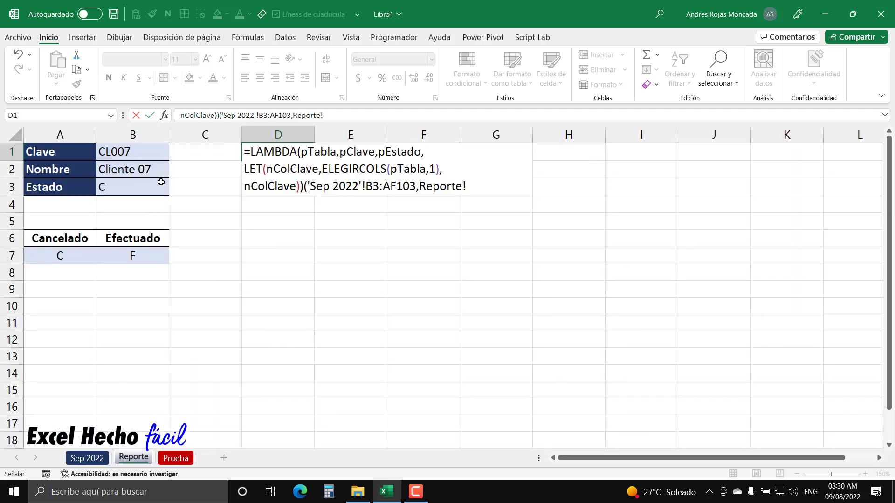
left_click(146, 151)
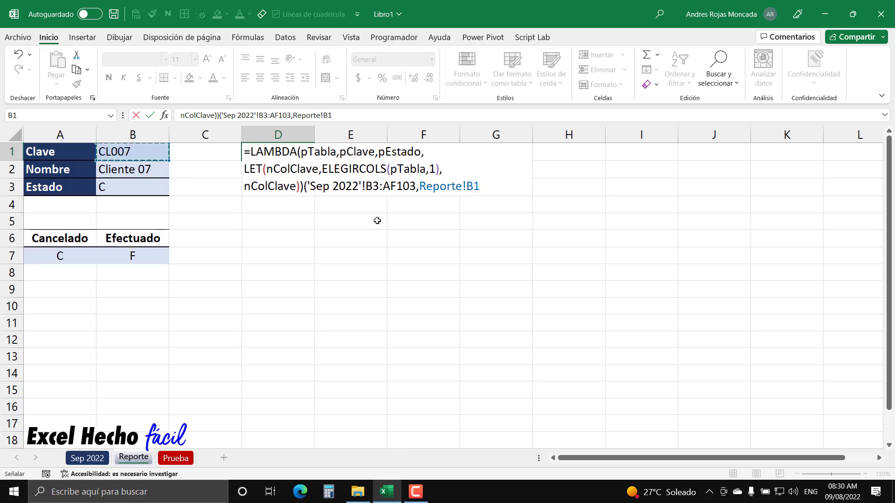
left_click(488, 185)
type(",")
left_click(115, 188)
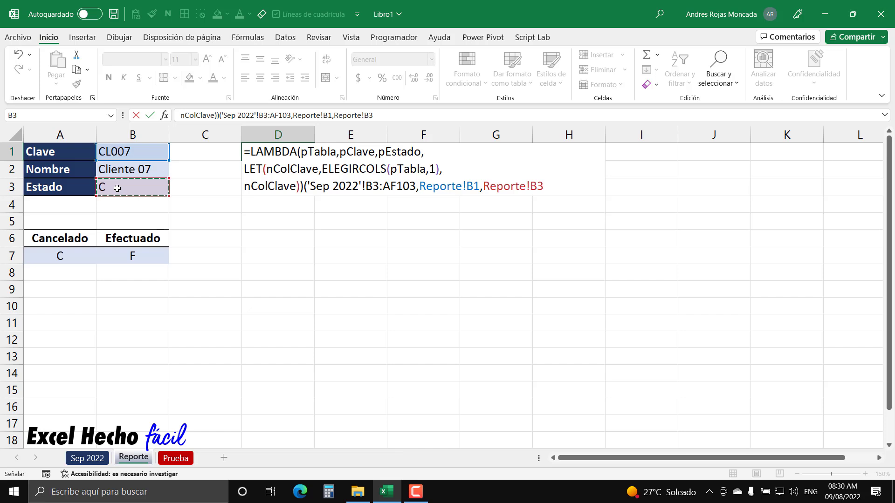
type(")")
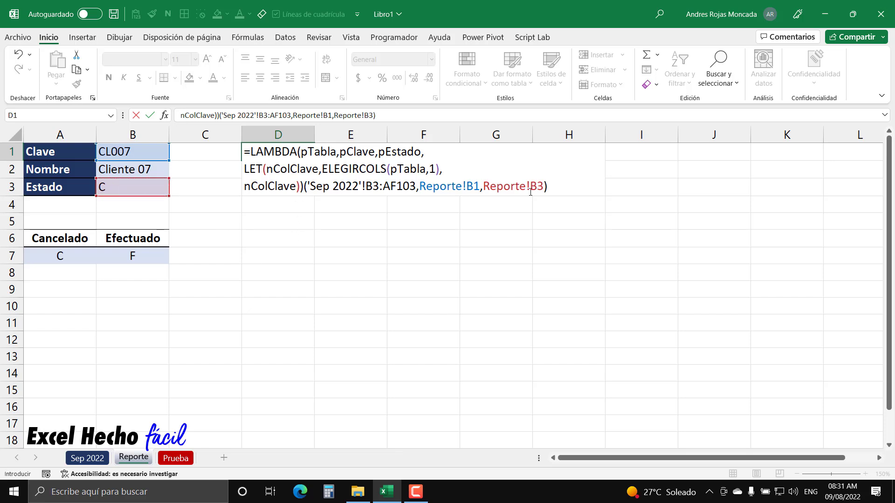
left_click(565, 188)
key("Return")
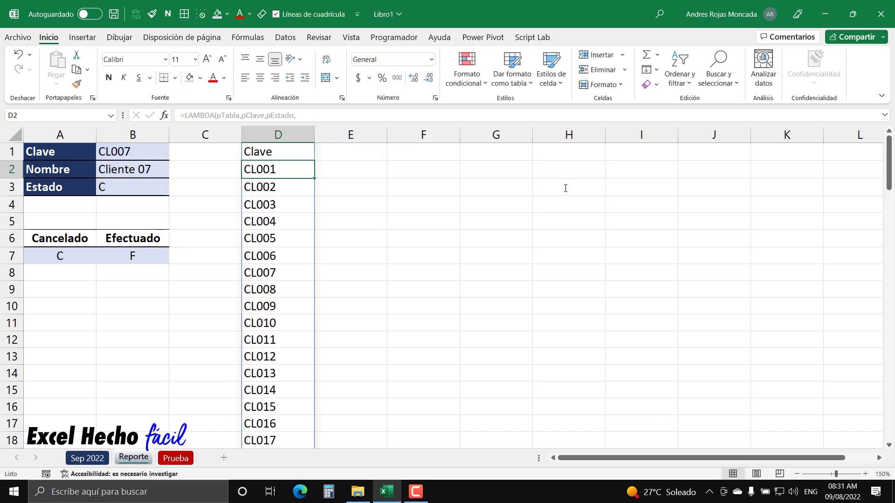
- Check the keys spilled from D1 against the Clave column on Sep 2022, down to the last row
left_click(293, 150)
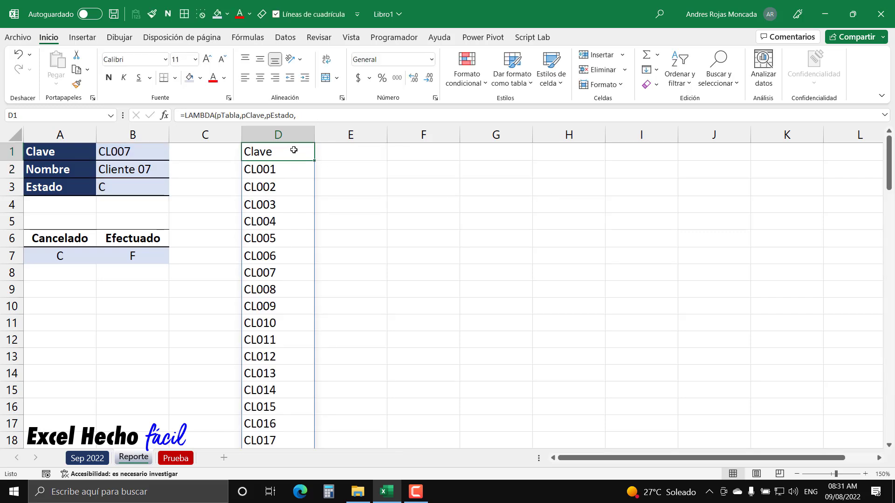
left_click(87, 458)
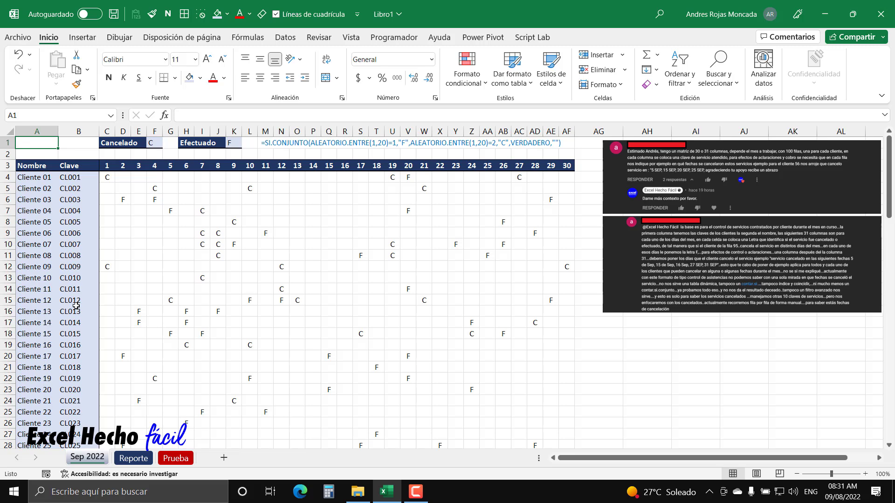
left_click(133, 458)
scroll(278, 186, "down", 20)
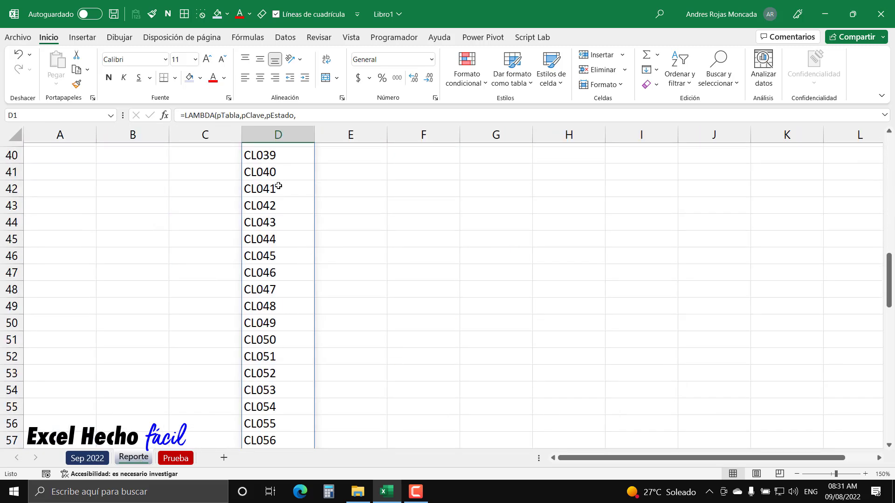
scroll(278, 187, "down", 7)
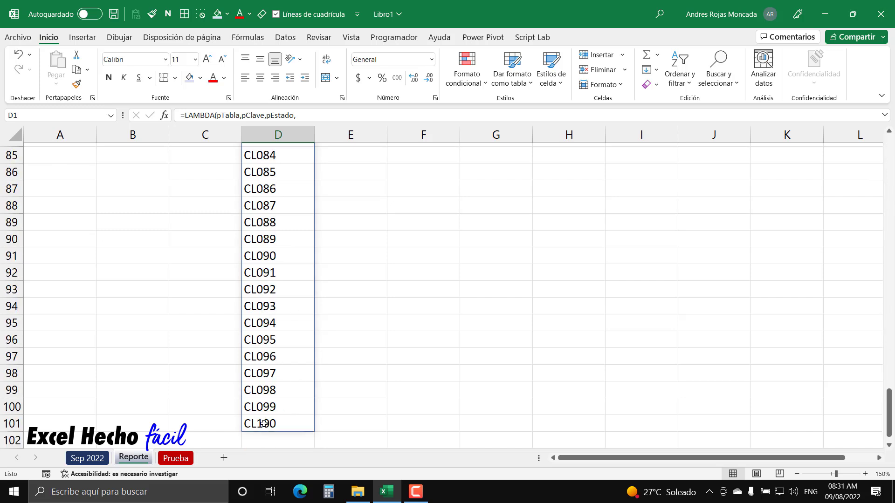
scroll(284, 426, "up", 20)
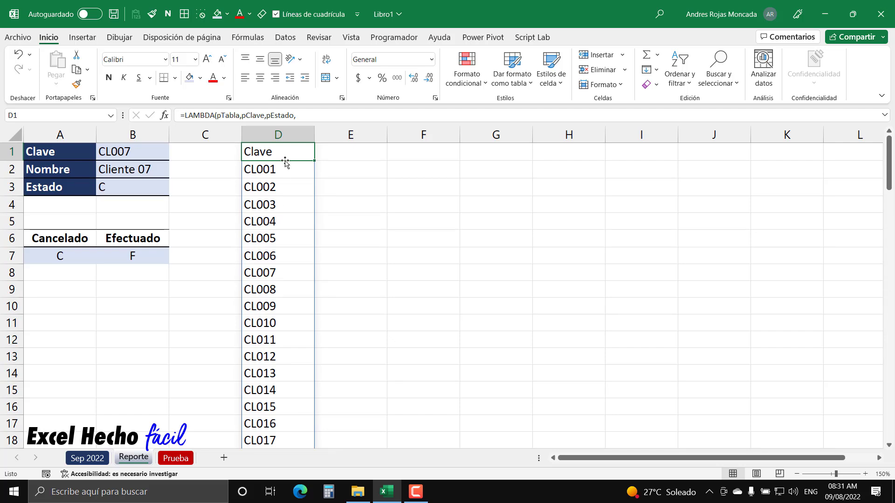
- Copy the LAMBDA's argument list, from its opening parenthesis to the end of D1's formula, into cell A9 as text
key("F2")
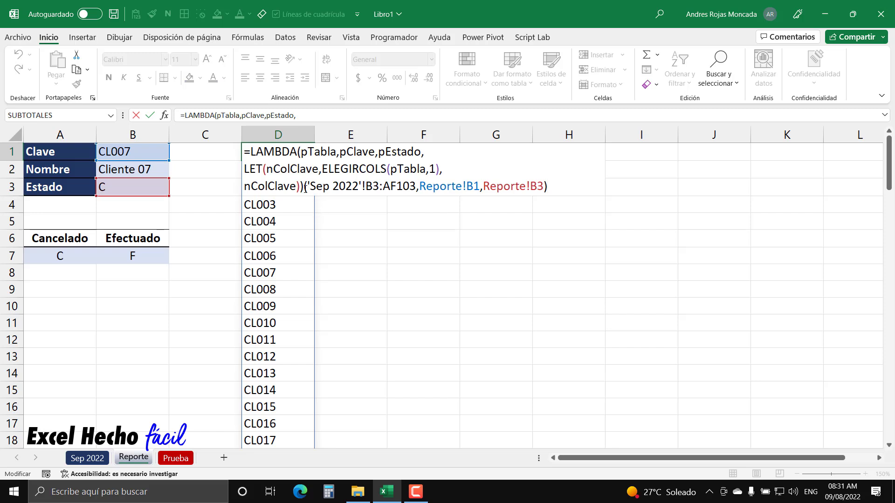
left_click_drag(305, 187, 582, 189)
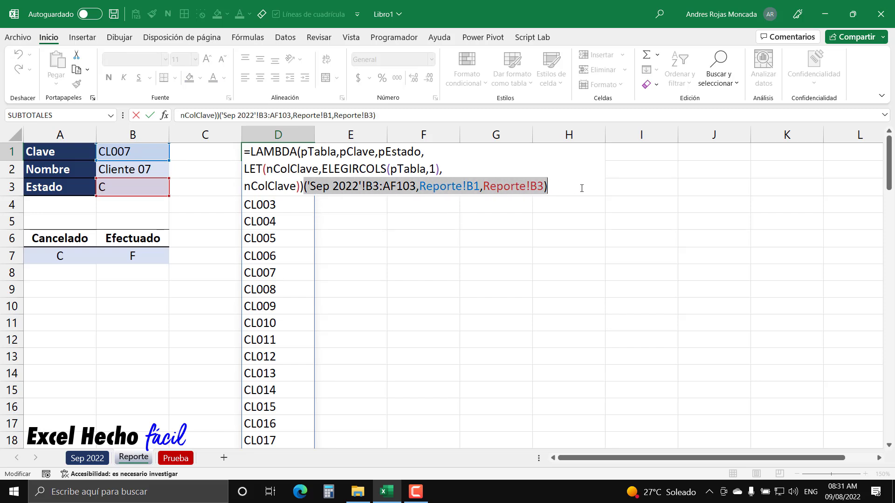
key("ctrl+c")
key("Escape")
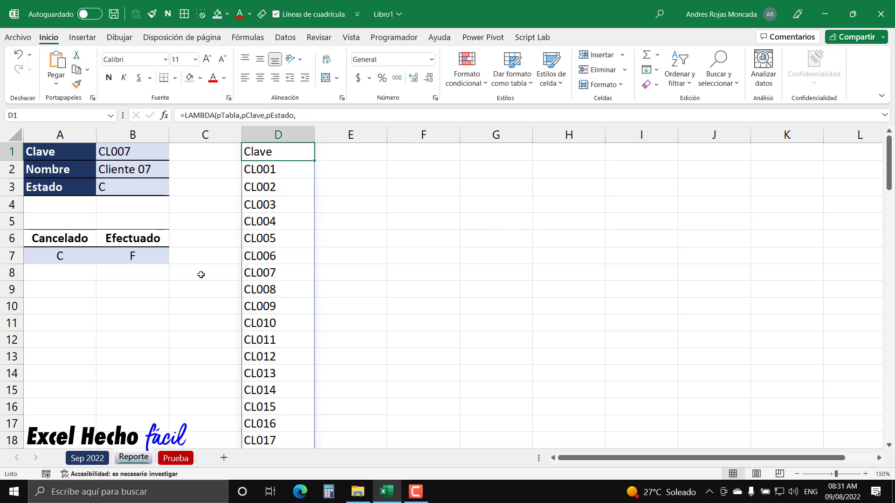
left_click(71, 277)
left_click(71, 289)
key("F2")
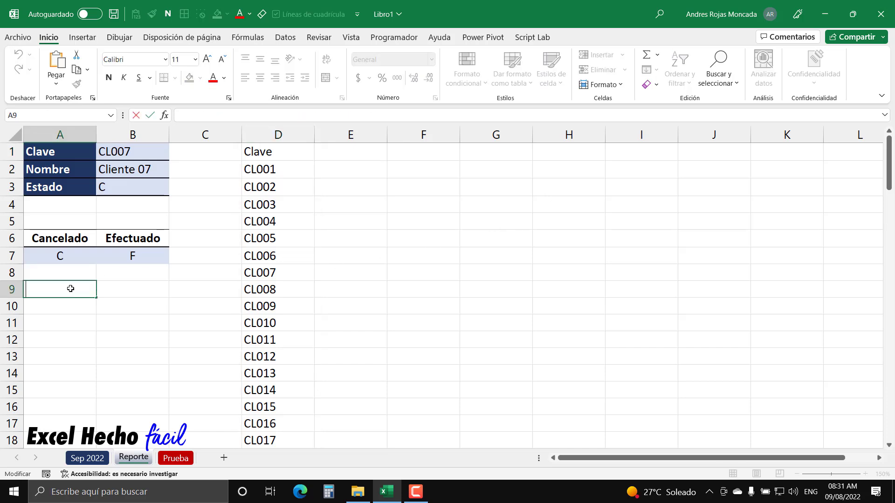
key("ctrl+v")
key("Return")
- Reduce the font size of the argument text in A9 to 6
left_click(70, 288)
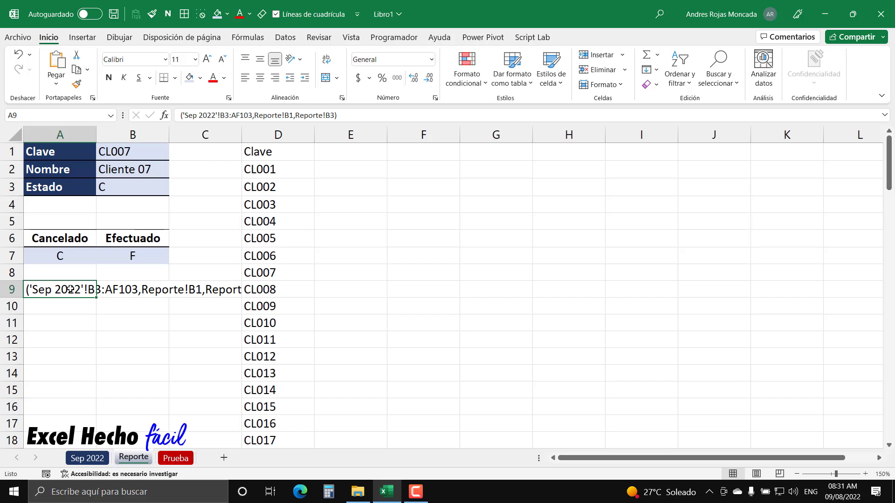
left_click(222, 62)
left_click(224, 62)
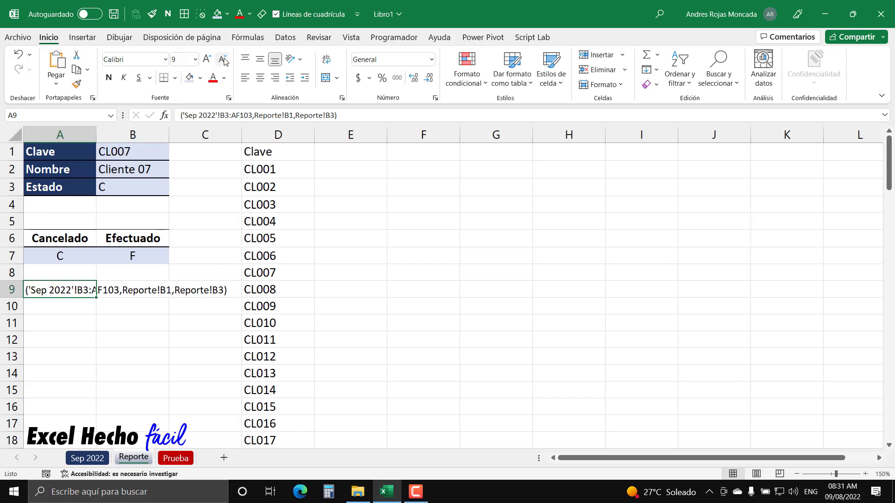
left_click(224, 62)
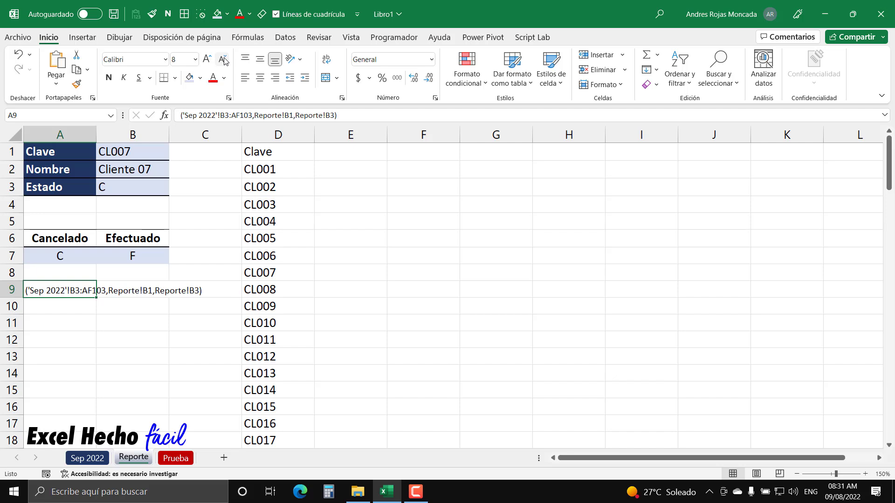
left_click(189, 63)
type("7")
key("Return")
type("6")
key("Return")
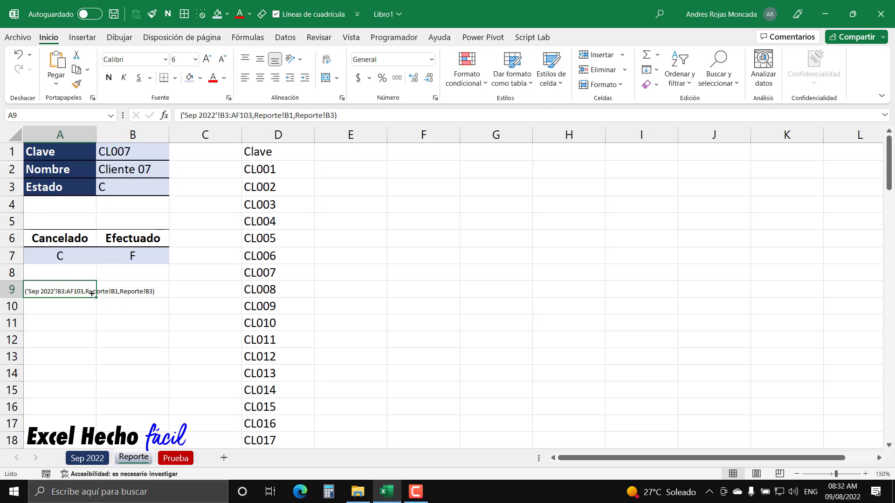
- Format the argument text in A9 as bold, standard blue, with font size 7
left_click(224, 78)
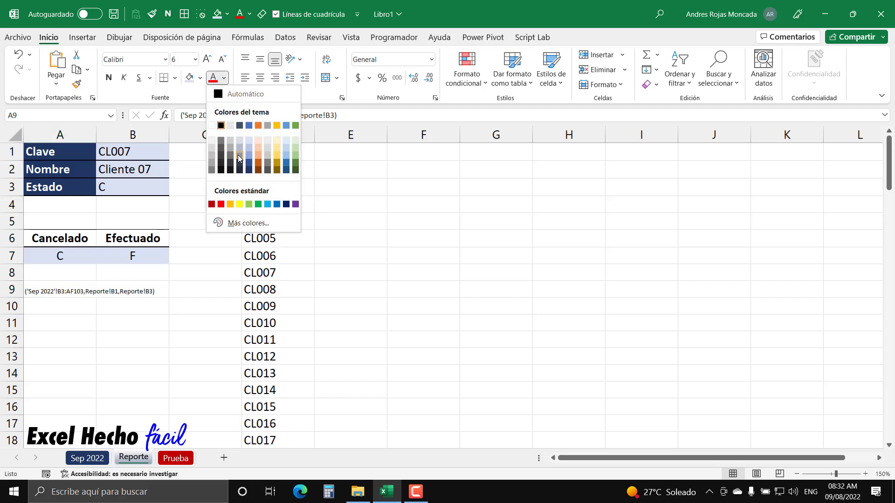
left_click(277, 204)
left_click(110, 79)
left_click(182, 56)
type("7")
key("Return")
left_click(184, 60)
type("6")
key("Return")
left_click(186, 59)
type("7")
key("Return")
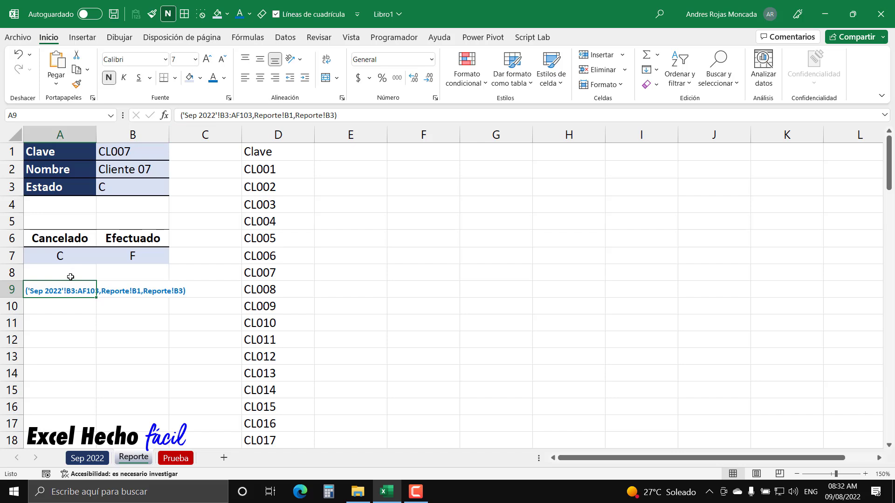
left_click(72, 317)
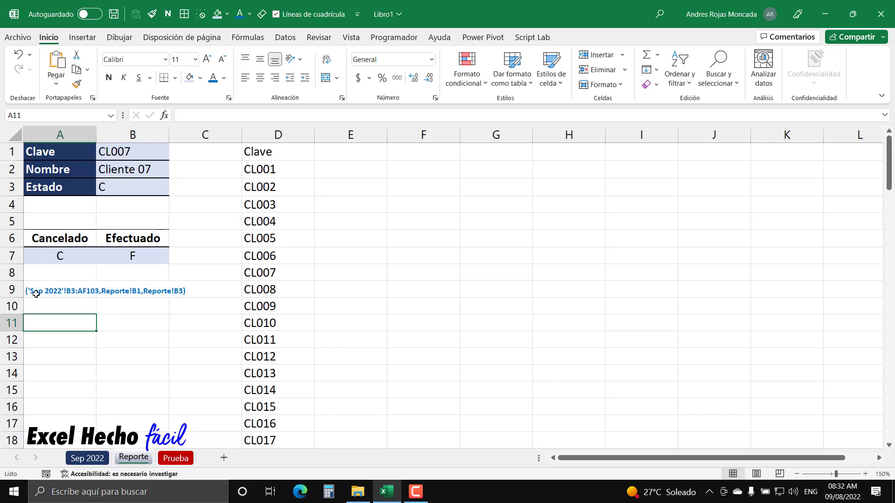
- Delete the nColClave result, closing parentheses and argument list from the last line of D1's formula
left_click(247, 157)
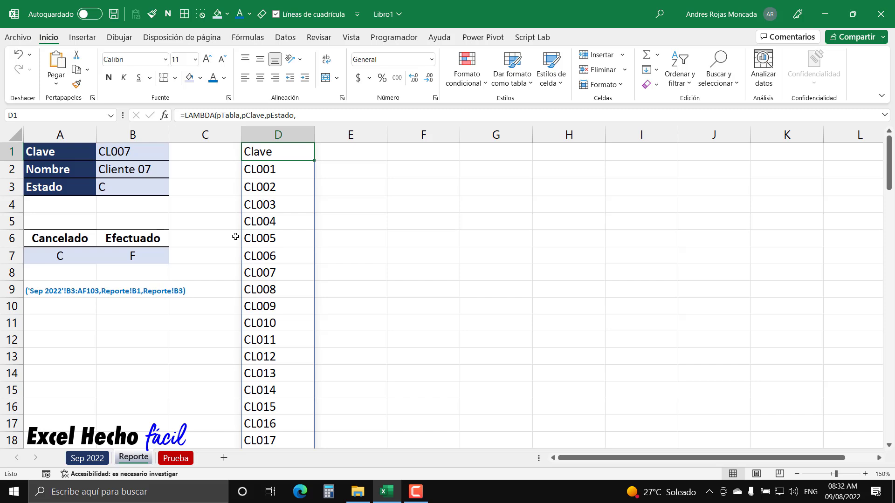
key("F2")
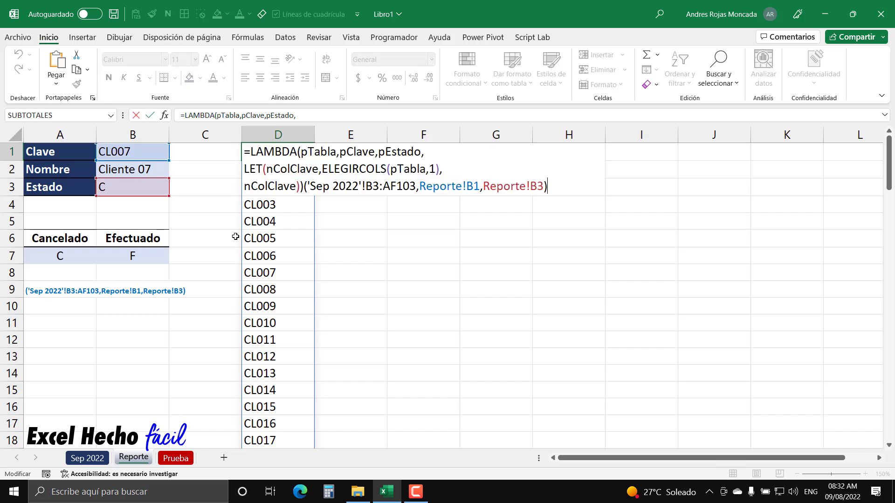
left_click_drag(548, 187, 243, 187)
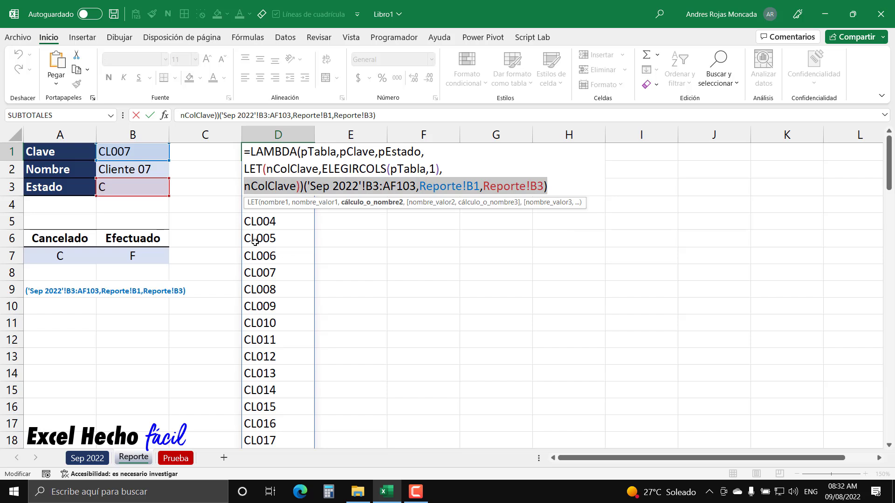
key("Delete")
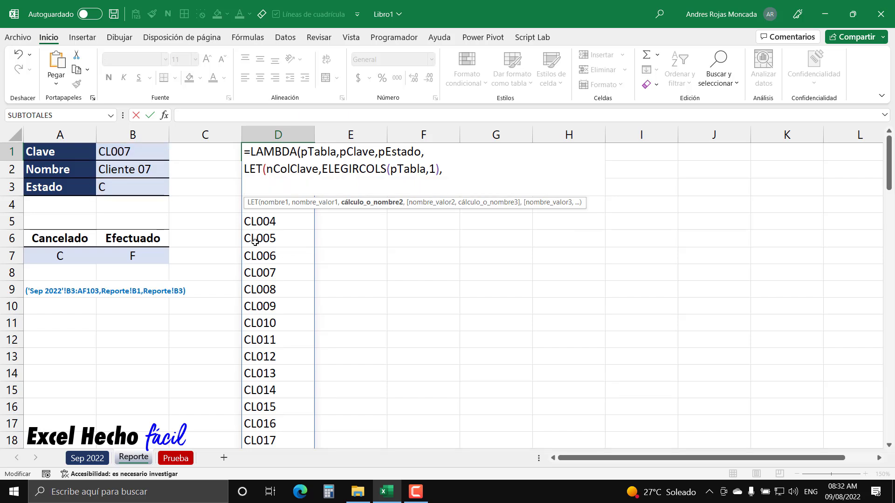
- Add the variable name nColsDias, followed by a comma, on the third line of D1's formula inside LET
left_click_drag(267, 168, 438, 169)
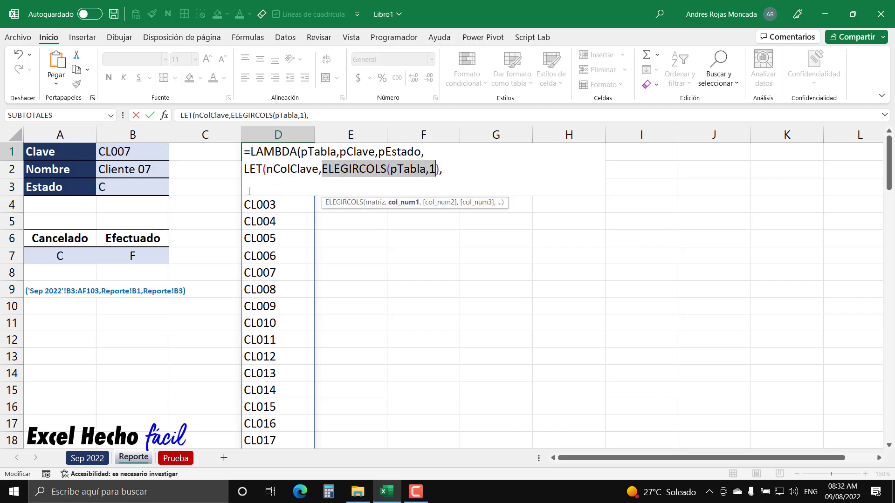
key("Down")
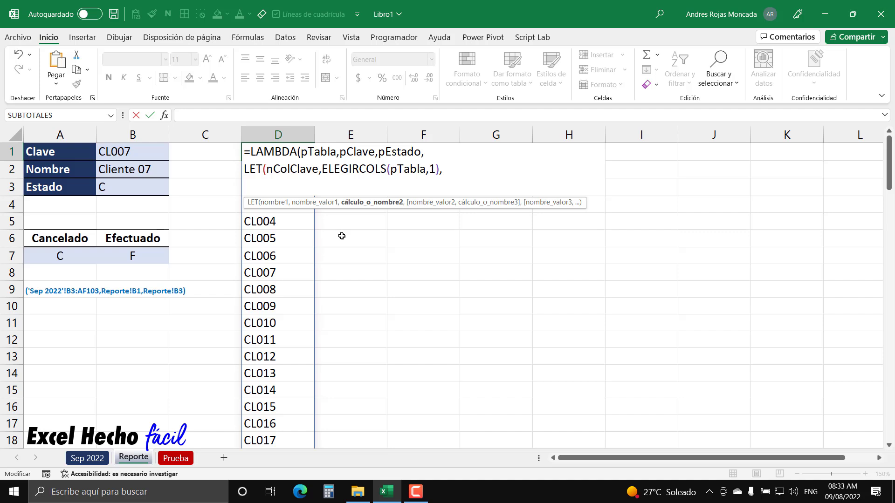
type("n")
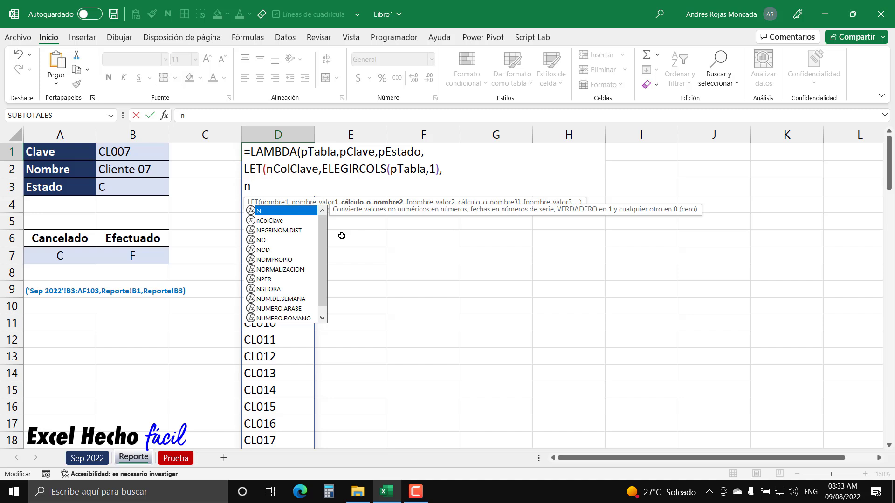
type("Co")
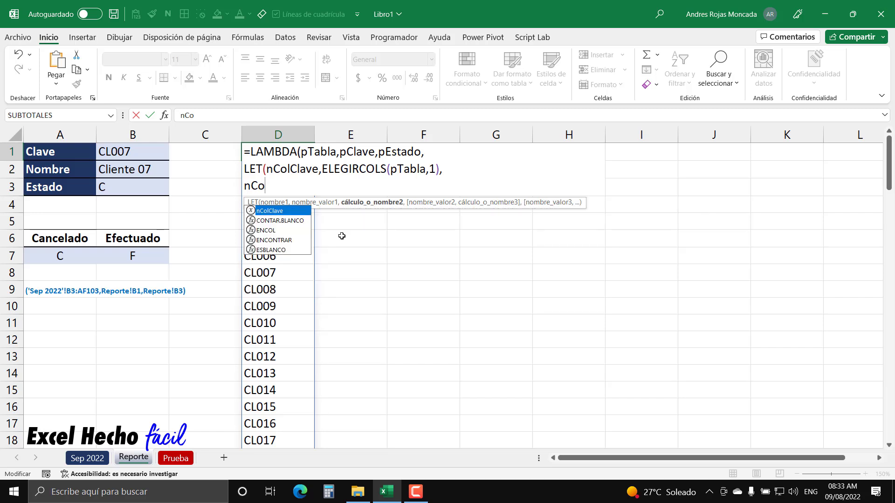
type("ls")
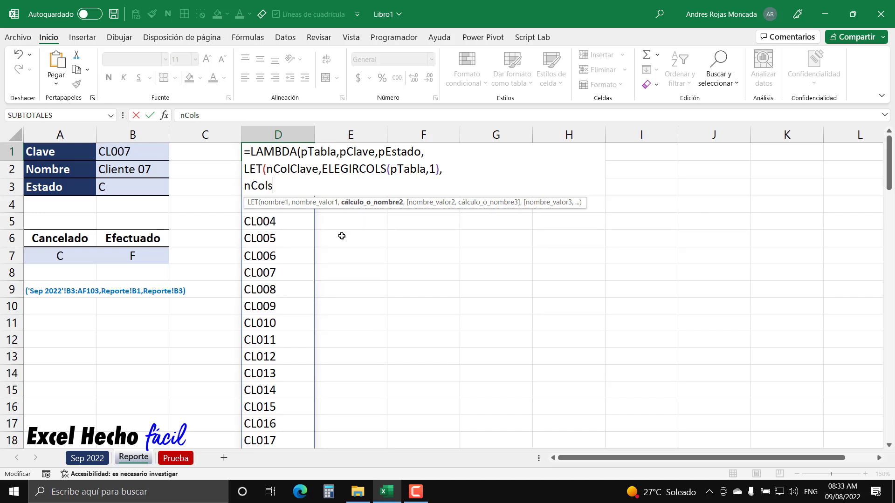
key("BackSpace")
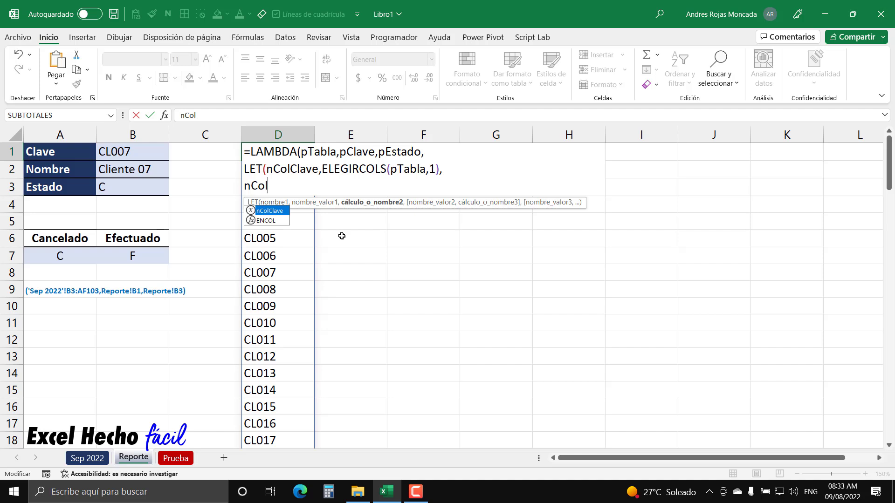
type("s")
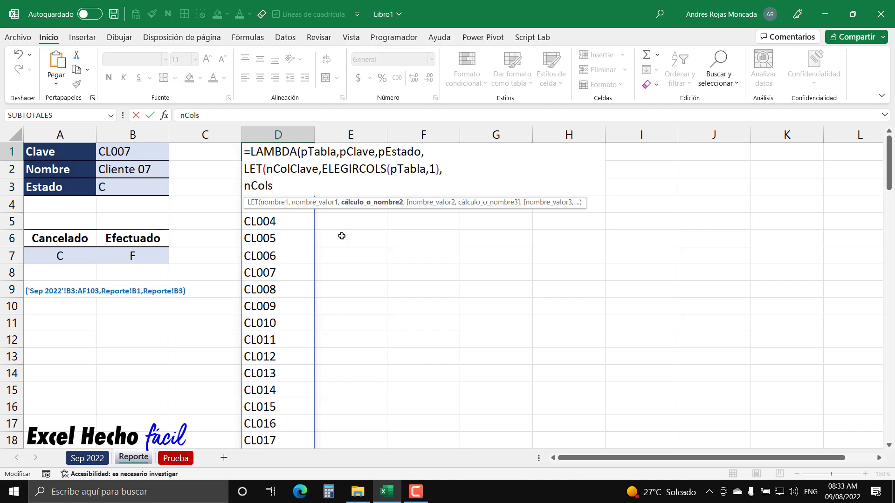
type("Dias,")
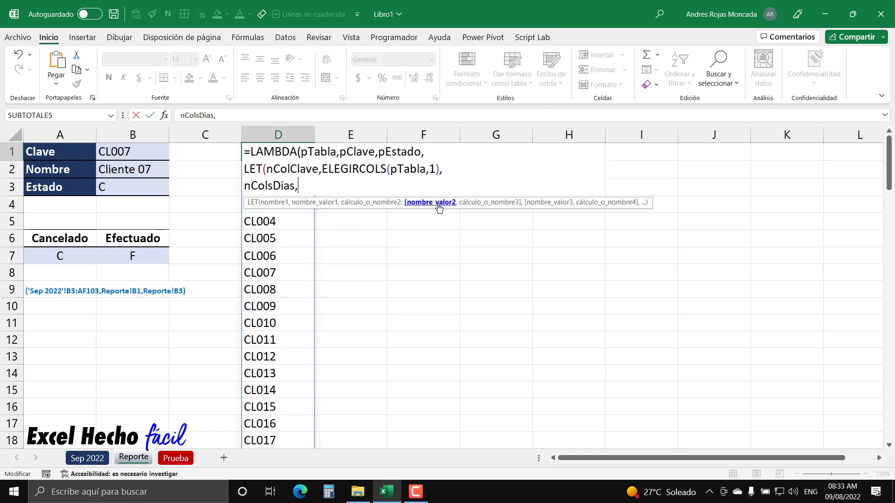
- Move the function hint clear of the formula and begin the nColsDias value with ELEGIRCOLS, using pTabla as its array
left_click(357, 202)
key("Right")
key("Right")
left_click_drag(481, 202, 266, 322)
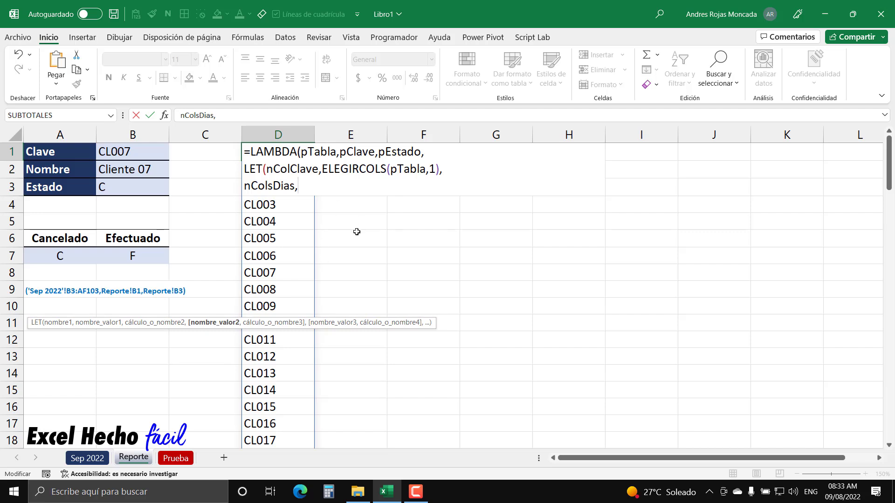
type("ele")
key("Down")
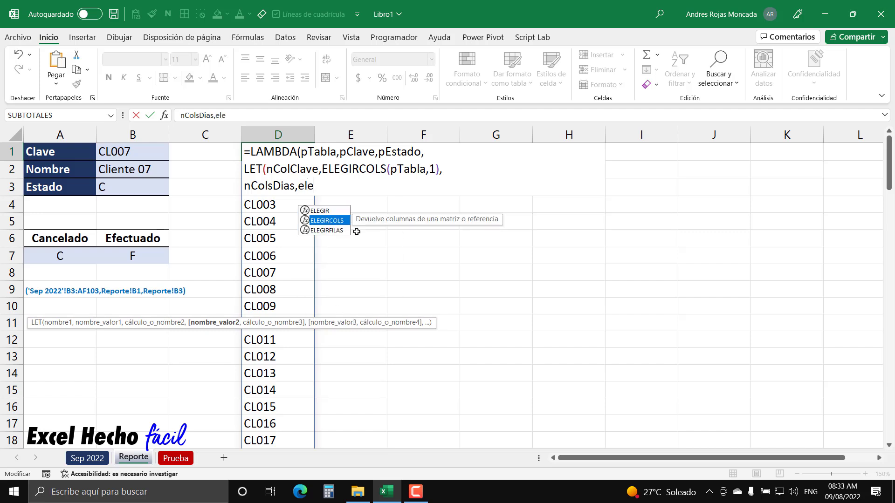
key("Tab")
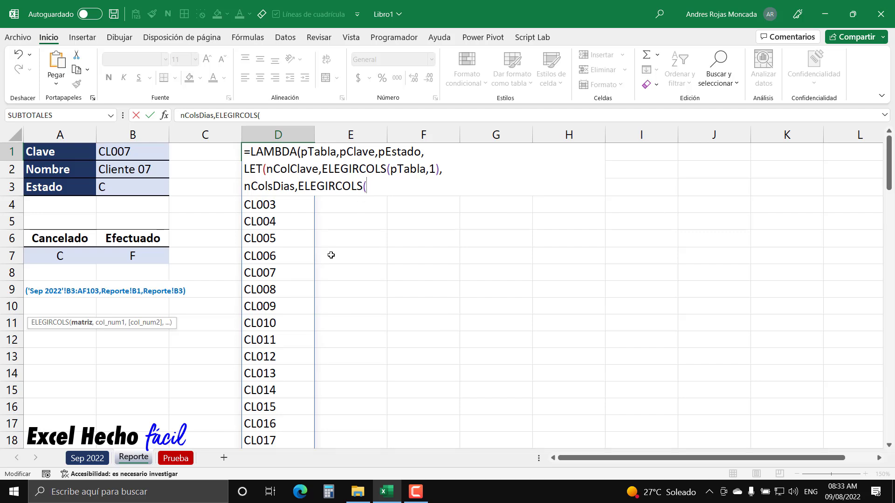
type("pta")
key("Tab")
type(",")
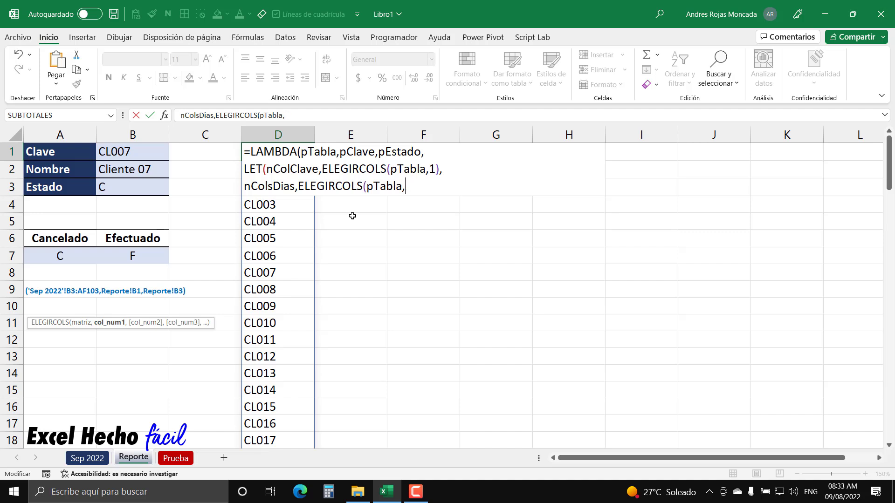
- Start a SECUENCIA function as the column number argument of ELEGIRCOLS, with 1 as its number of rows
type("30")
key("BackSpace")
type("1")
type("SECUENCIA(")
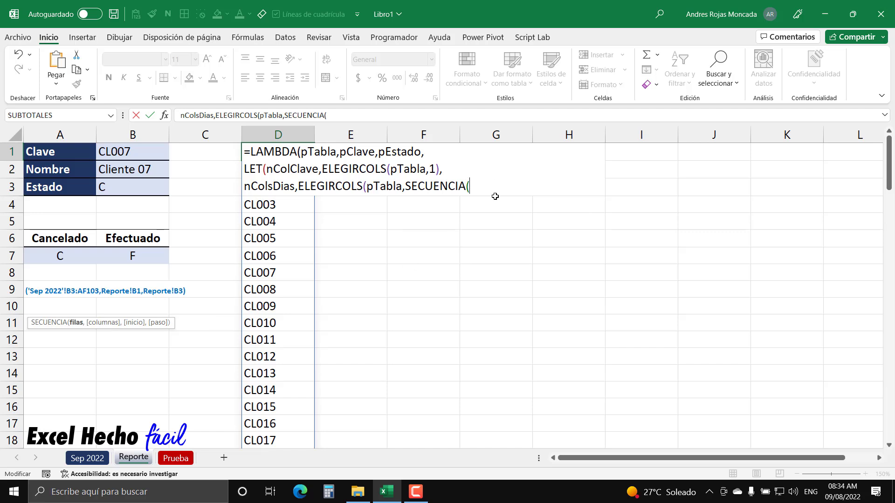
type("1")
left_click(76, 322)
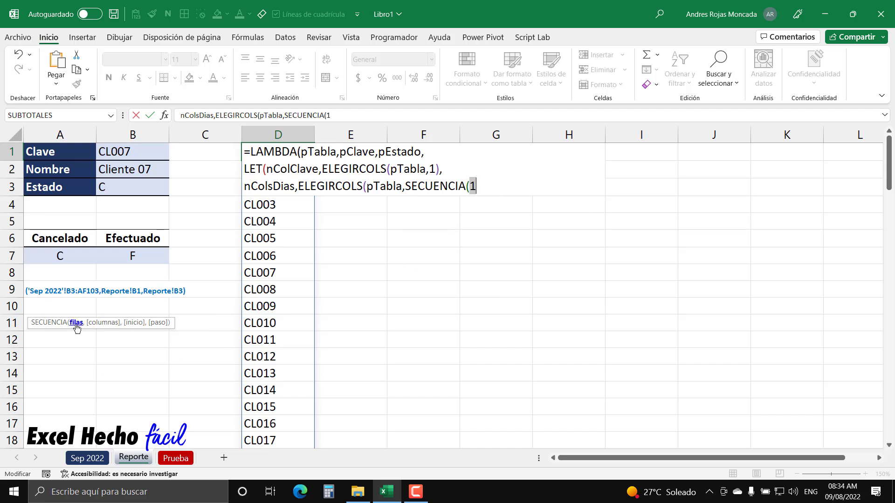
left_click(482, 186)
left_click_drag(315, 213, 846, 233)
left_click_drag(315, 214, 882, 230)
left_click_drag(352, 222, 351, 282)
left_click_drag(414, 223, 413, 279)
left_click_drag(487, 228, 489, 283)
left_click_drag(573, 224, 590, 289)
left_click_drag(636, 223, 643, 287)
left_click_drag(708, 223, 727, 301)
left_click_drag(797, 225, 803, 286)
left_click_drag(848, 223, 847, 284)
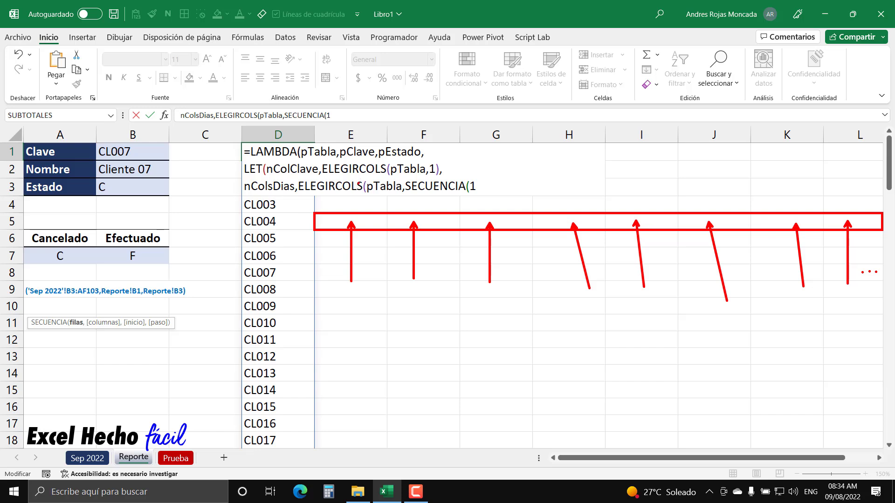
key("Escape")
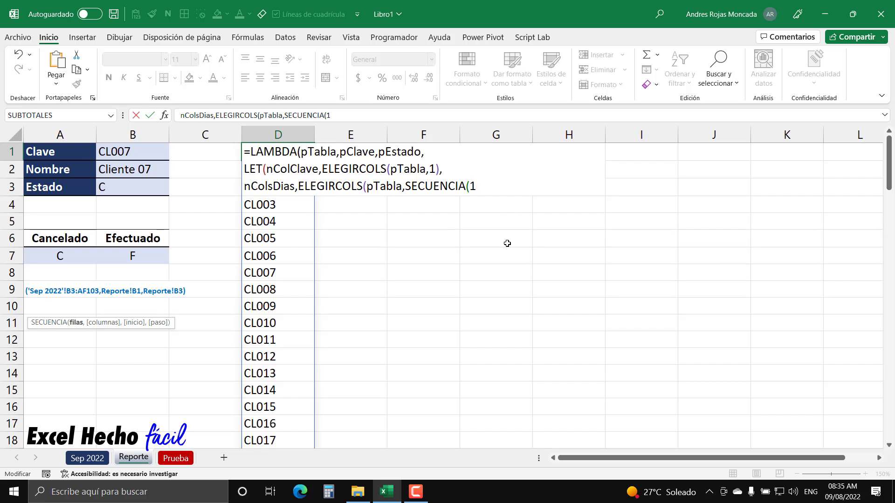
- Set SECUENCIA's number of columns to COLUMNAS(pTabla)-1, followed by a comma
type(",")
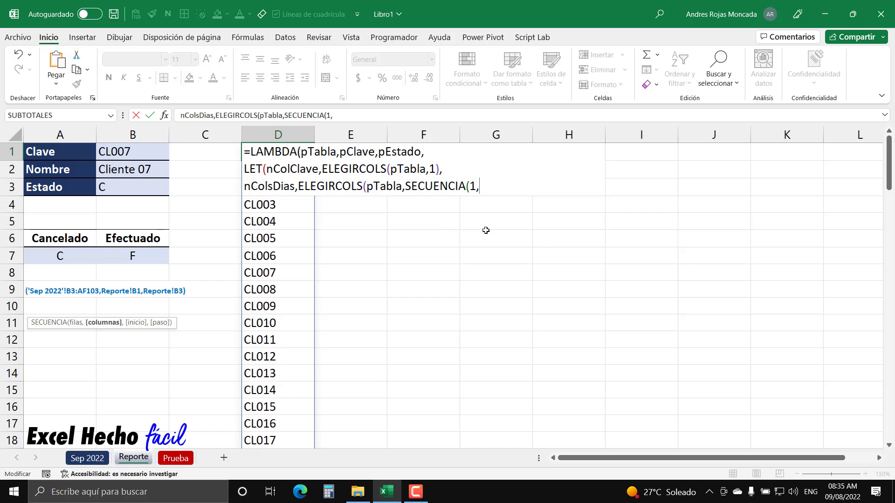
type("columnas")
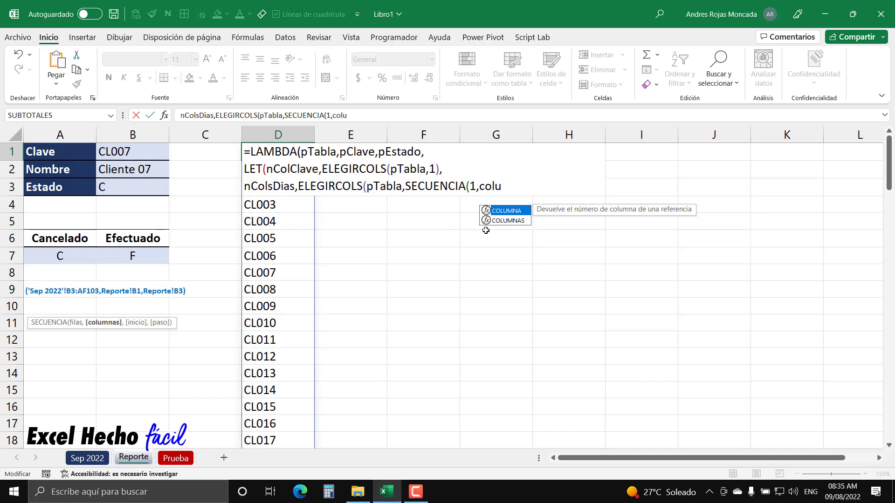
key("Tab")
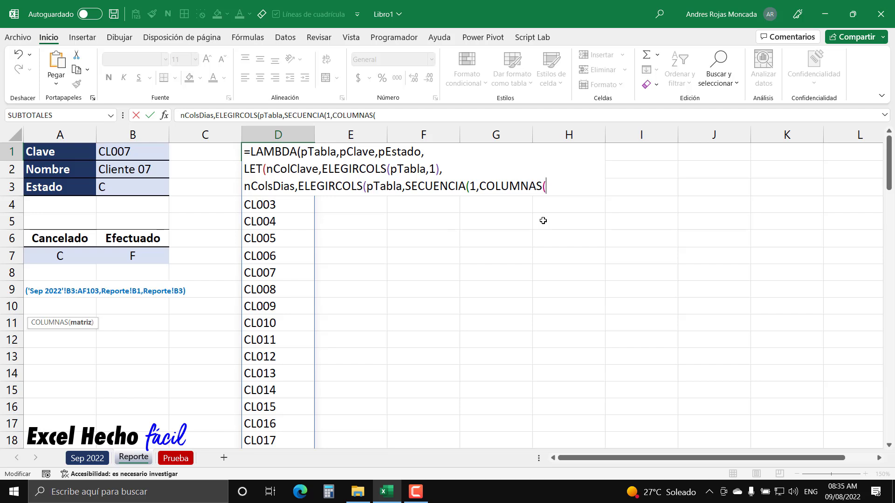
type("pTabla)-1")
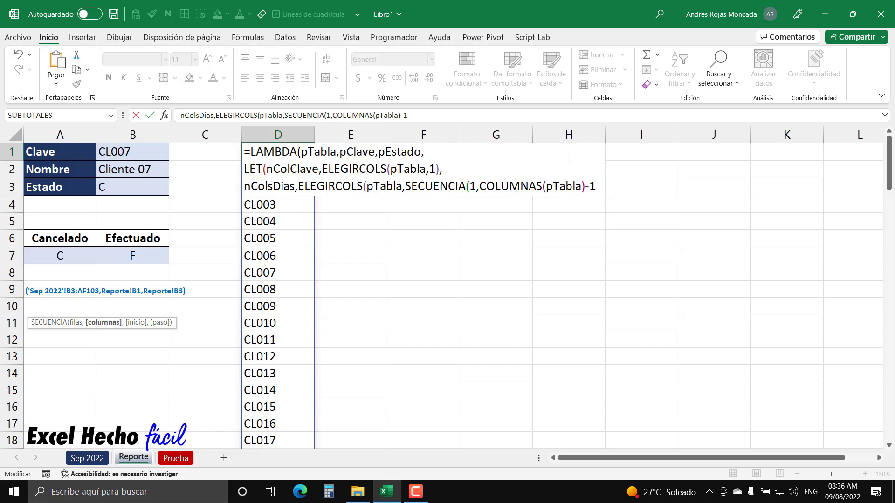
type(",")
key("BackSpace")
key("BackSpace")
type(",")
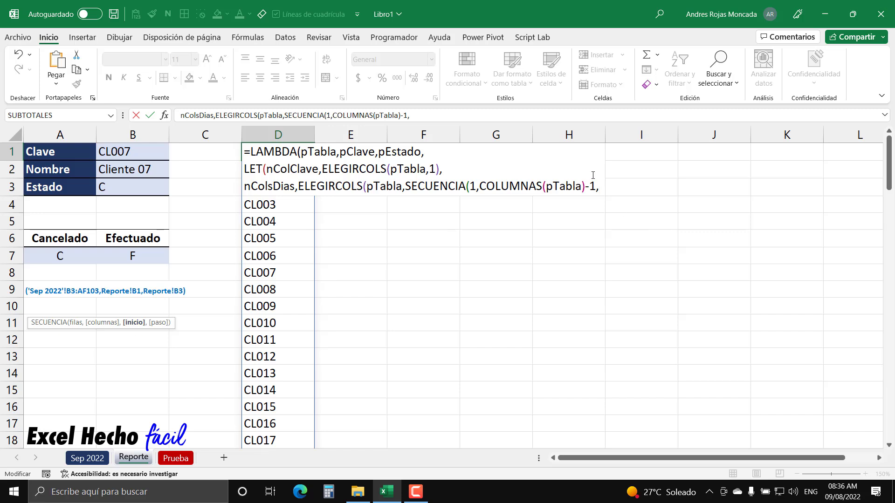
- Set SECUENCIA's start to 2 and step to 1, then close SECUENCIA and ELEGIRCOLS with a trailing comma
type("2")
type(",1")
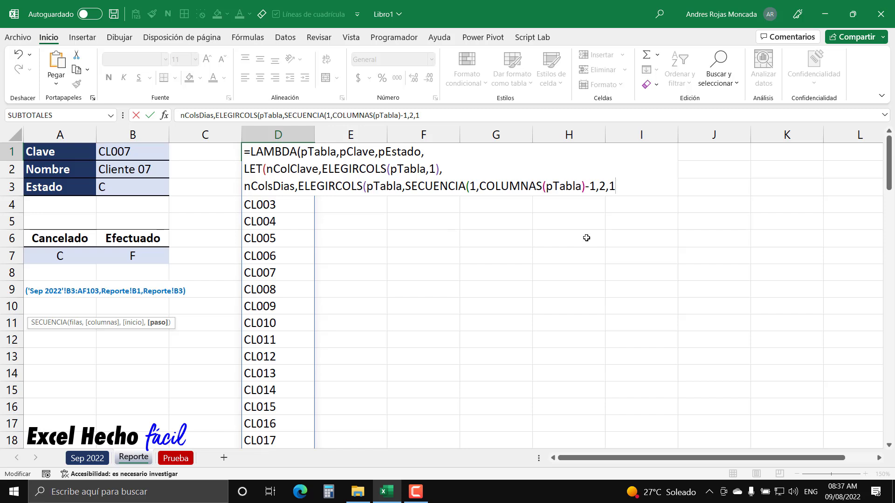
type(")")
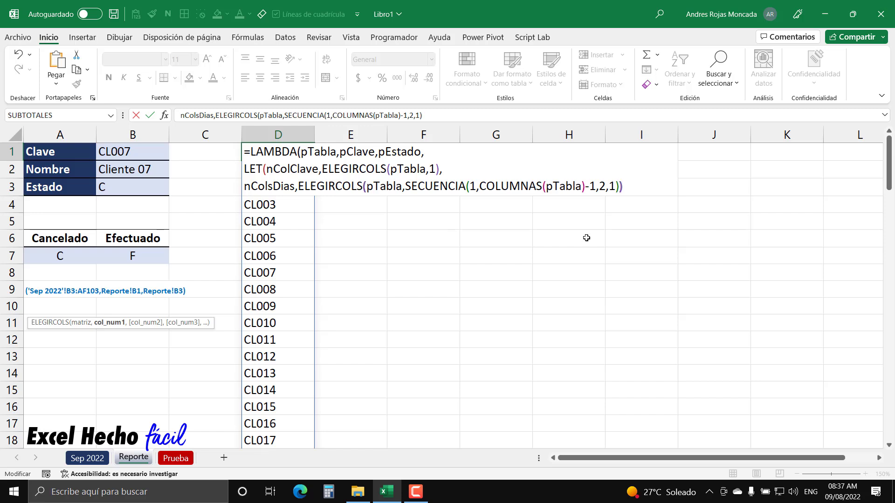
type(")")
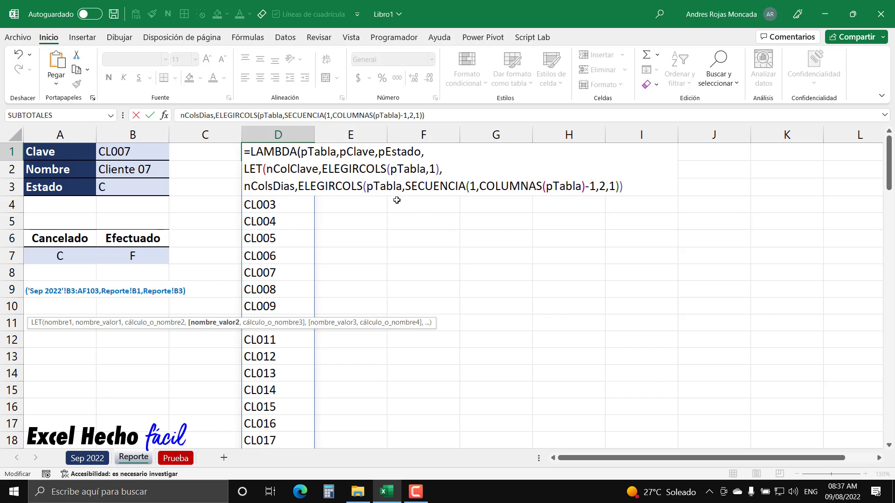
left_click_drag(404, 186, 615, 186)
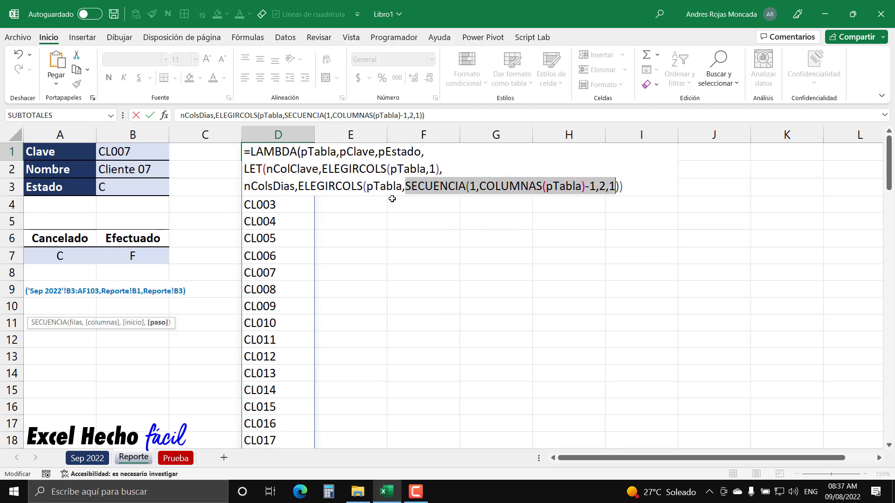
left_click_drag(366, 189, 402, 191)
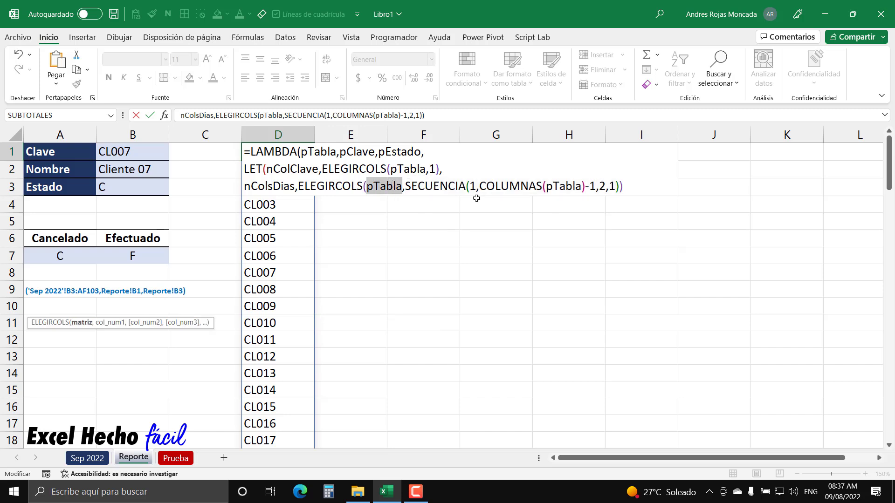
left_click(625, 187)
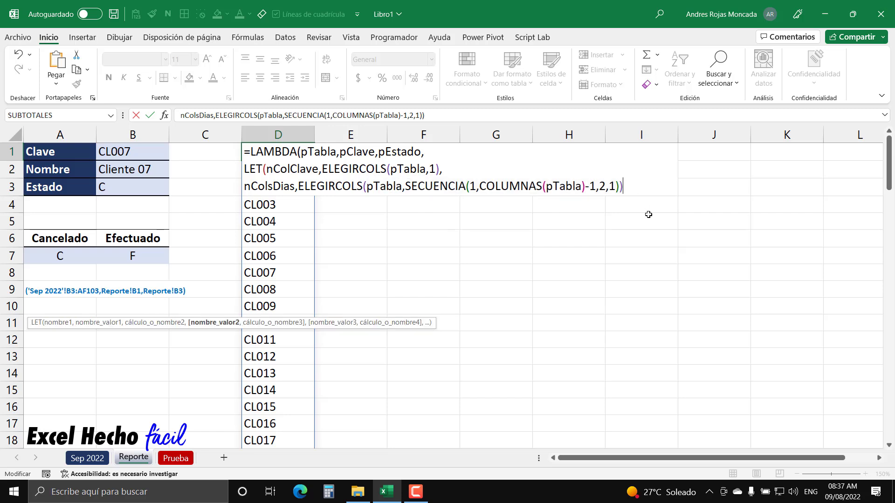
type(",")
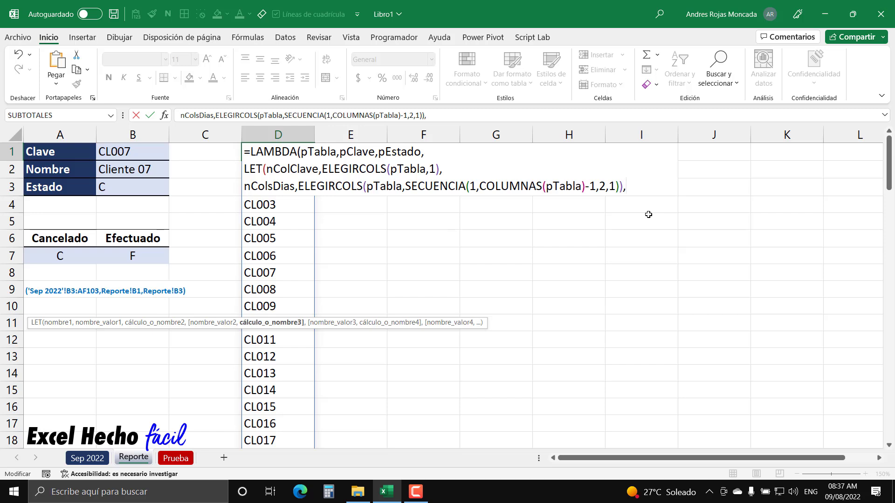
- Return nColsDias as the LET result on a new line, close LET and LAMBDA, and open the argument list
key("alt+Return")
type("ncol")
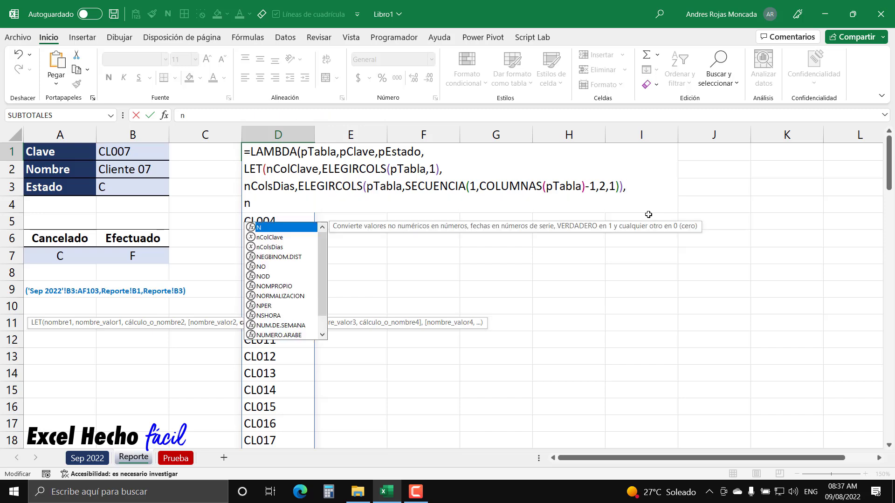
key("Down")
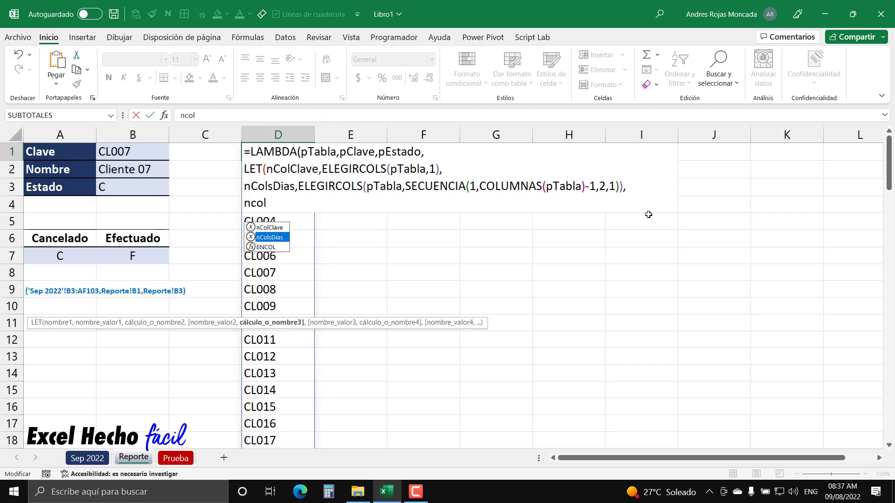
key("Tab")
type(")")
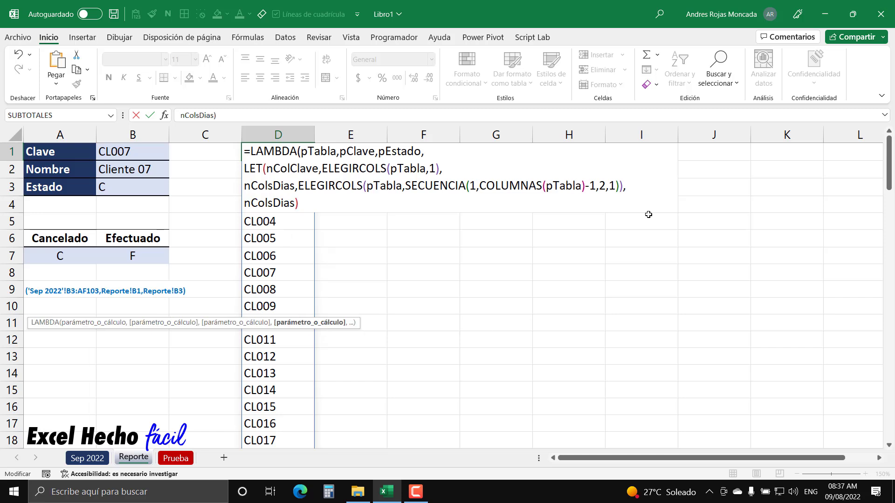
type(")(")
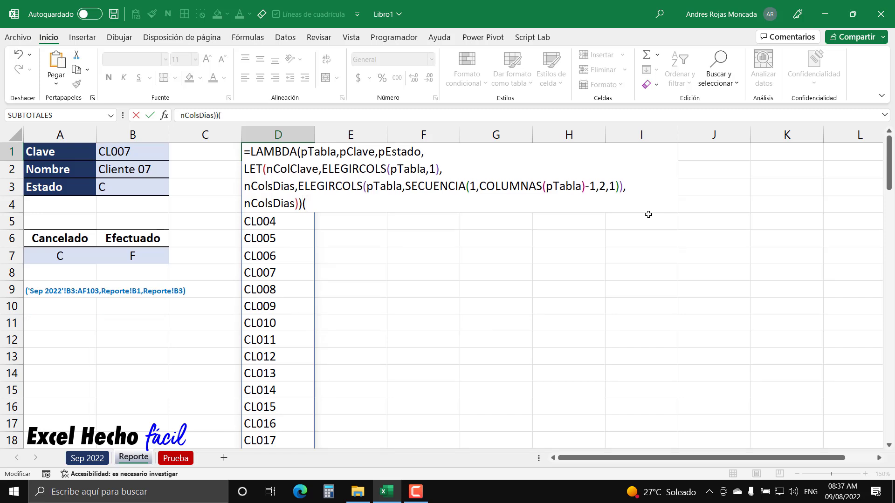
- Supply the LAMBDA arguments ('Sep 2022'!B3:AF103,Reporte!B1,Reporte!B3), remove the duplicate opening parenthesis, and enter the formula in D1
type("('Sep 2022'!B3:AF103,Reporte!B1,Reporte!B3)")
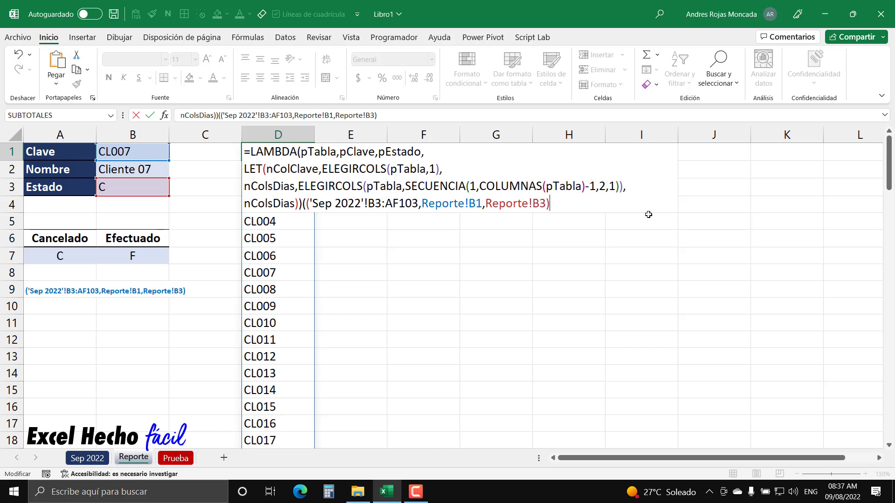
left_click(312, 205)
key("BackSpace")
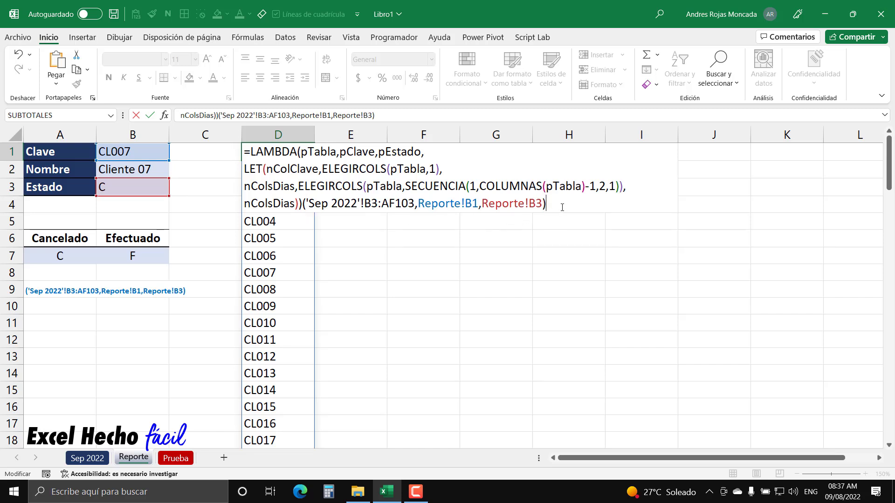
key("Return")
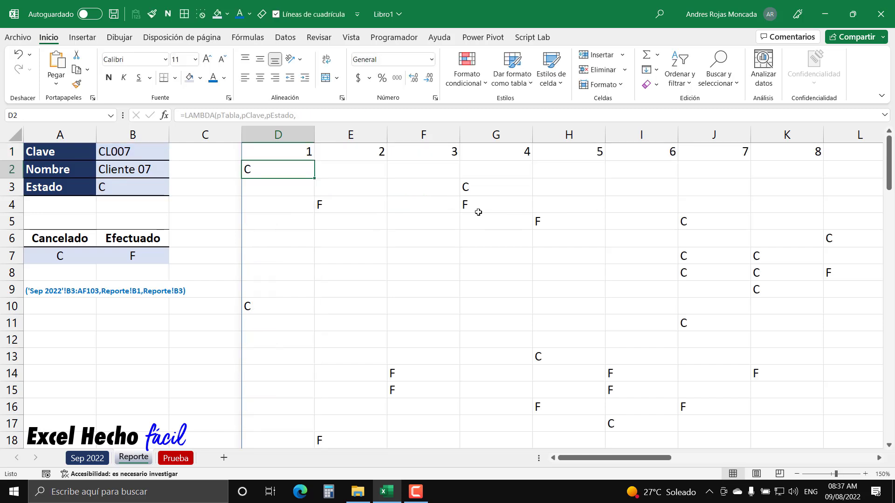
- Examine the spilled result starting at D1, checking its day headers across to the last column and its rows down to the end
left_click(288, 153)
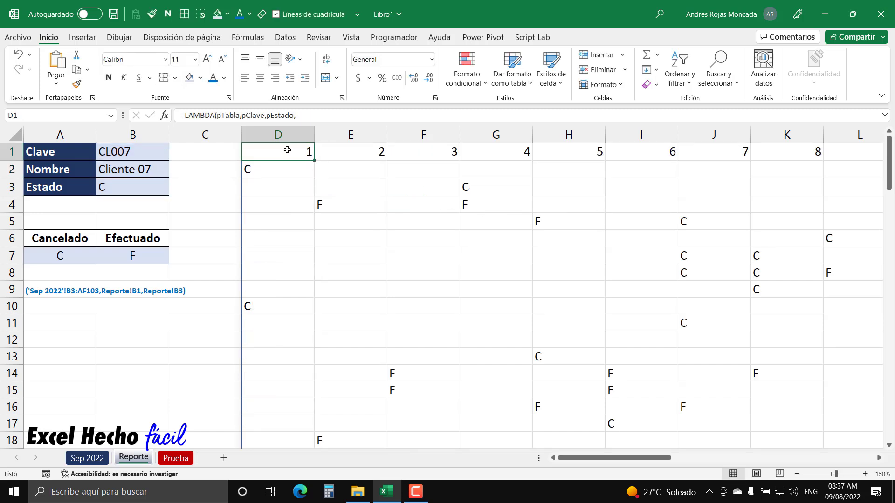
left_click(367, 154)
left_click(415, 155)
left_click(495, 152)
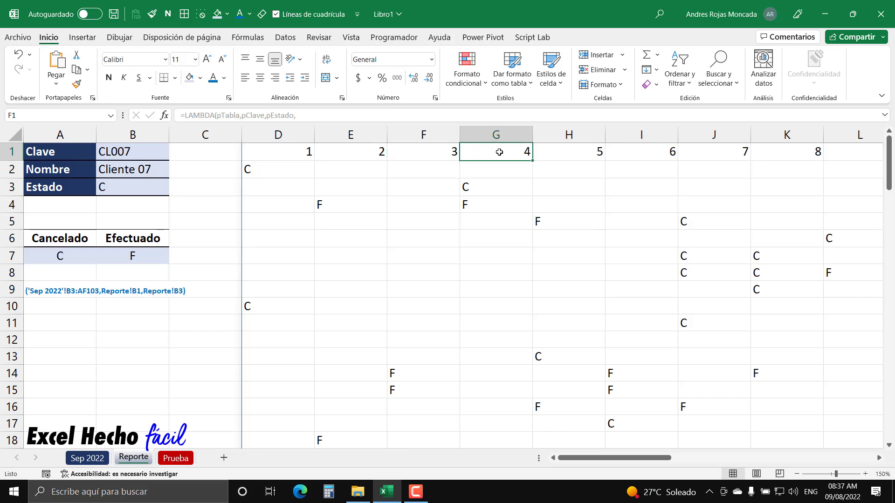
left_click_drag(621, 463, 881, 463)
left_click(880, 461)
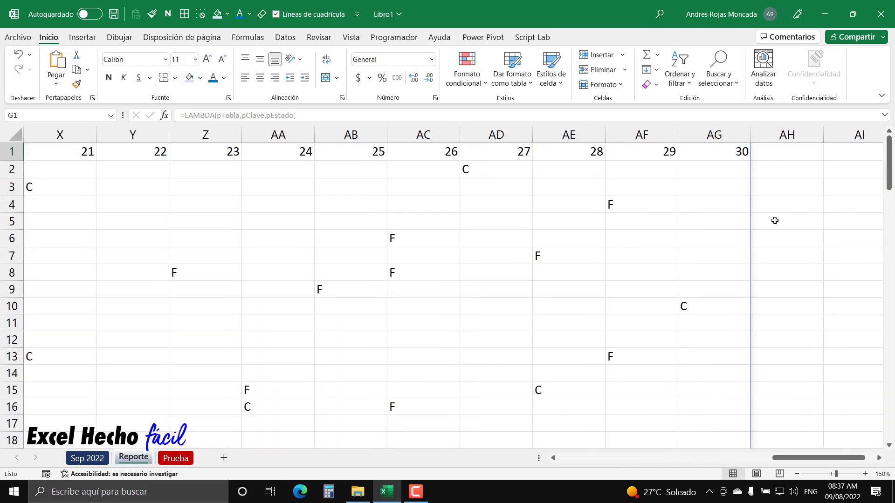
left_click_drag(811, 458, 559, 458)
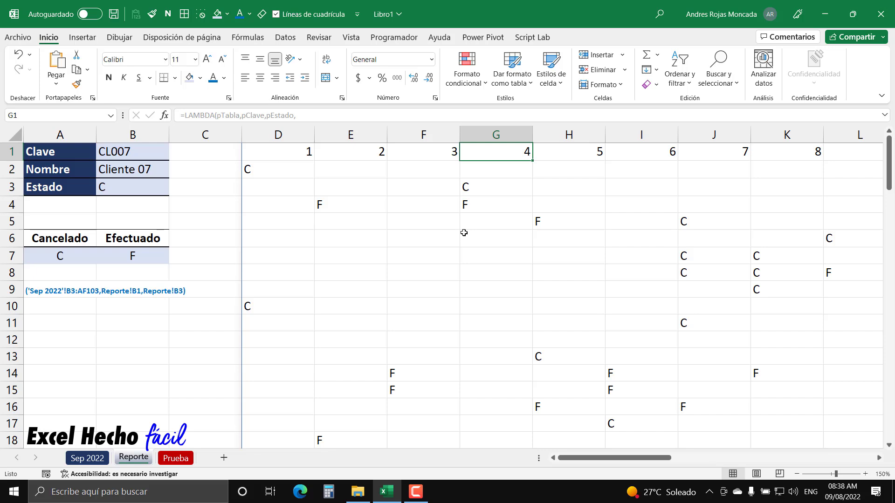
scroll(463, 232, "down", 20)
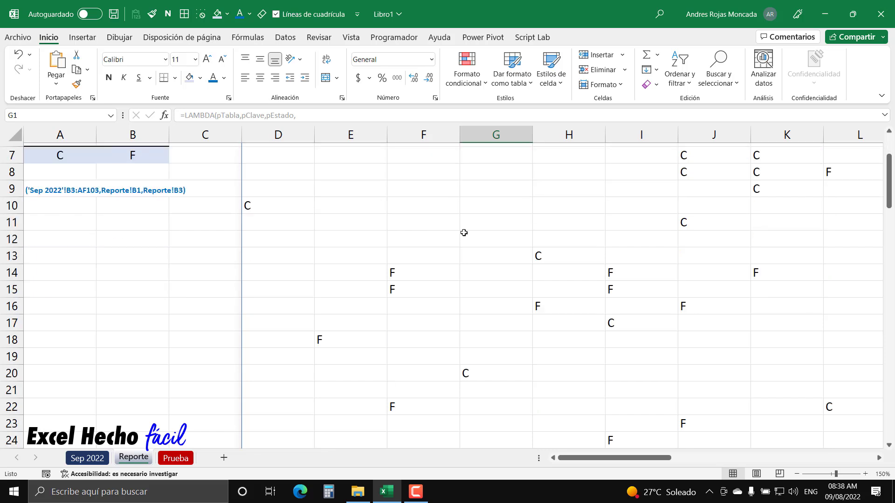
scroll(463, 233, "down", 10)
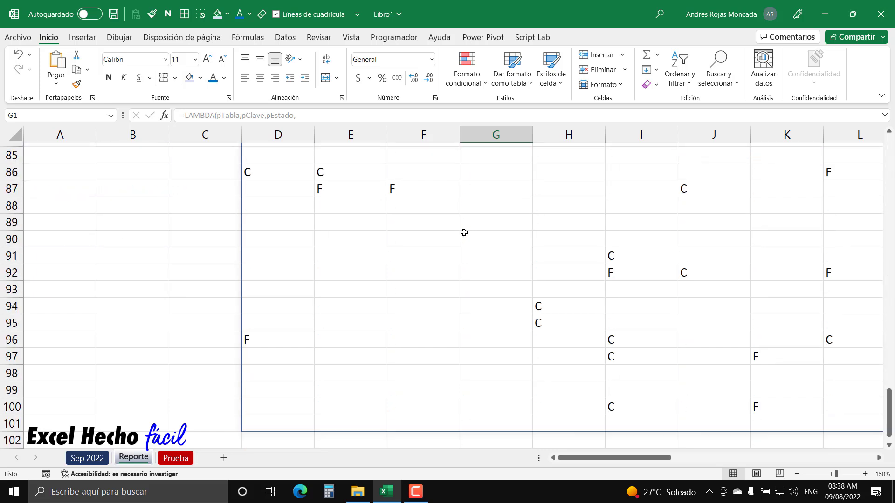
left_click(277, 224)
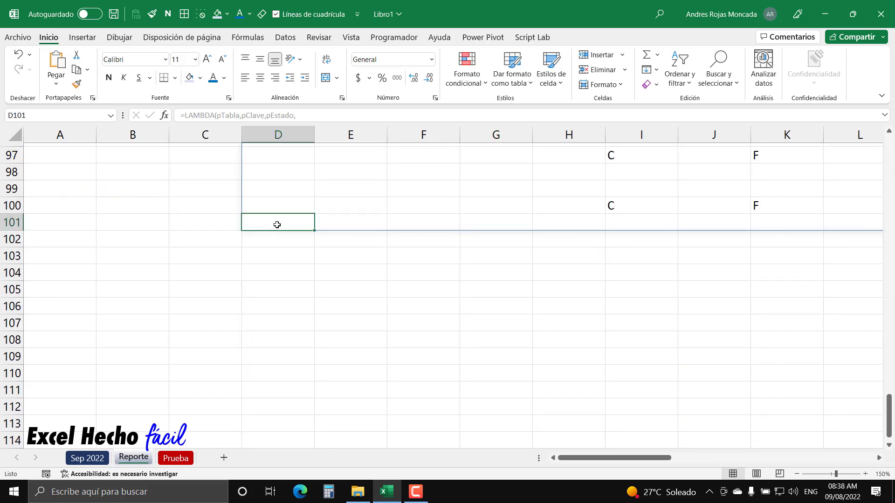
scroll(277, 224, "up", 20)
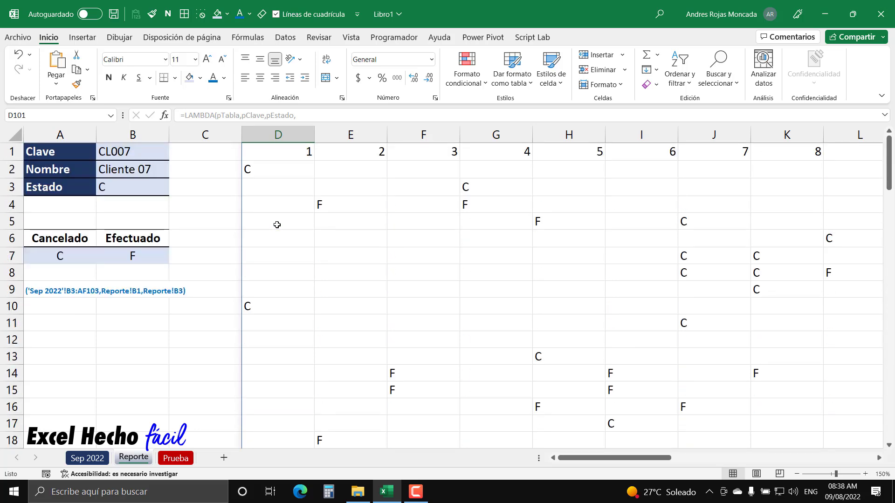
- Reopen the D1 formula and delete its last line, the nColsDias result with its closing parentheses and arguments, moving the function hint out of the way
left_click(296, 157)
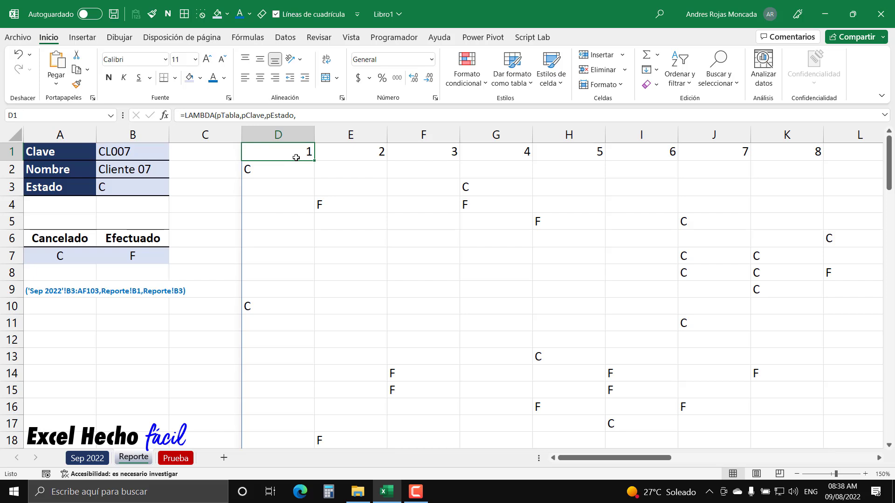
double_click(296, 158)
left_click_drag(546, 204, 243, 203)
key("BackSpace")
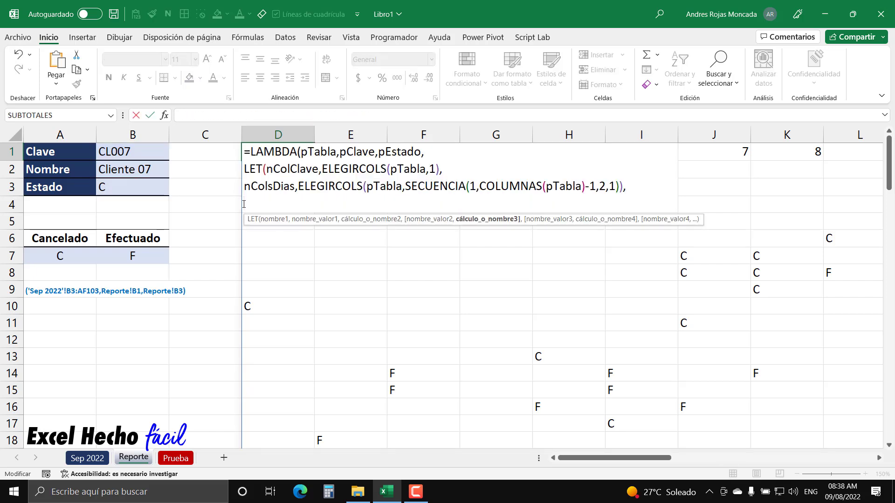
left_click_drag(664, 220, 447, 337)
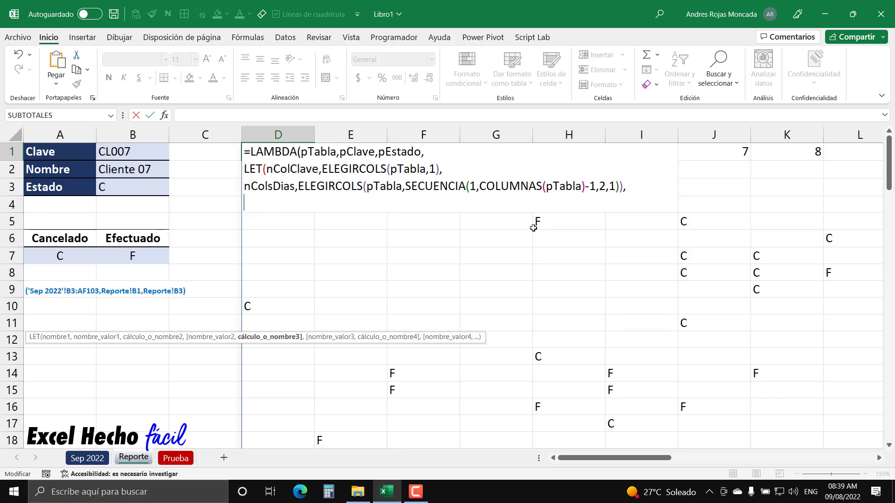
- Add a nCabecera variable to the LET formula in D1, defined as ELEGIRFILAS(nColsDias,1), and start a new line below it
type("n")
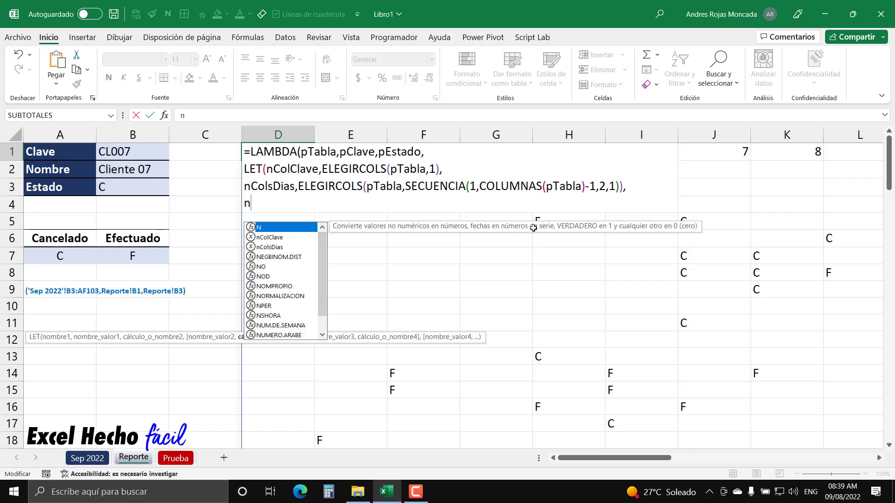
type("Cabe")
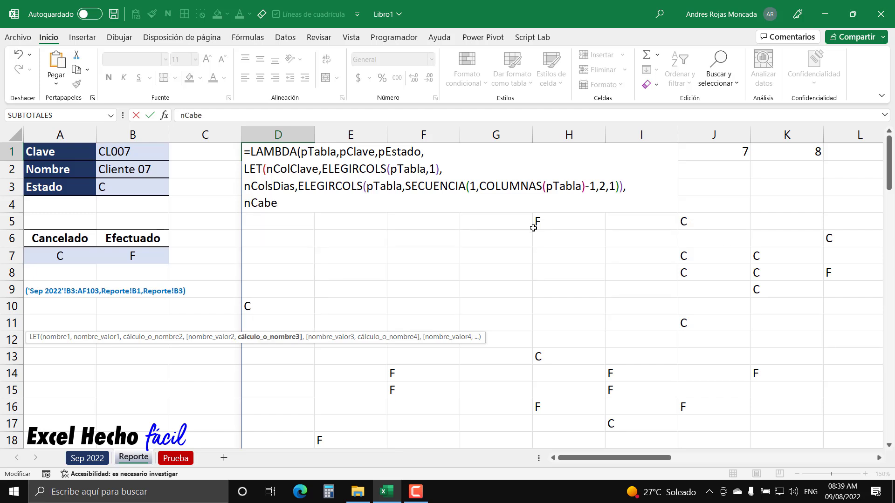
type("cera,")
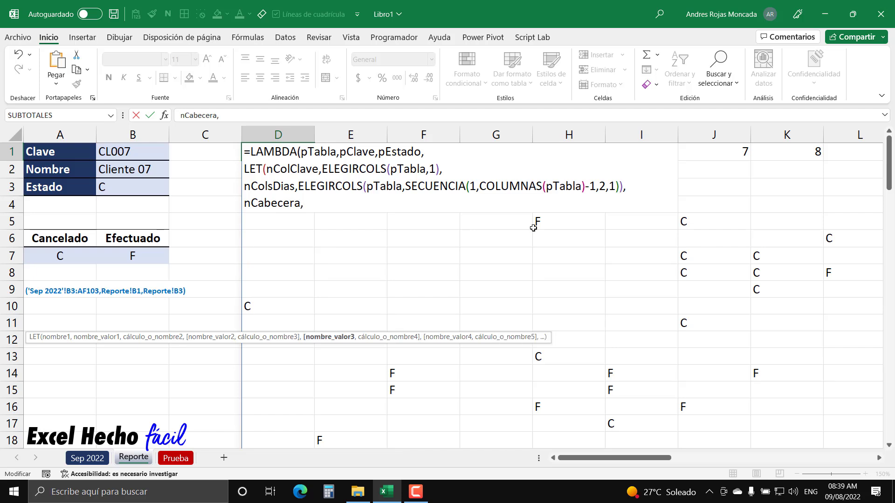
type("ele")
key("Down")
key("Tab")
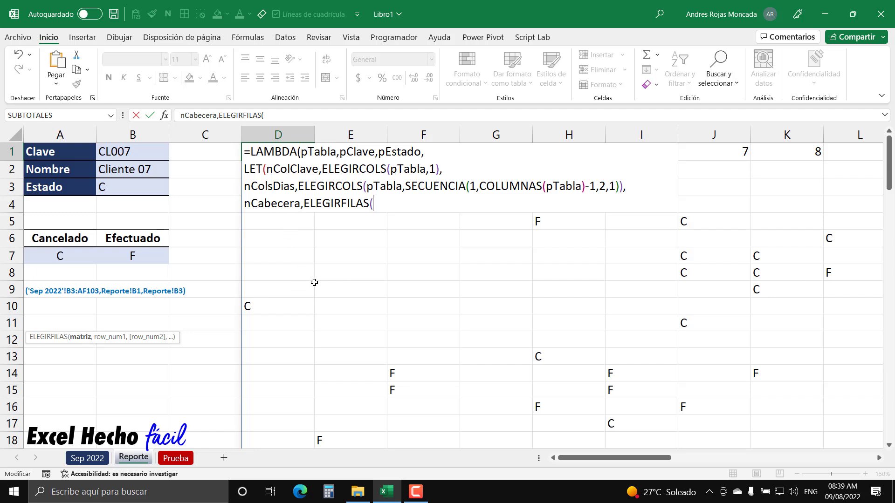
type("ncol")
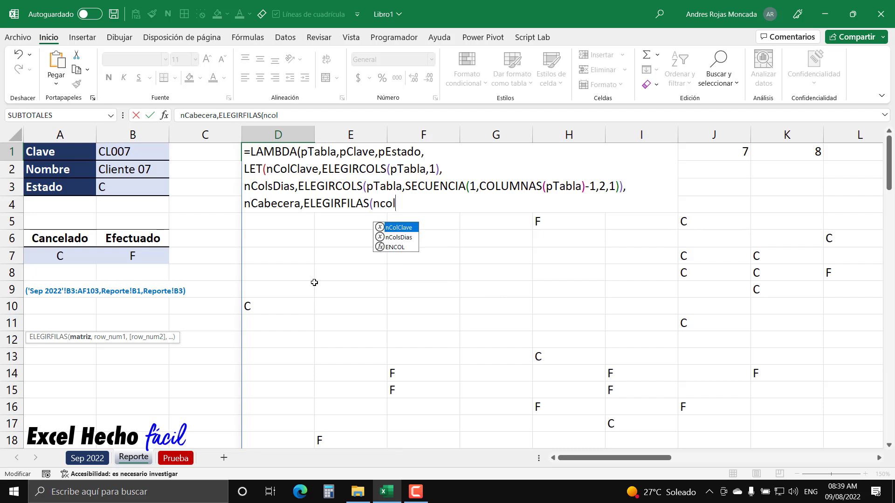
key("Tab")
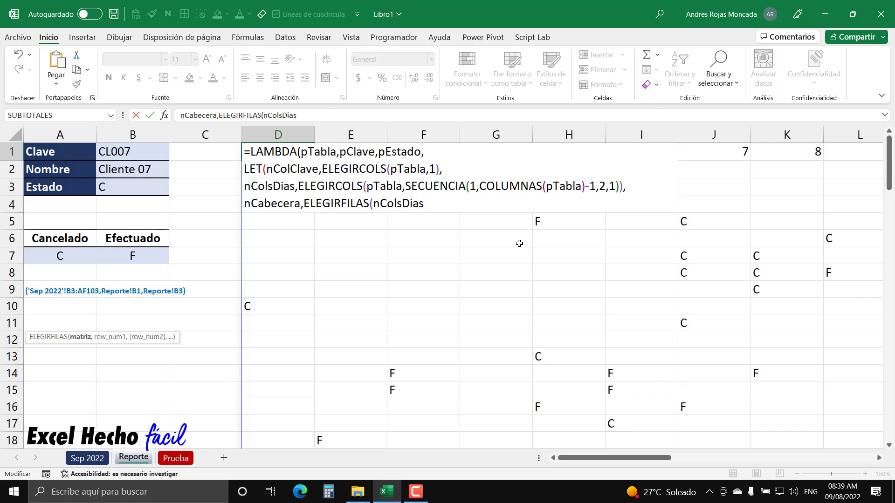
type(",")
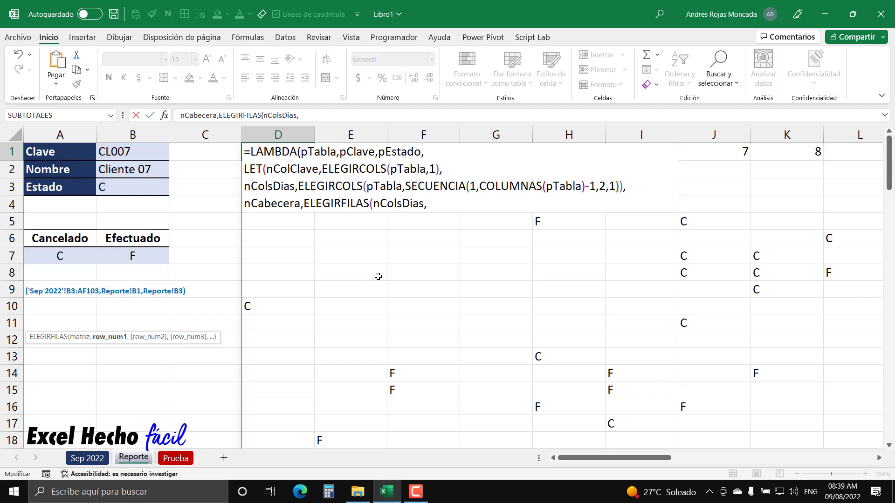
type("1),")
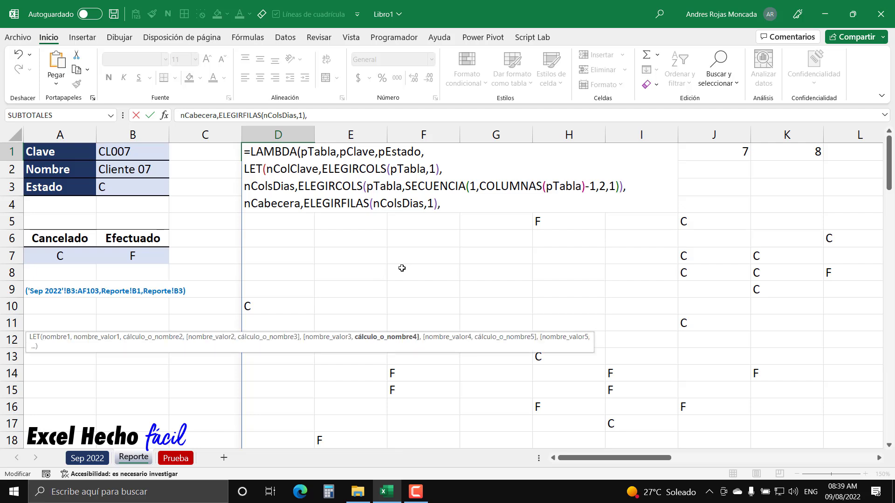
key("alt+Return")
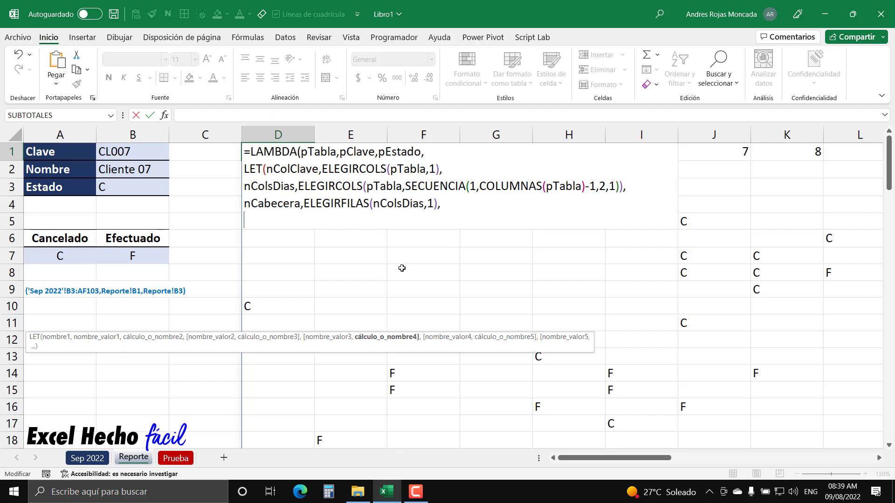
- Test the formula by returning nCabecera, closing LET and LAMBDA, and calling it with ('Sep 2022'!B3:AF103,Reporte!B1,Reporte!B3)
type("ncabe")
key("Tab")
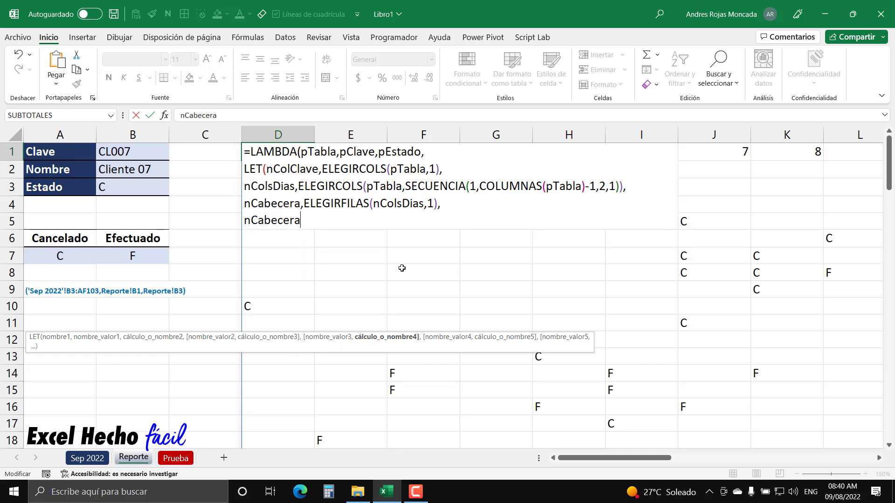
type(")")
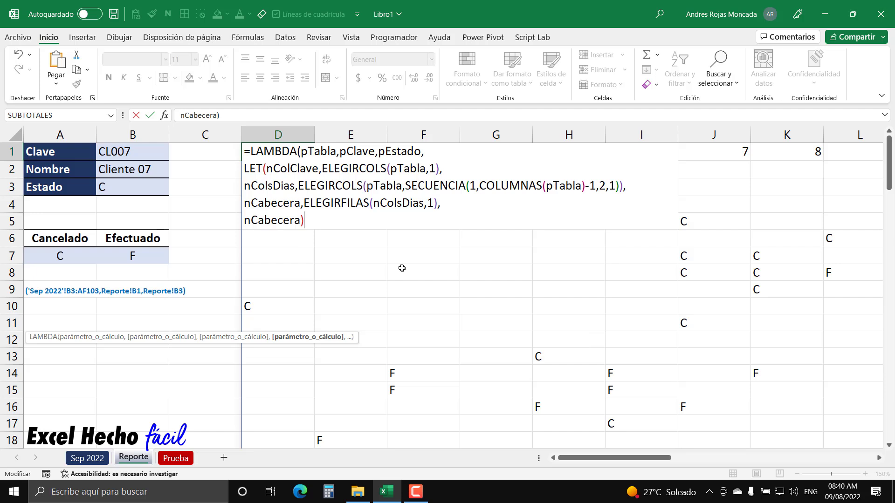
type(")")
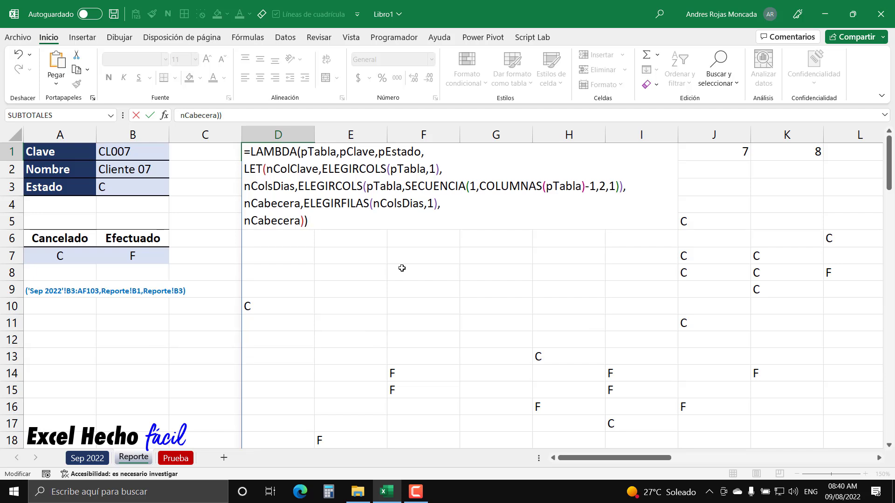
type("('Sep 2022'!B3:AF103,Reporte!B1,Reporte!B3)")
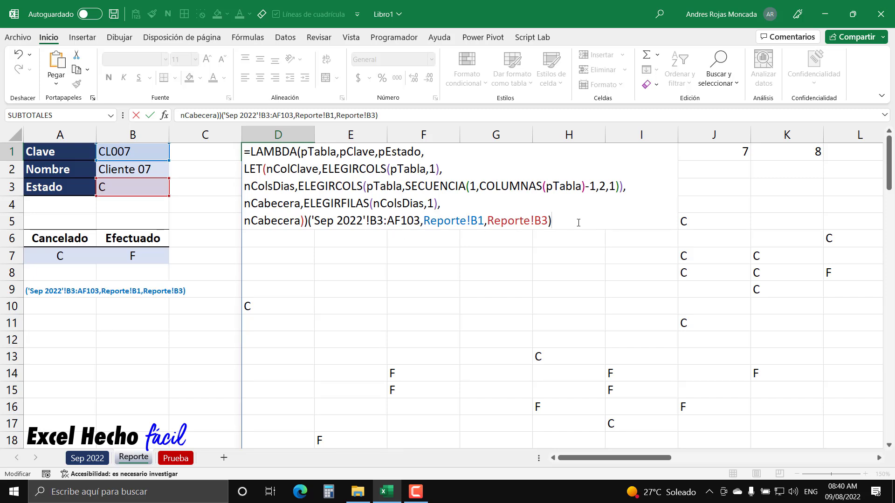
key("Return")
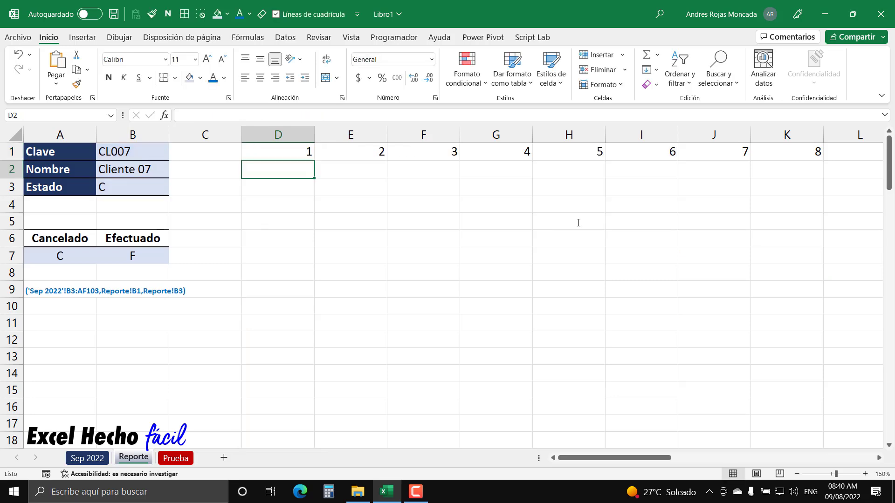
- Check the header row spilled from D1 and remove the final nCabecera line with its test arguments from the formula
left_click(271, 155)
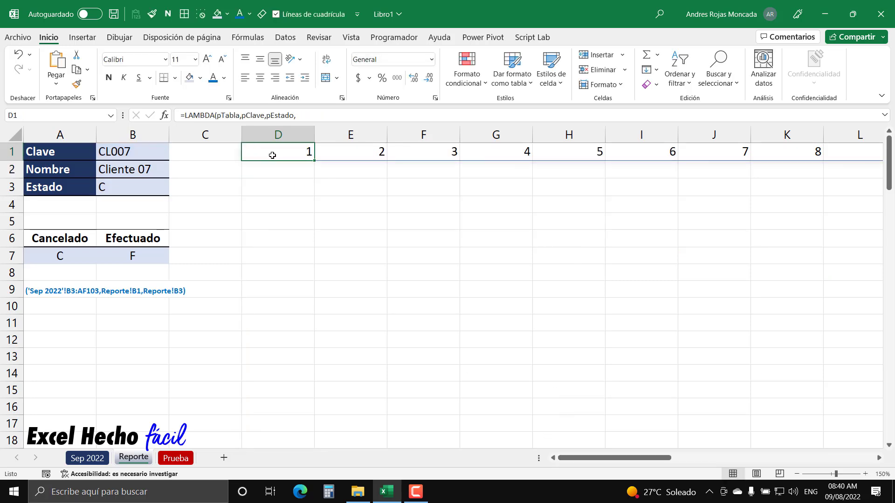
left_click_drag(617, 459, 837, 464)
left_click(879, 459)
left_click(879, 458)
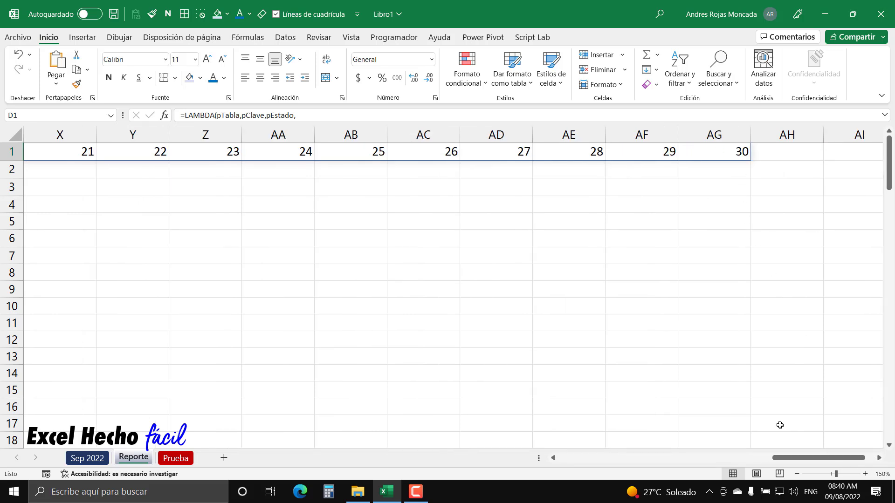
left_click_drag(792, 459, 555, 460)
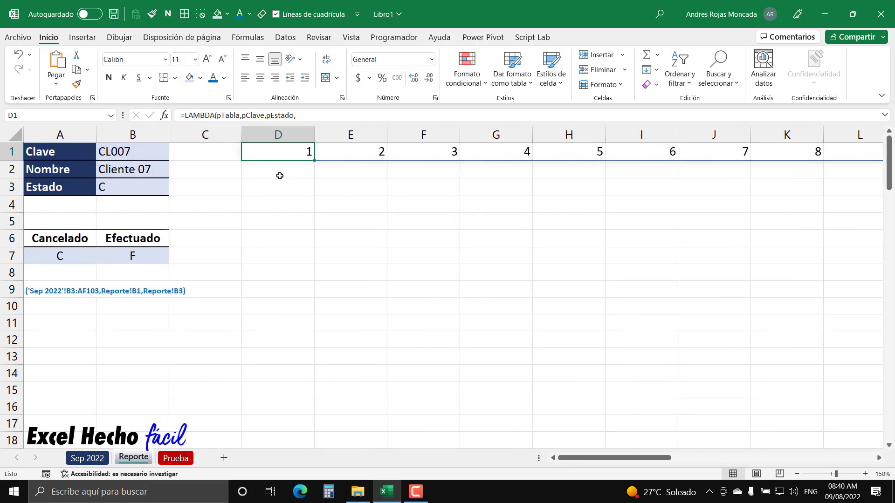
key("F2")
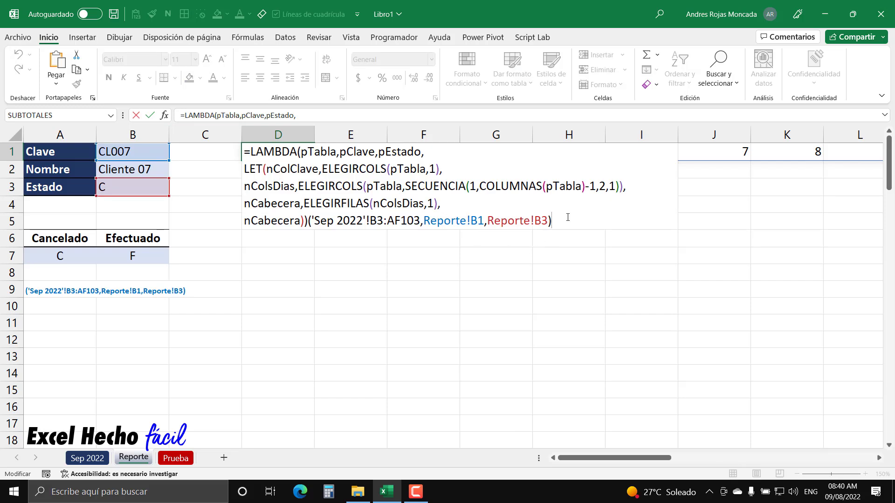
left_click_drag(553, 220, 244, 221)
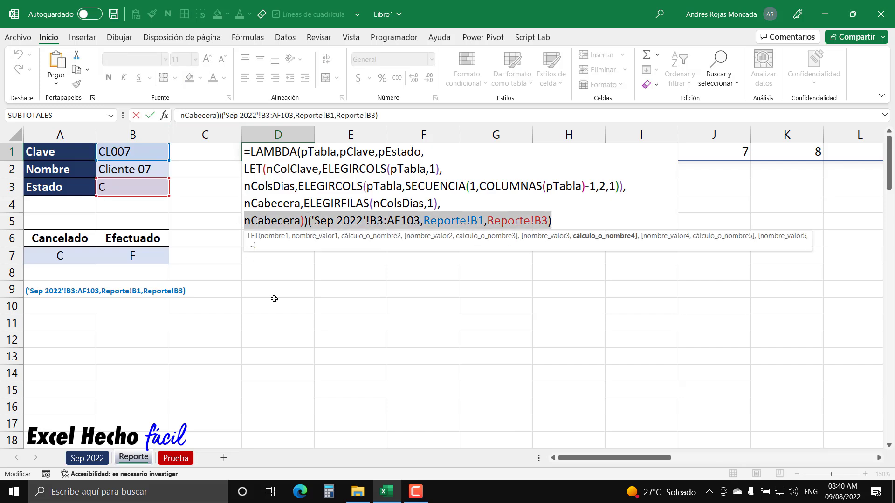
key("Delete")
left_click_drag(397, 244, 182, 349)
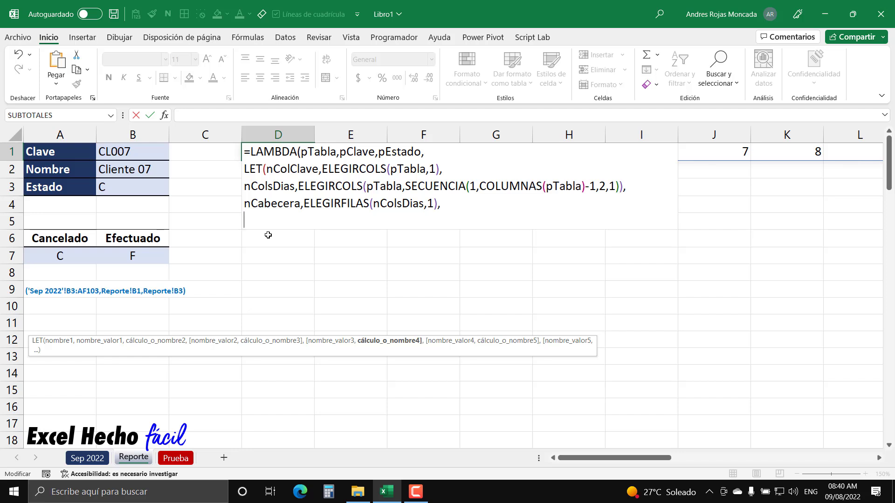
- Add a nFiltroCliente variable on the formula's last line and begin its value with the BUSCARX function
type("n")
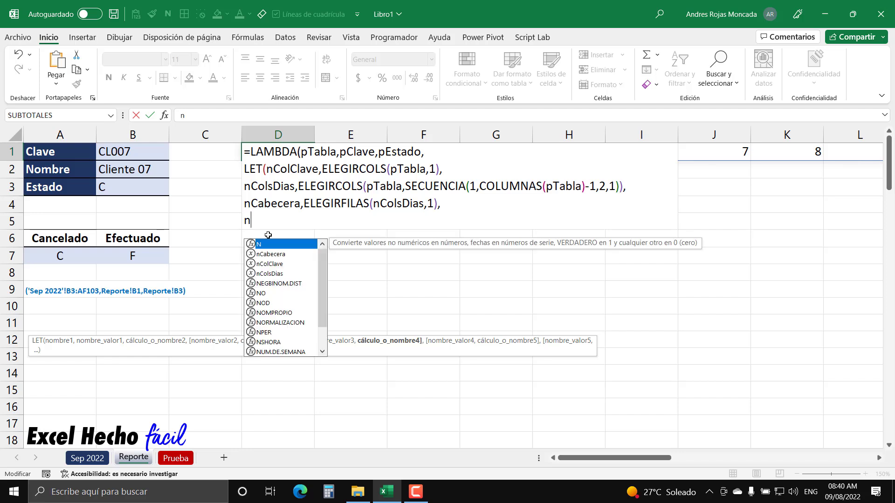
type("Filtro")
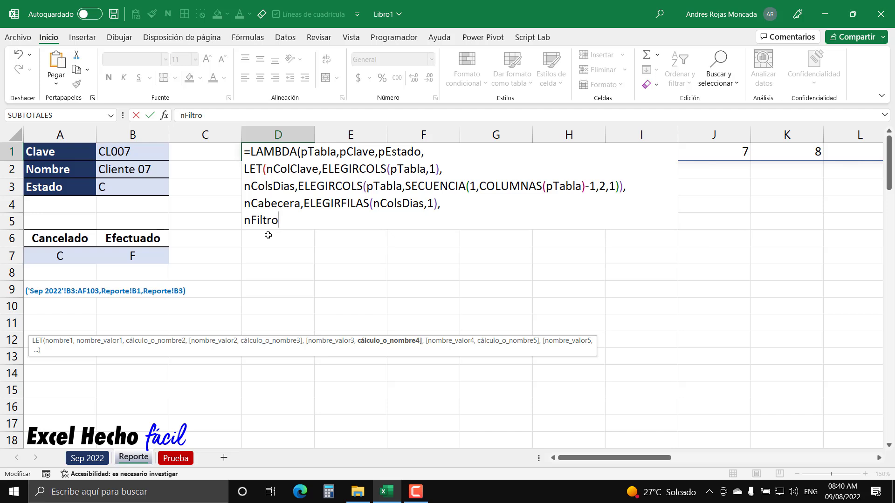
type("Cliente")
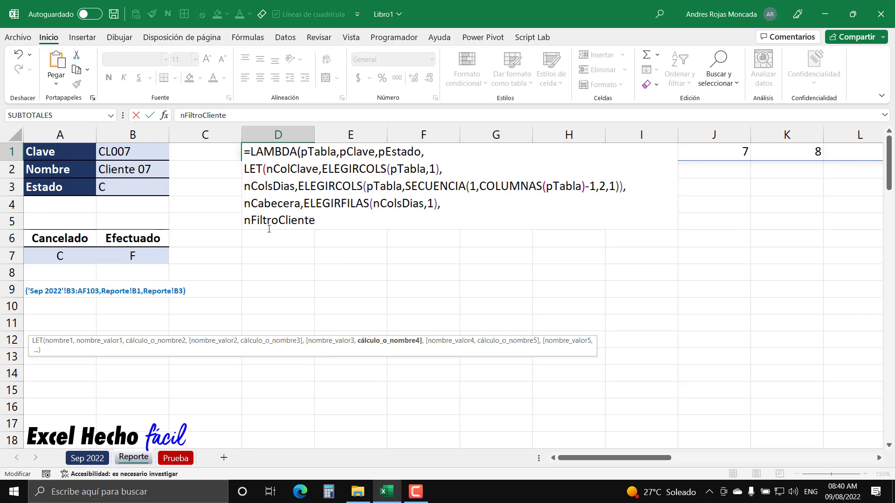
type(",")
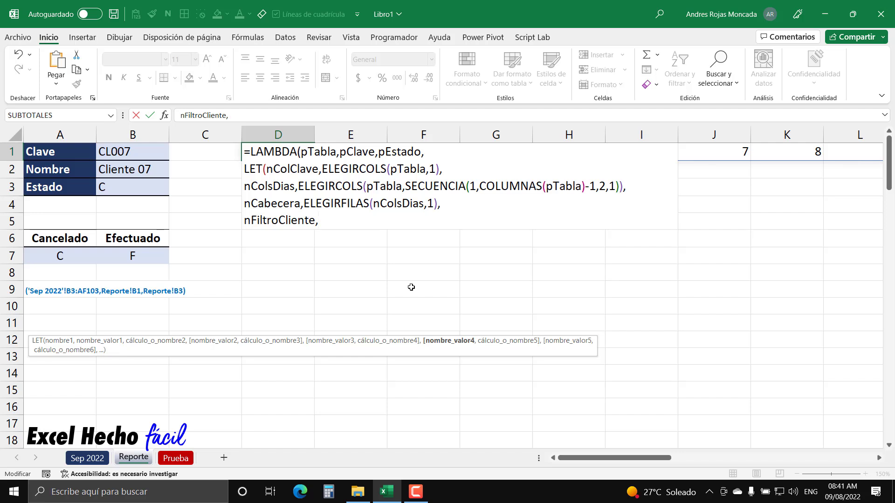
type("bu")
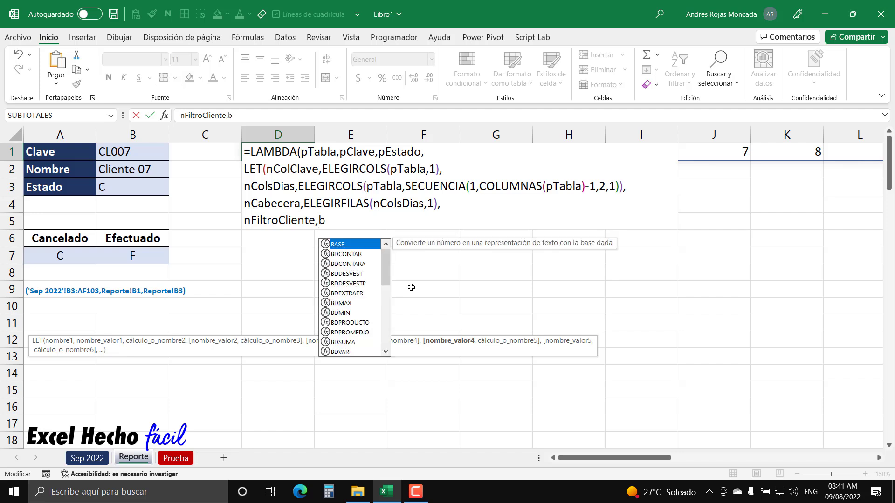
key("Down")
key("Down")
key("Down")
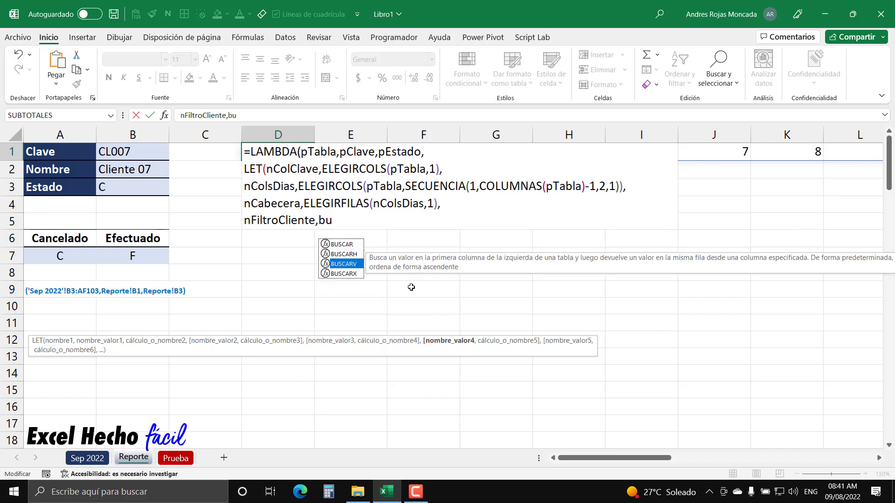
key("Tab")
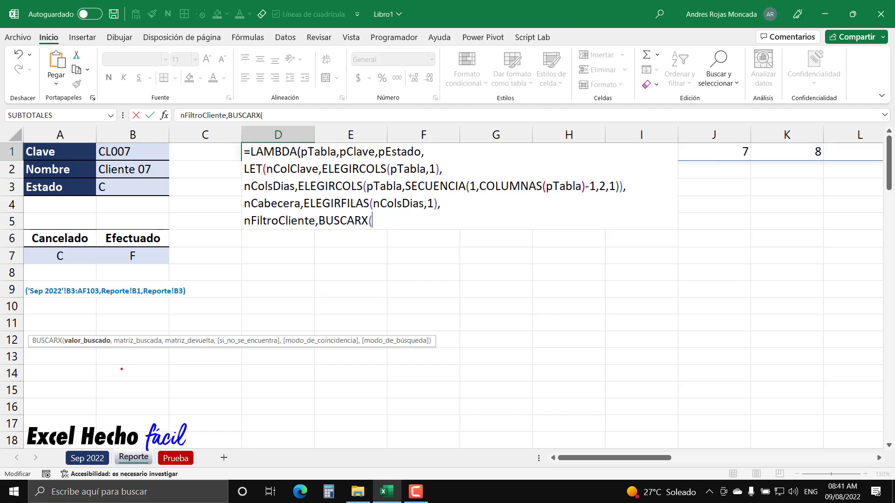
mouse_move(83, 335)
left_mouse_down()
mouse_move(379, 250)
mouse_move(388, 176)
mouse_move(360, 117)
mouse_move(355, 147)
mouse_move(310, 106)
mouse_move(149, 123)
mouse_move(135, 147)
left_mouse_up()
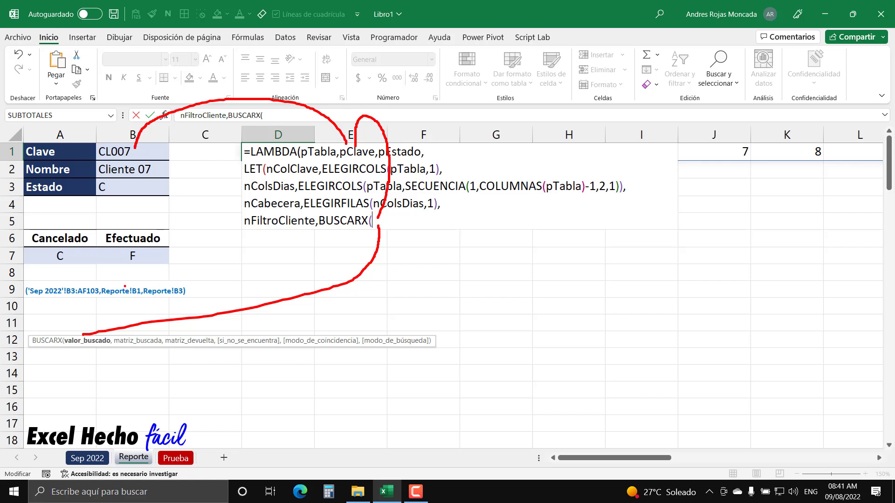
mouse_move(124, 286)
left_mouse_down()
mouse_move(215, 181)
mouse_move(158, 155)
left_mouse_up()
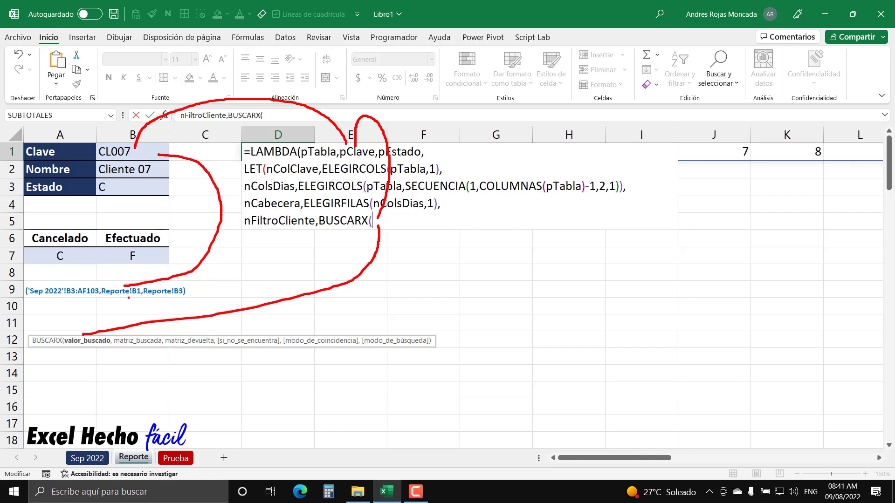
key("Escape")
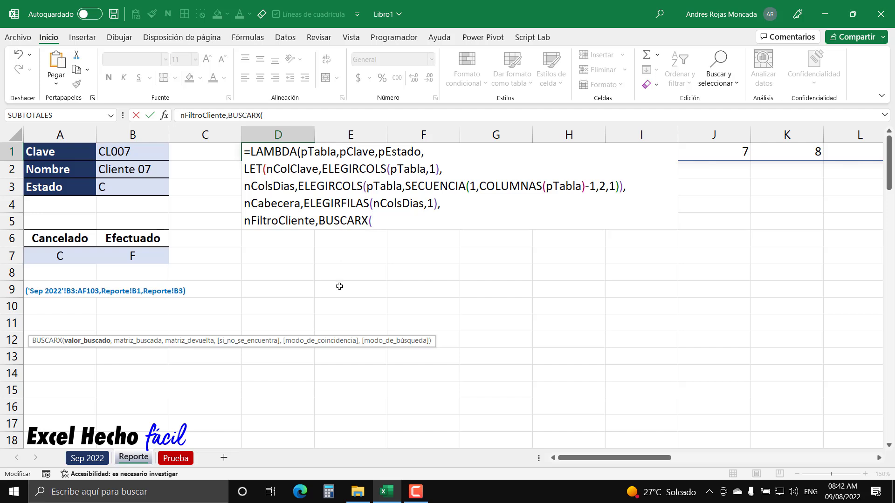
- Give the BUSCARX function pClave as its lookup value and nColClave as its lookup array
type("pClave")
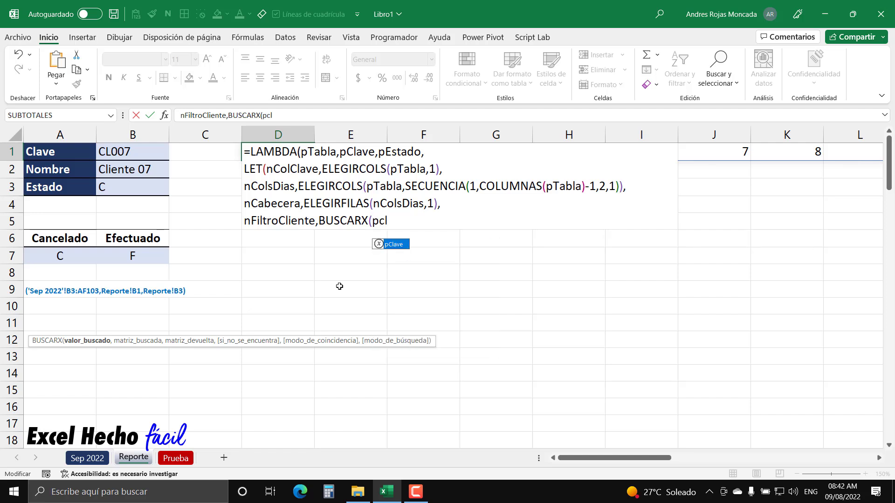
type(",")
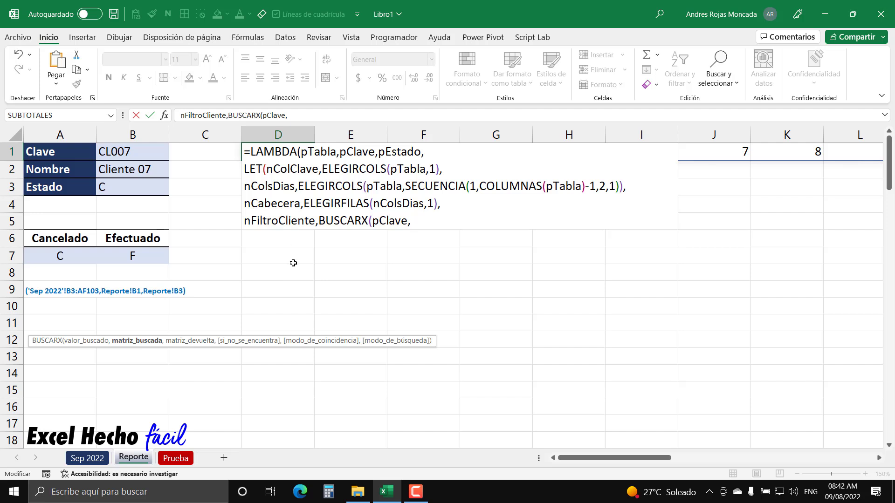
type("ncol")
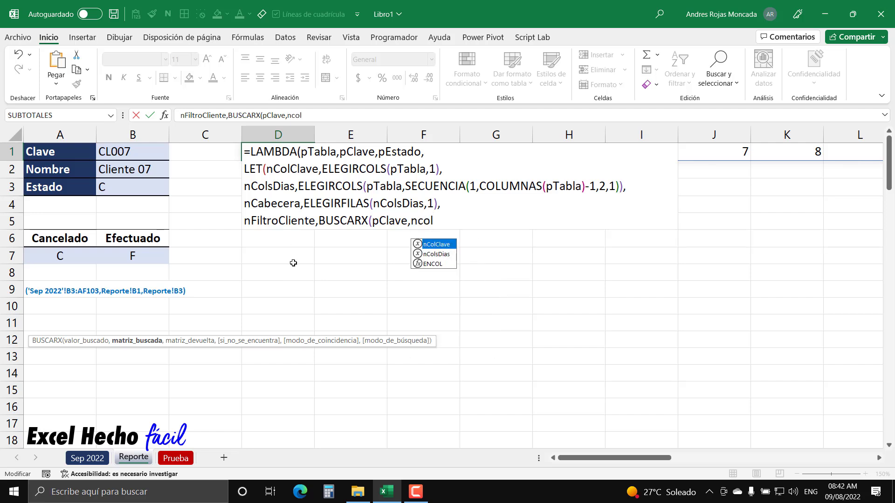
key("Tab")
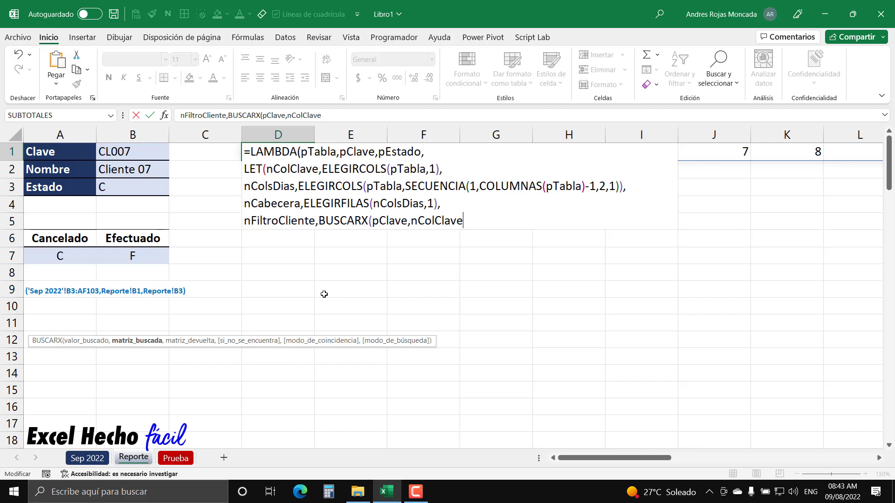
type(",")
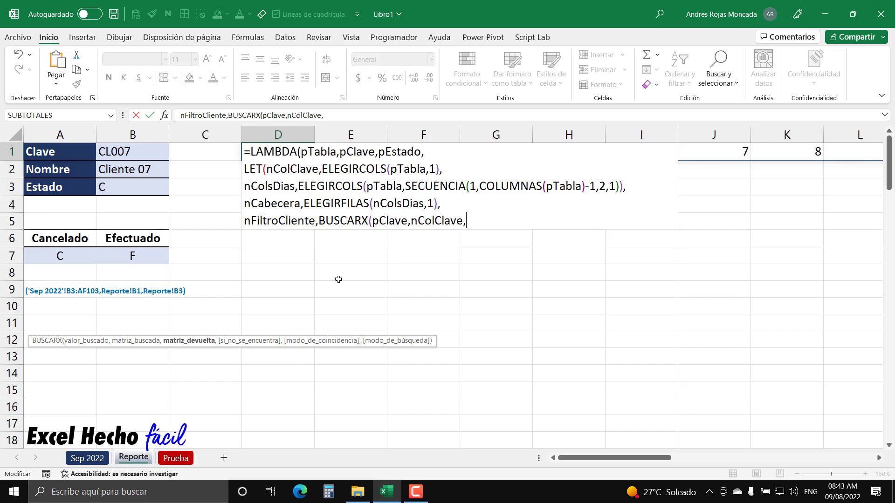
- Set nColsDias as BUSCARX's return array, close the function and start a new line below nFiltroCliente
type("c")
key("BackSpace")
type("ncol")
key("Down")
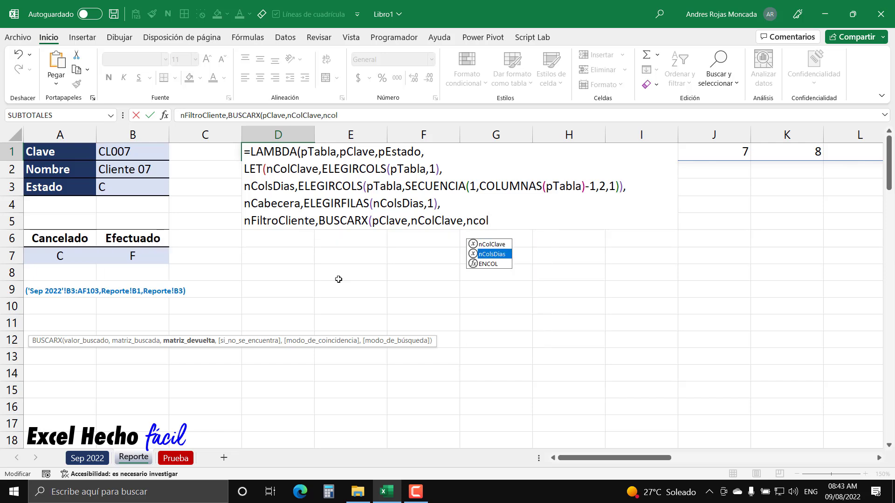
key("Tab")
type(")")
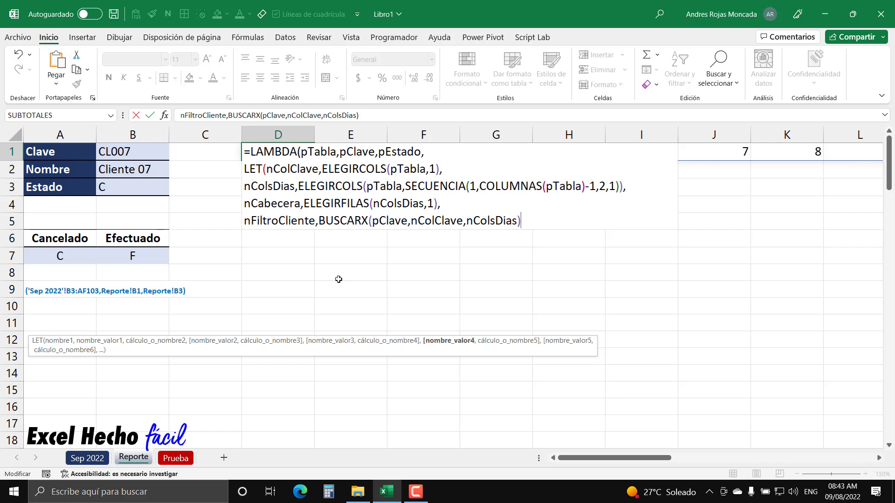
type(",")
key("alt+Return")
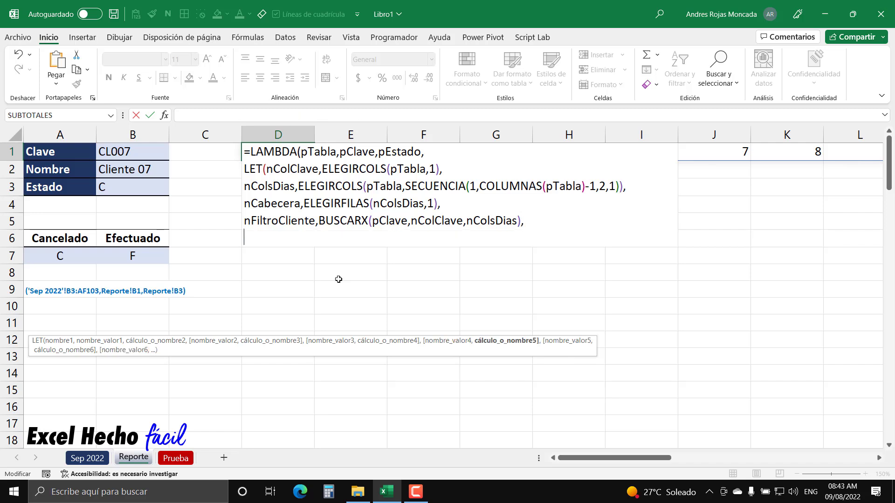
- Test the formula by returning nFiltroCliente, closing LET and LAMBDA, and calling it with ('Sep 2022'!B3:AF103,Reporte!B1,Reporte!B3)
type("nfil")
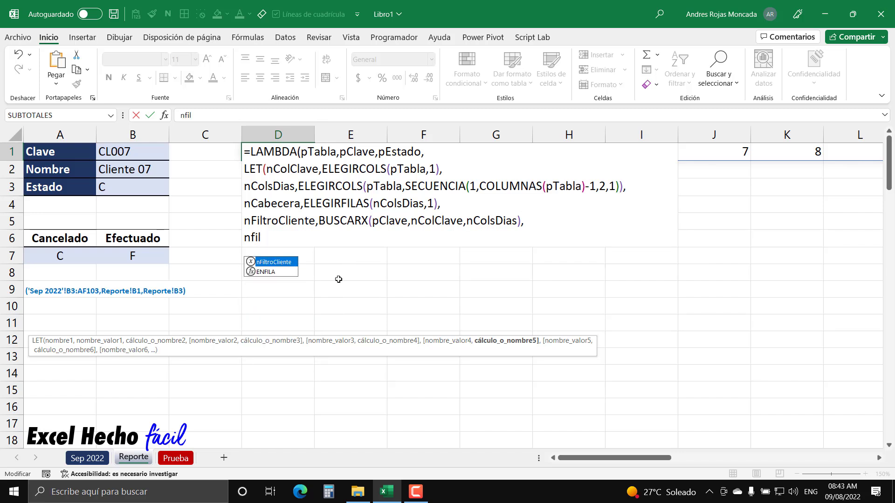
key("Tab")
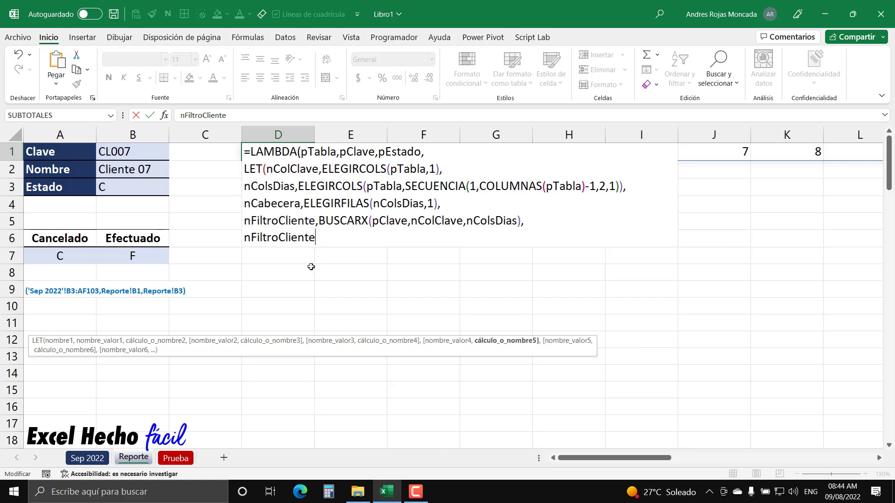
type("))")
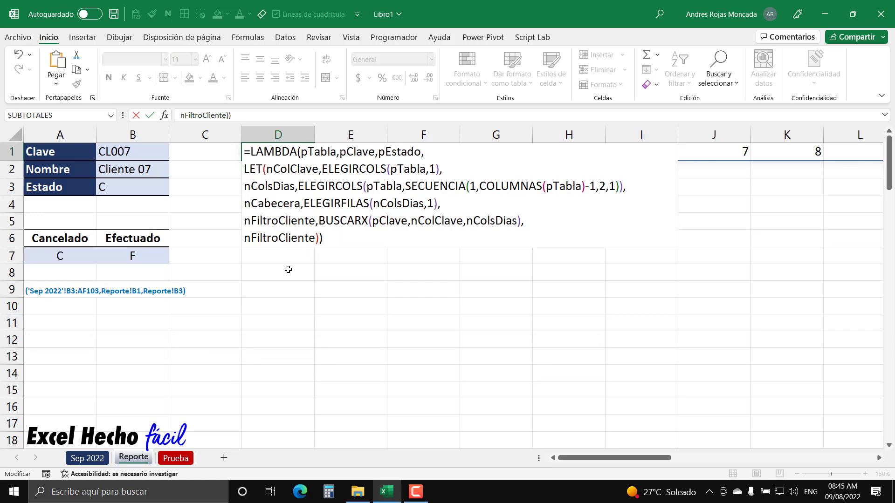
type("('Sep 2022'!B3:AF103,Reporte!B1,Reporte!B3)")
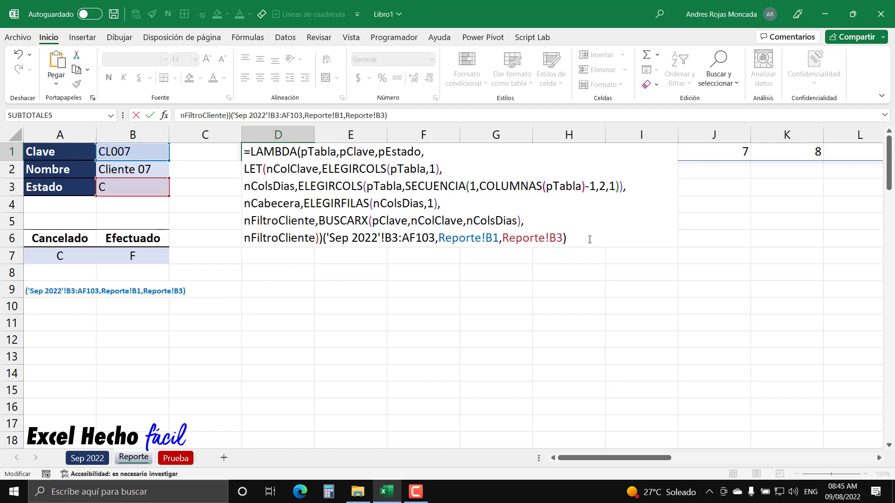
key("Return")
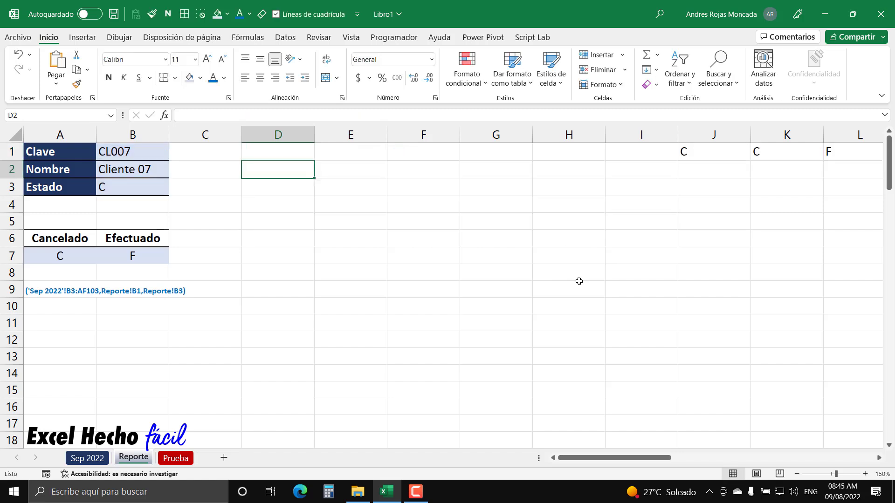
- Check the client's row spilled from D1 and remove the final nFiltroCliente line with its test arguments from the formula
left_click(303, 151)
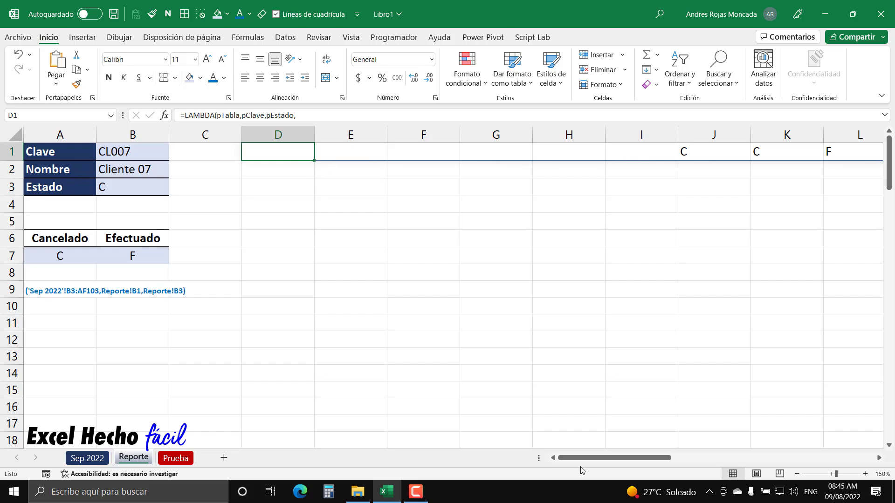
left_click_drag(582, 462, 865, 467)
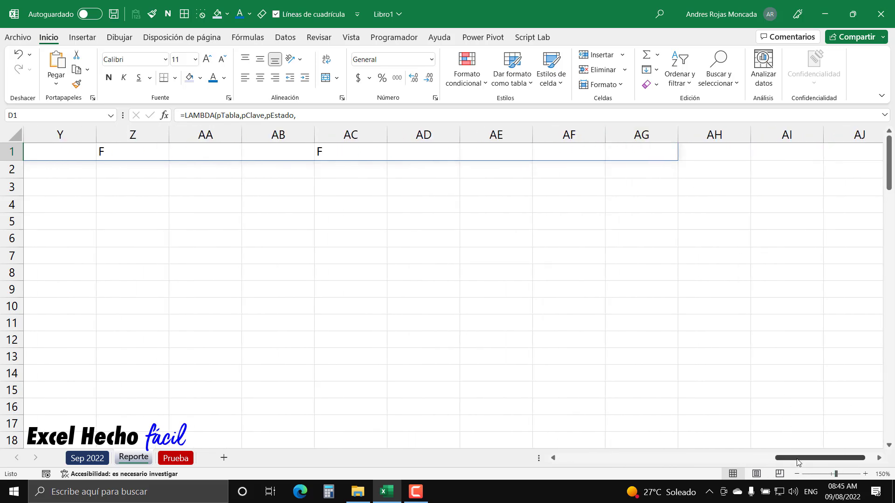
left_click_drag(798, 463, 791, 462)
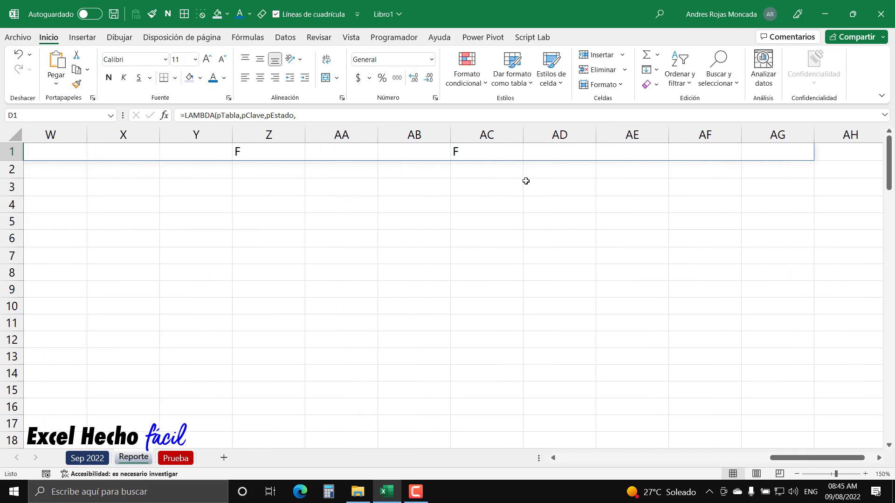
left_click_drag(788, 452, 574, 459)
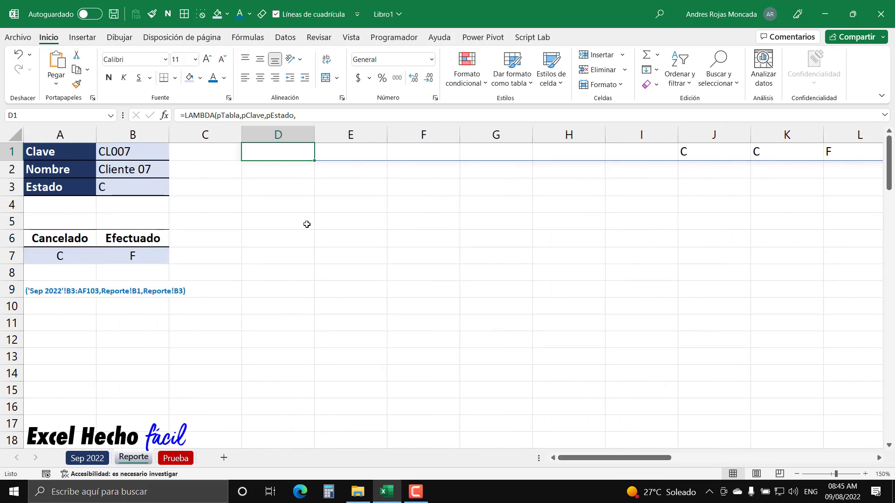
key("F2")
left_click_drag(580, 238, 244, 239)
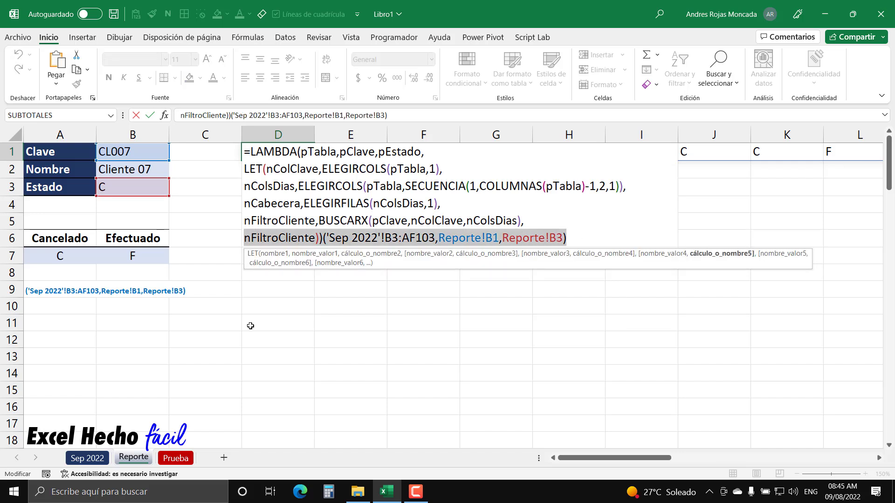
key("Delete")
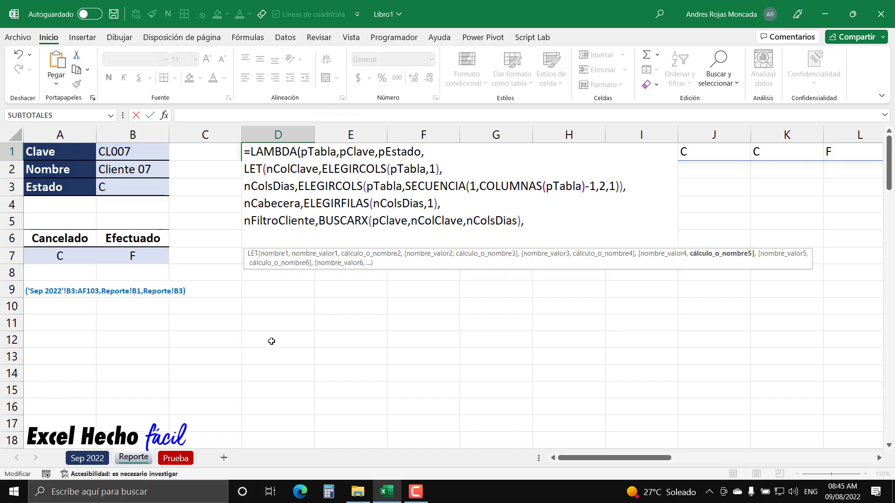
left_click_drag(403, 264, 188, 351)
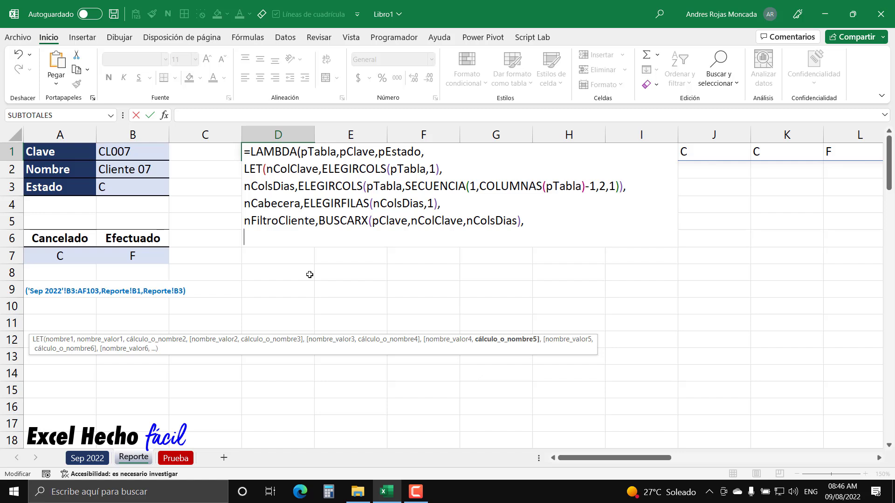
- Add an nCombinar variable on the formula's last line and begin its value with the APILARV function
type("n")
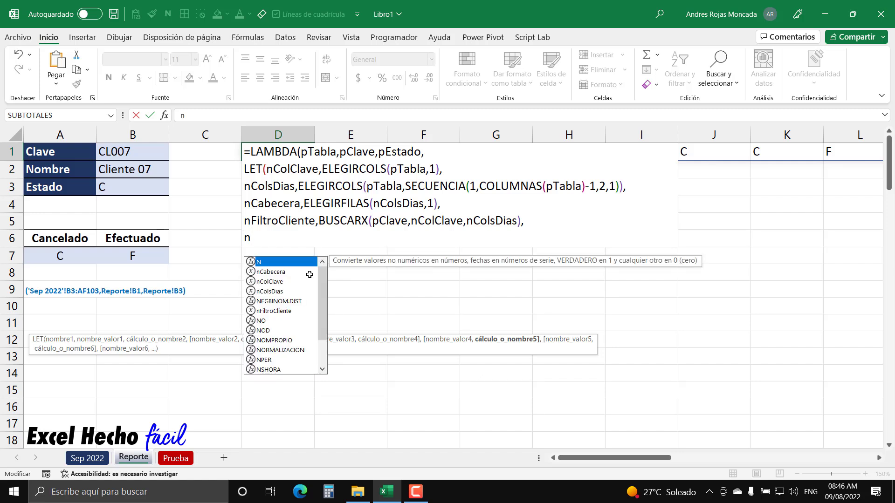
type("Combinar")
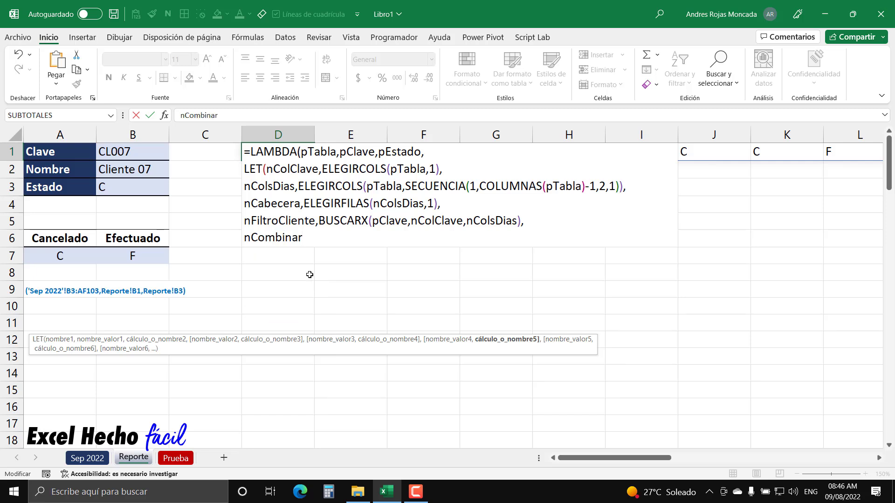
type(",")
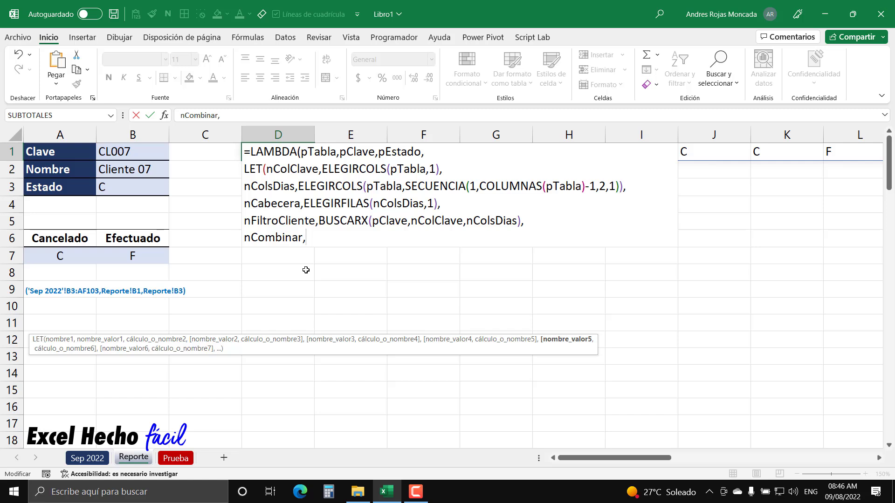
type("apil")
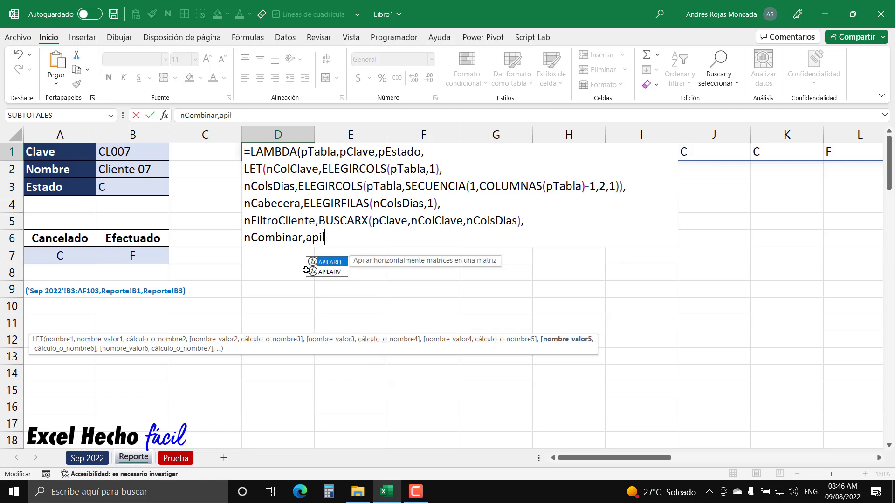
key("Down")
key("Tab")
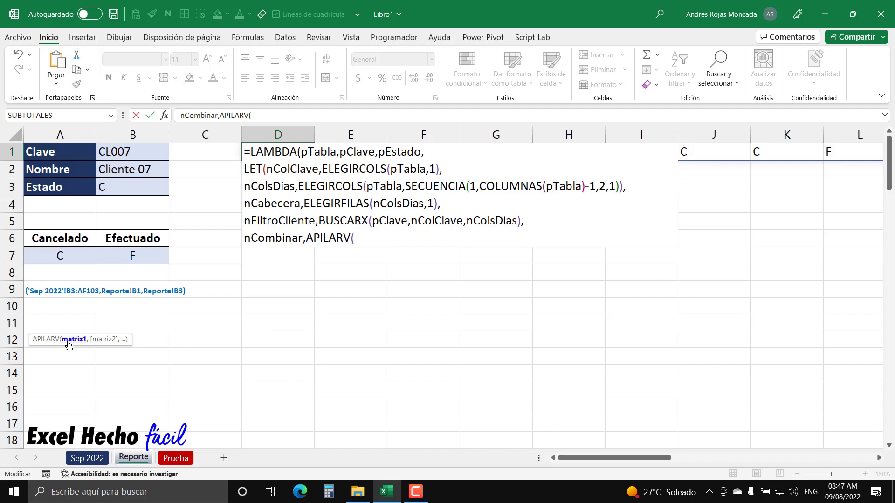
type(",,,,,,,,")
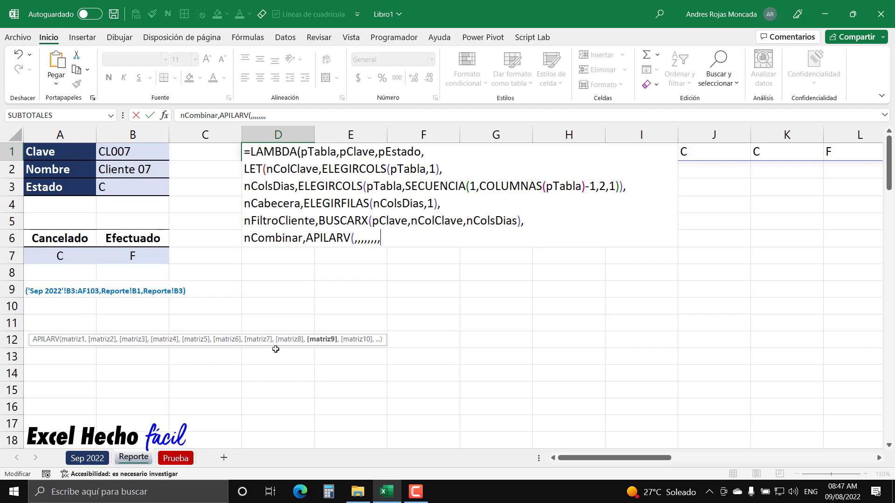
key("BackSpace")
key("BackSpace")
key("BackSpace")
key("BackSpace")
key("BackSpace")
key("BackSpace")
key("BackSpace")
key("BackSpace")
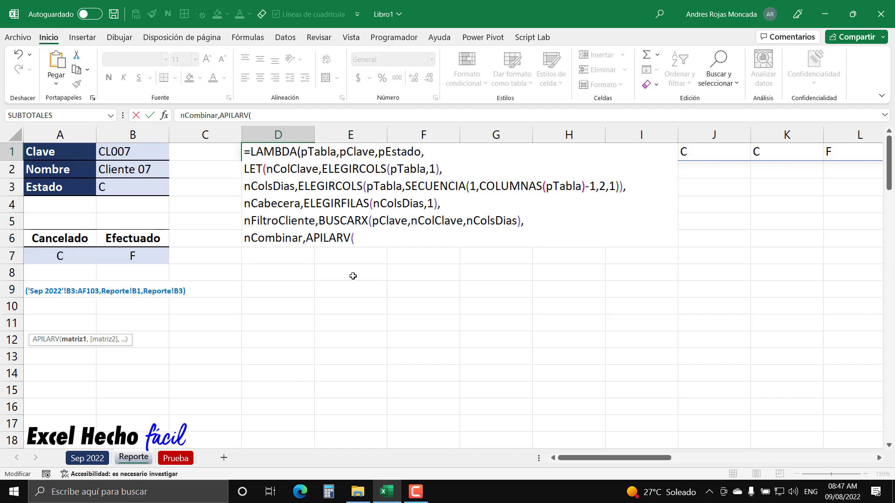
- Complete APILARV with nCabecera and nFiltroCliente as the stacked arrays, and start a new line below it
type("nCabecera")
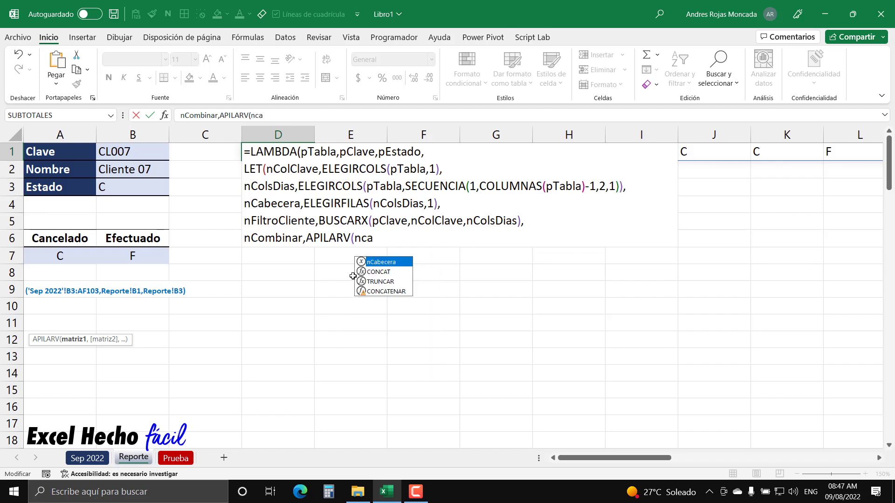
type(",")
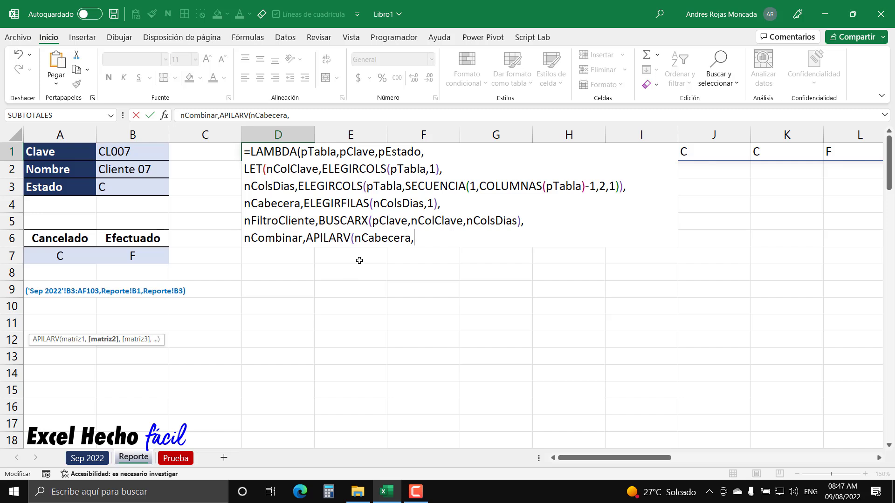
type("nfil")
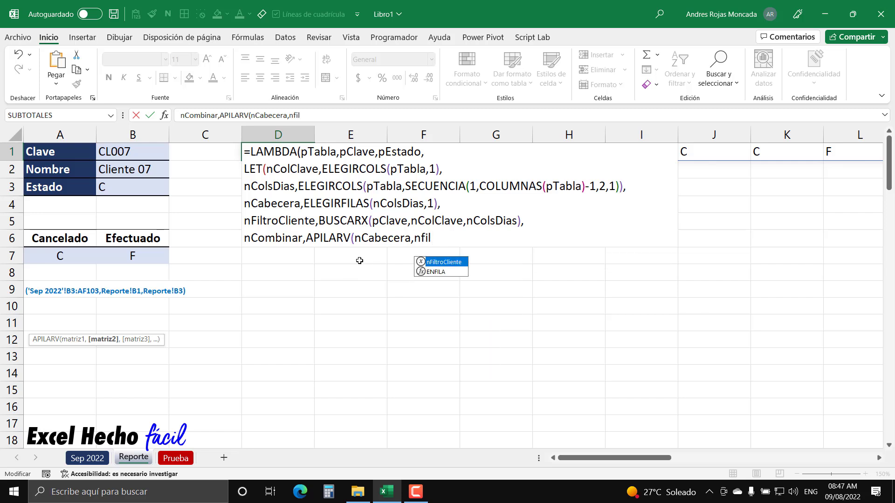
key("Tab")
type("),")
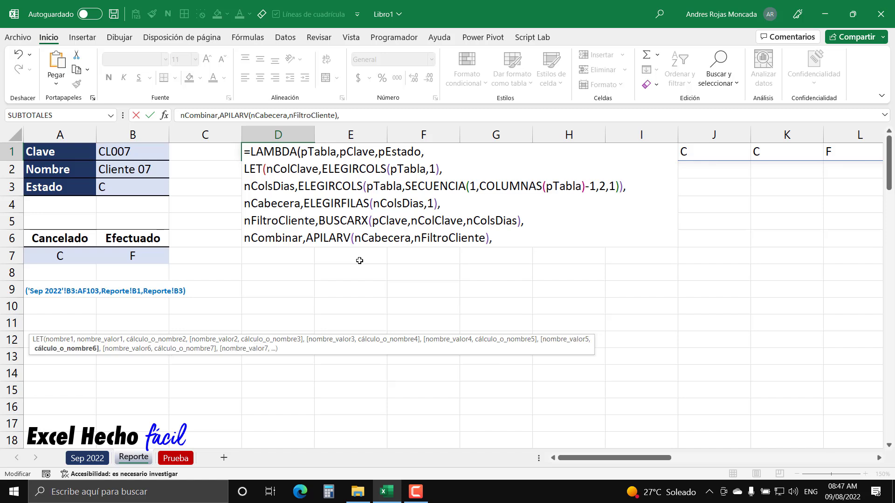
key("alt+Return")
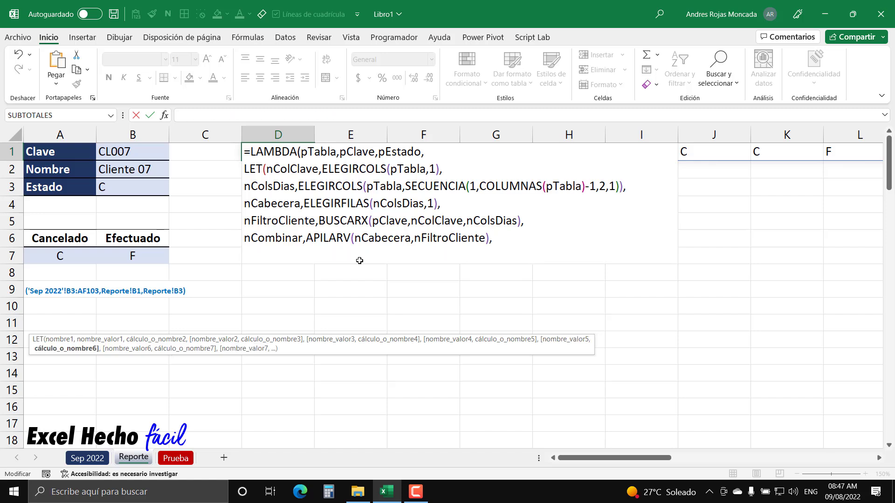
- Test the formula by returning nCombinar, closing LET and LAMBDA, and calling it with ('Sep 2022'!B3:AF103,Reporte!B1,Reporte!B3)
type("nco")
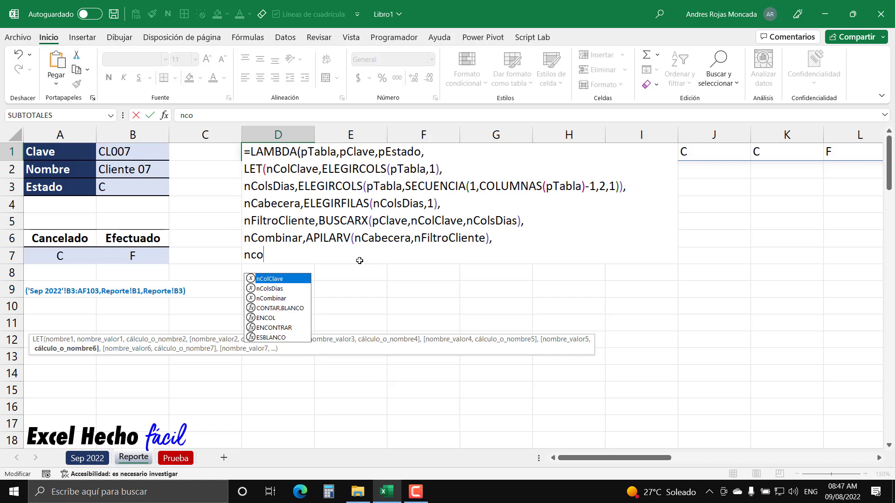
key("Down")
key("Down")
key("Down")
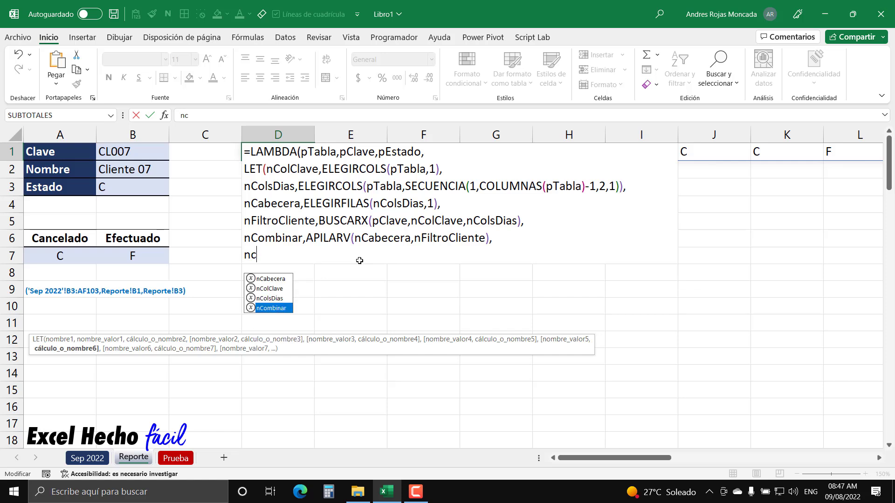
key("Tab")
type("))")
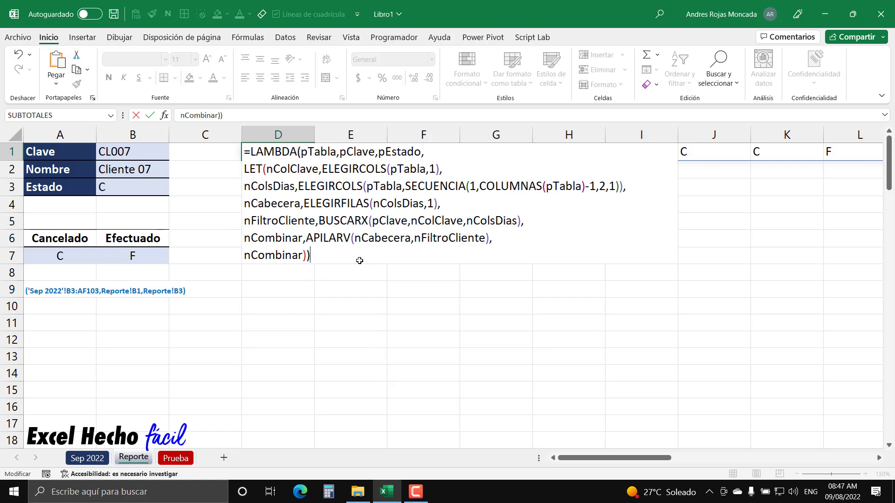
type("('Sep 2022'!B3:AF103,Reporte!B1,Reporte!B3)")
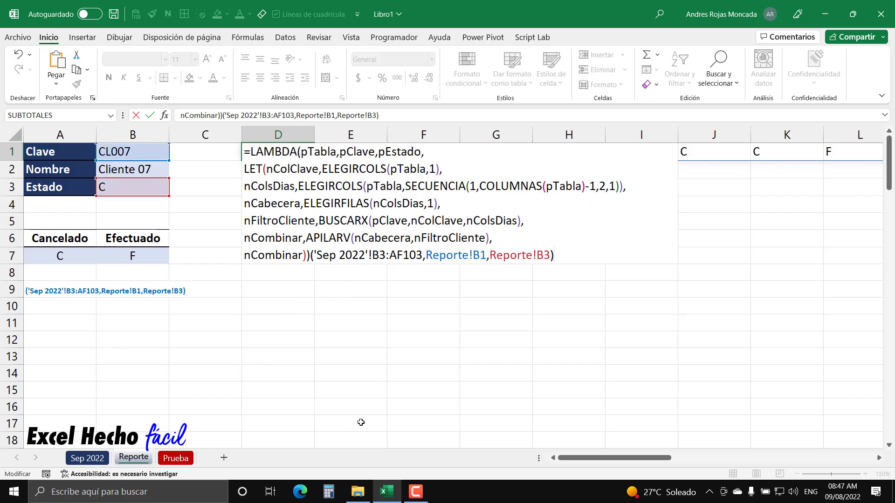
key("Return")
- Examine the spilled day headers and the client's status row from D1 across to the last day in column AG
left_click(296, 155)
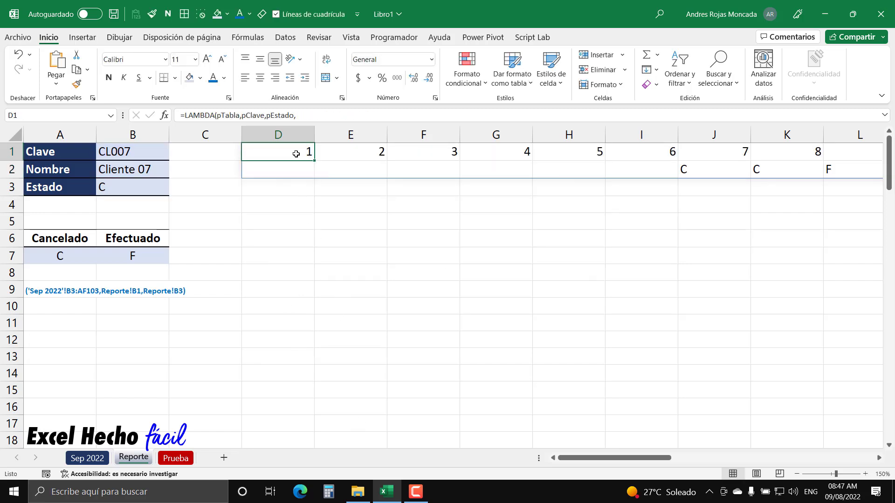
left_click_drag(306, 154, 643, 152)
left_click_drag(657, 459, 886, 469)
left_click(879, 458)
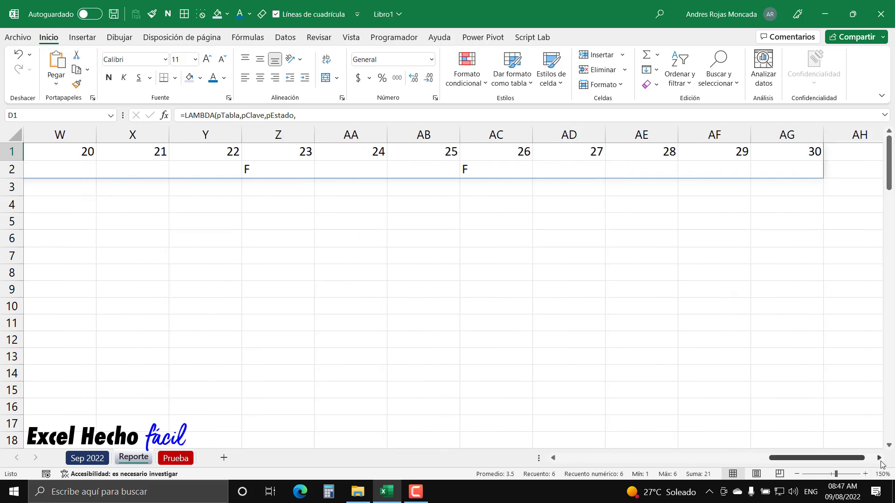
left_click(735, 155)
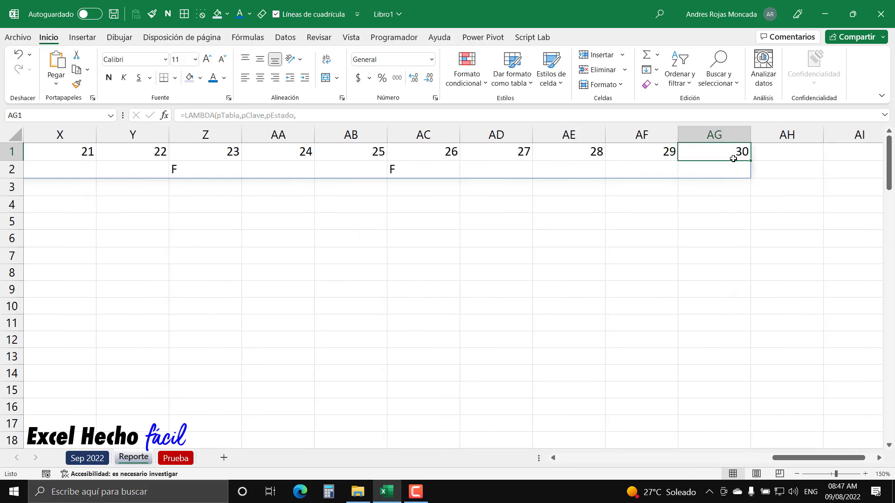
left_click(368, 171)
left_click(415, 173)
left_click_drag(822, 460, 606, 473)
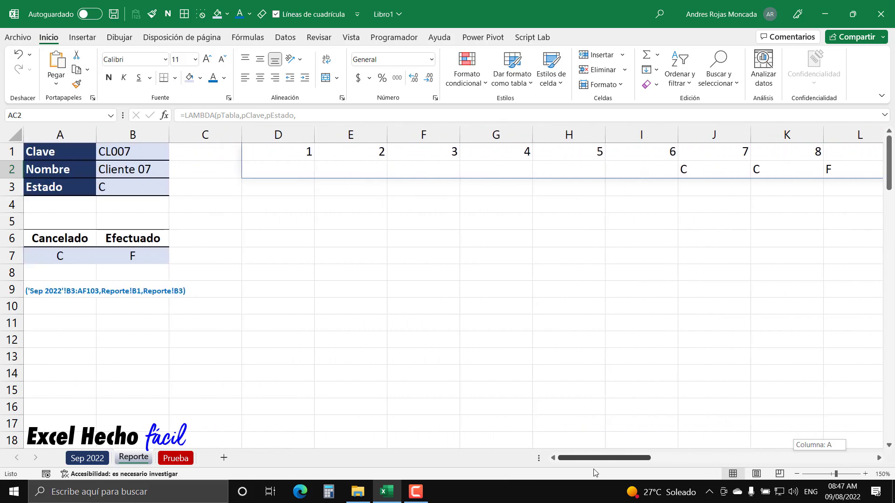
- Cut the final nCombinar line with its closing parentheses and test arguments from the formula in D1
left_click(275, 152)
key("F2")
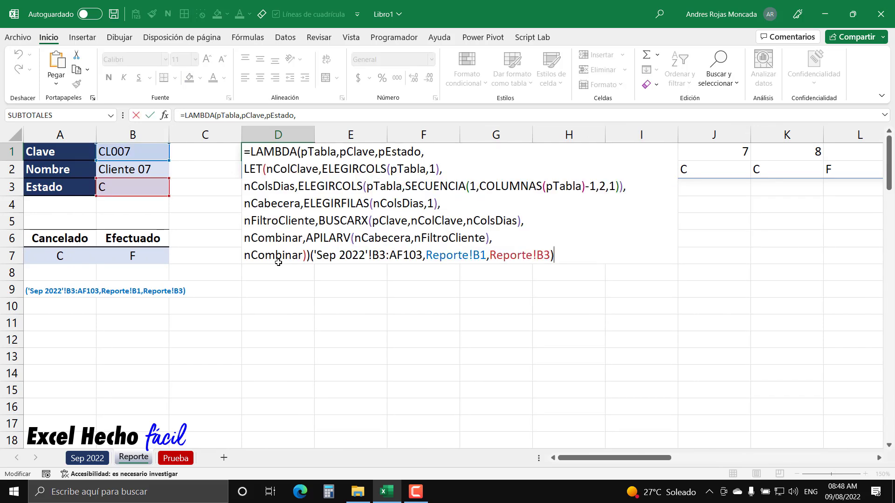
left_click_drag(555, 255, 244, 256)
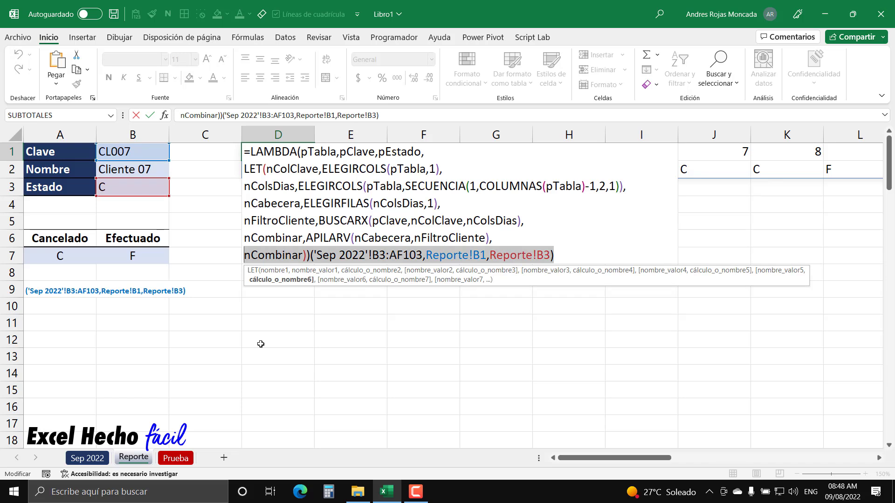
key("ctrl+x")
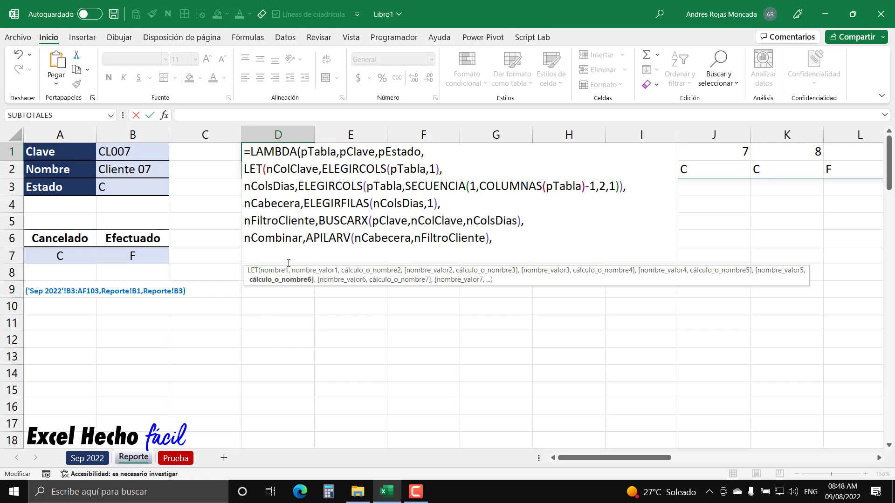
- Add an nFiltrar variable on the formula's last line, using the FILTRAR function with nCombinar as its array
left_click_drag(515, 281, 305, 366)
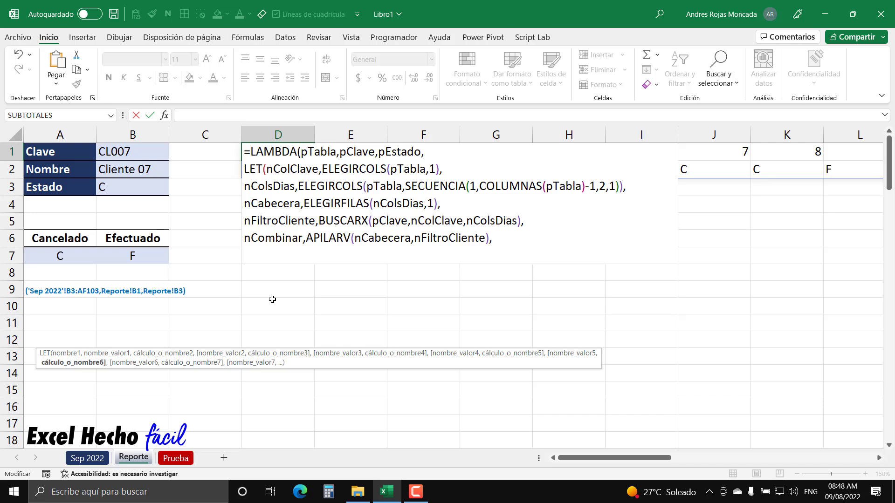
type("nFi")
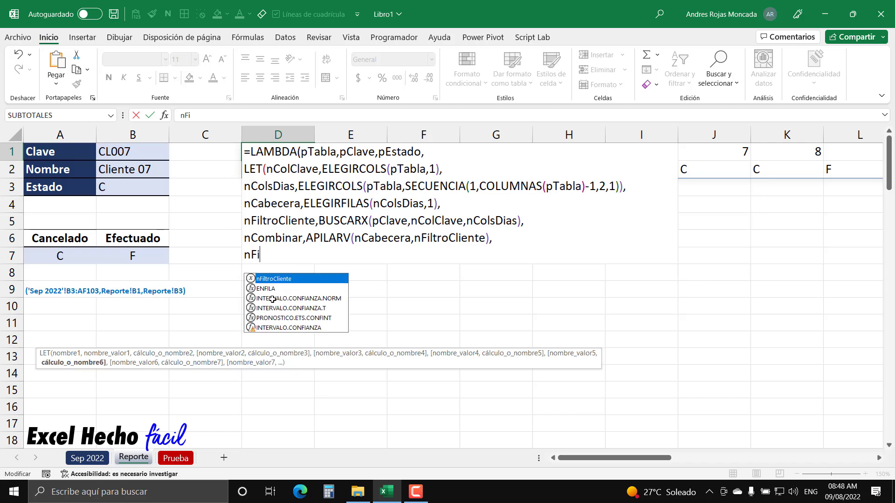
type("ltrar,")
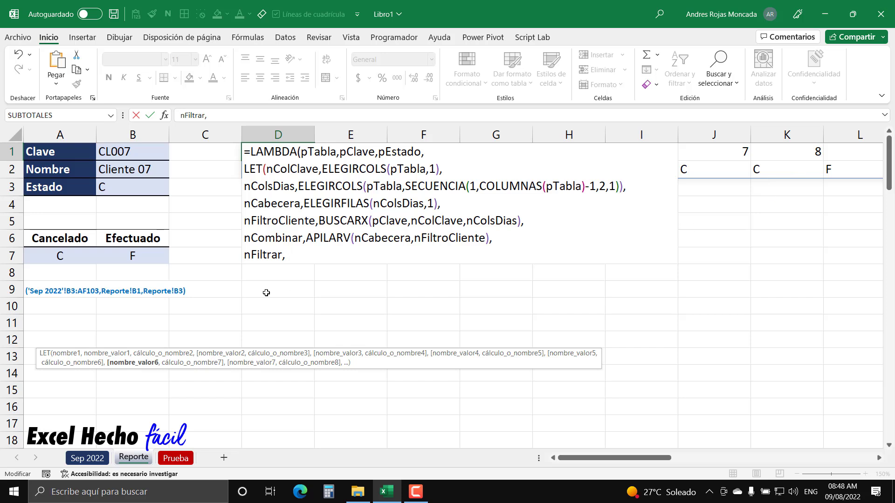
type("filtr")
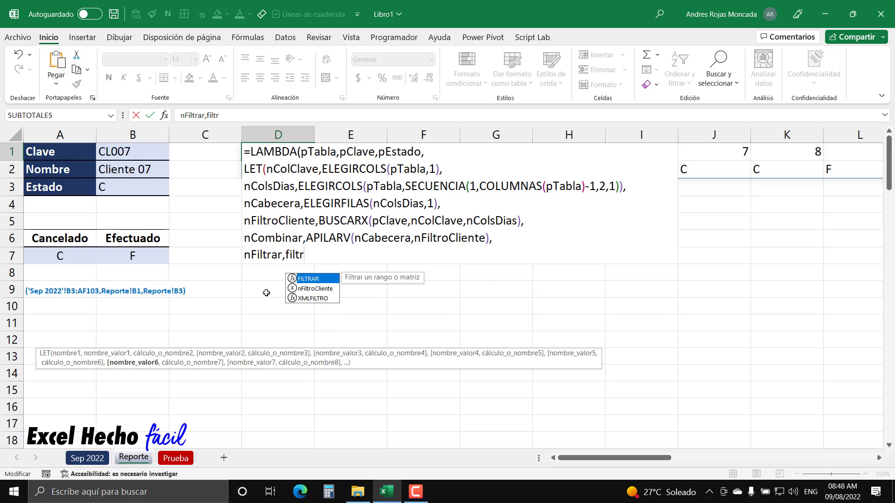
key("Tab")
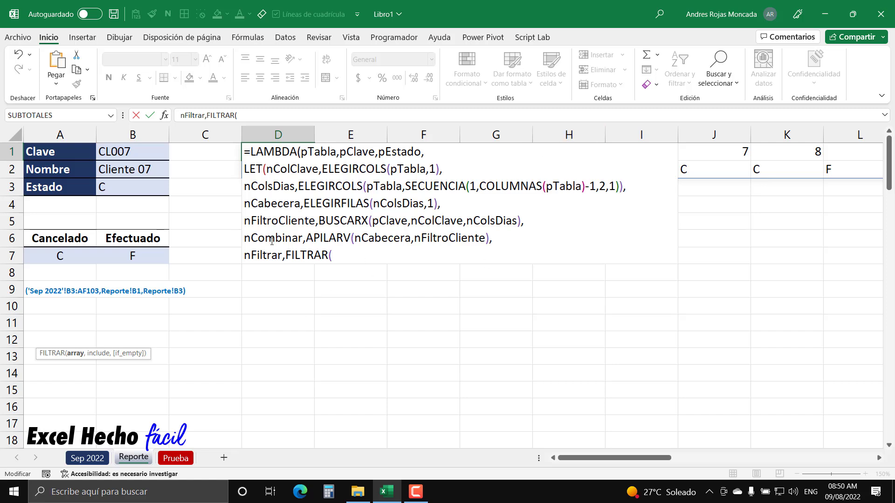
type("ncom")
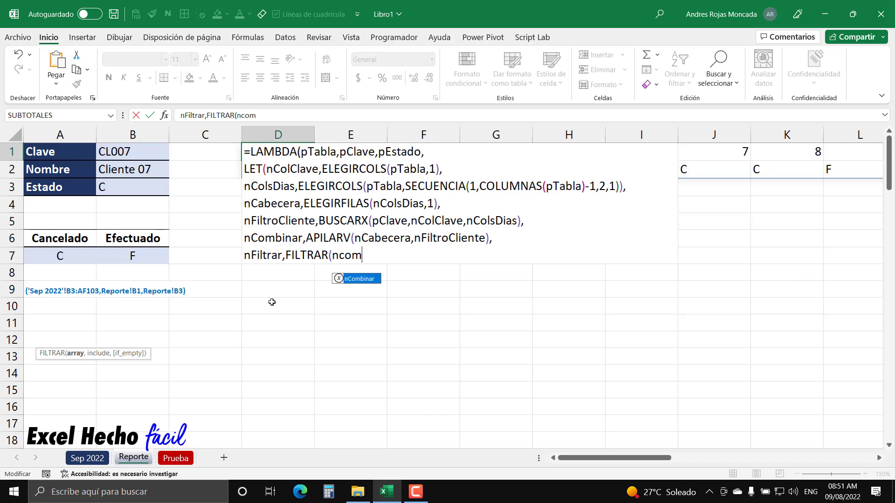
key("Tab")
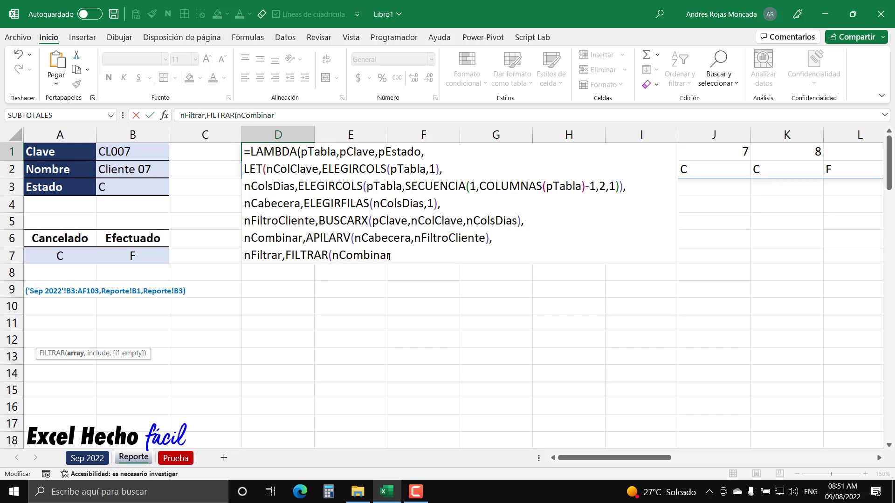
- Set FILTRAR's include condition to nFiltroCliente=pEstado, close the function and start a new line below it
type(",")
type("nfil")
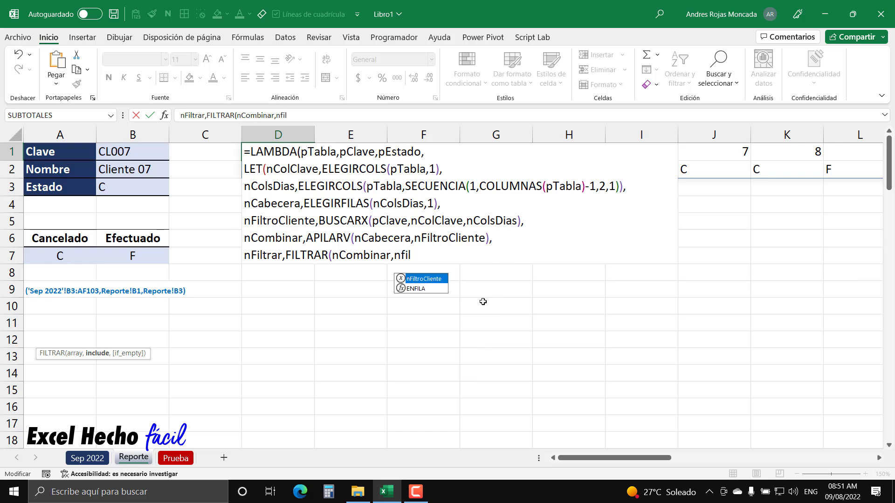
key("Tab")
type("=")
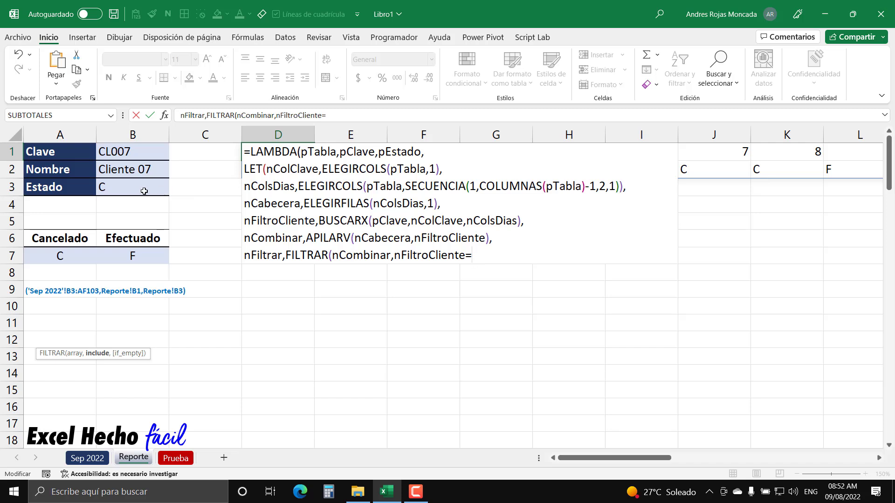
type("pesa")
key("BackSpace")
type("tra")
key("BackSpace")
key("BackSpace")
key("BackSpace")
key("BackSpace")
type("st")
key("Tab")
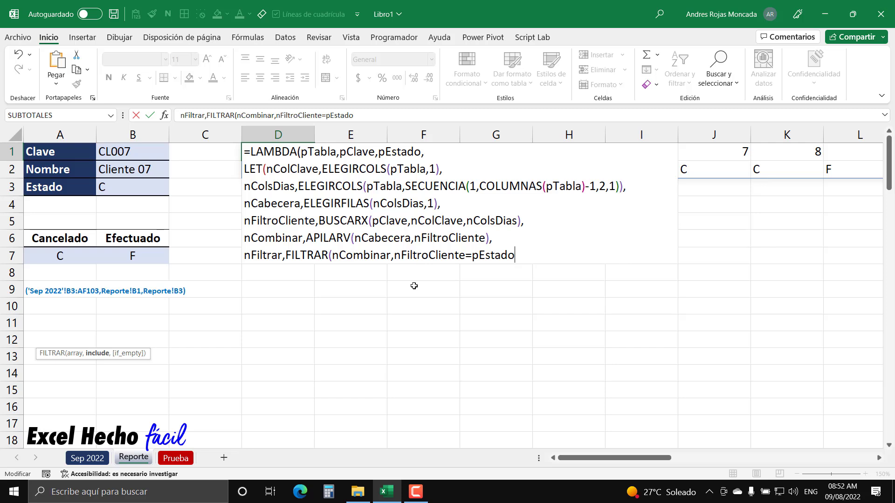
type(")")
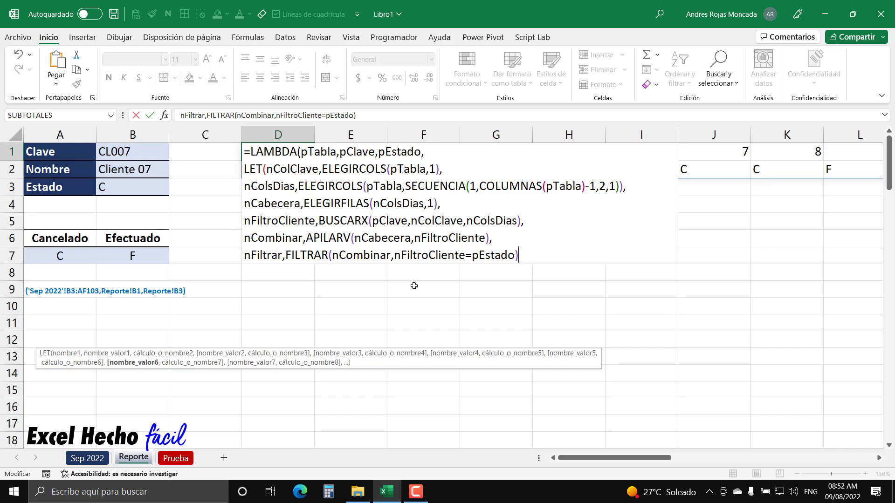
type(",")
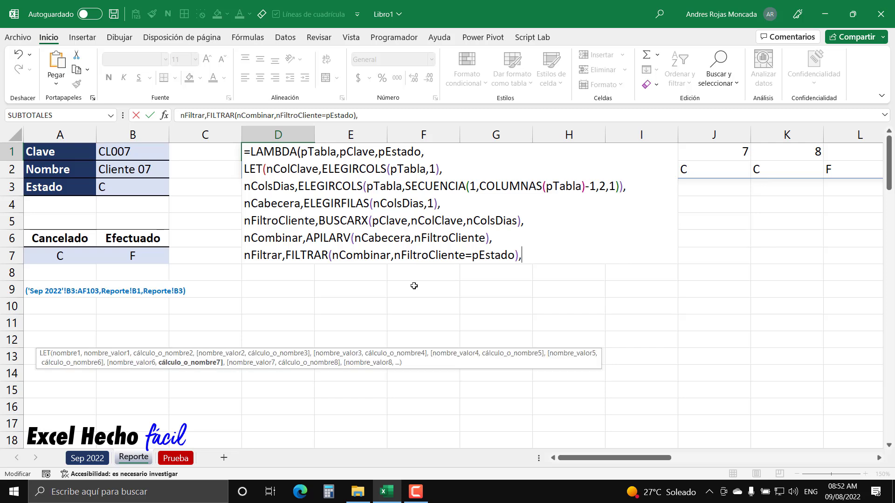
key("alt+Return")
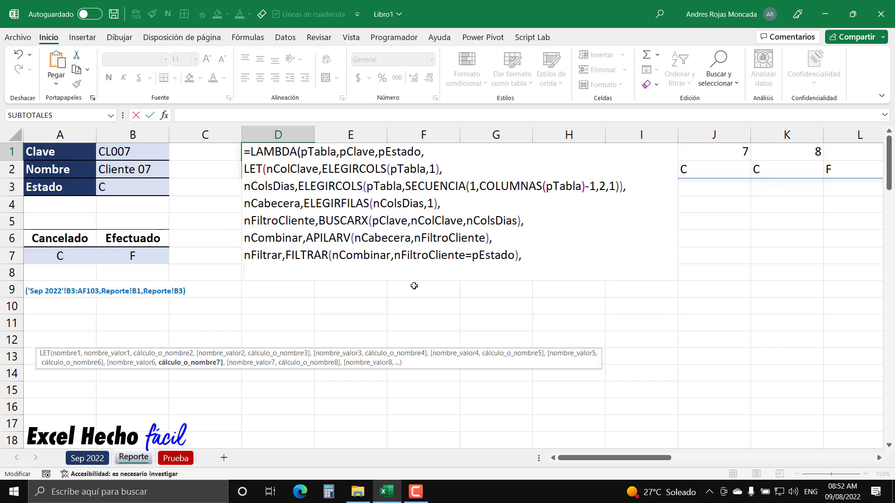
- Test the formula by returning nFiltrar, closing LET and LAMBDA, and calling it with ('Sep 2022'!B3:AF103,Reporte!B1,Reporte!B3)
type("nFiltrar")
type(")")
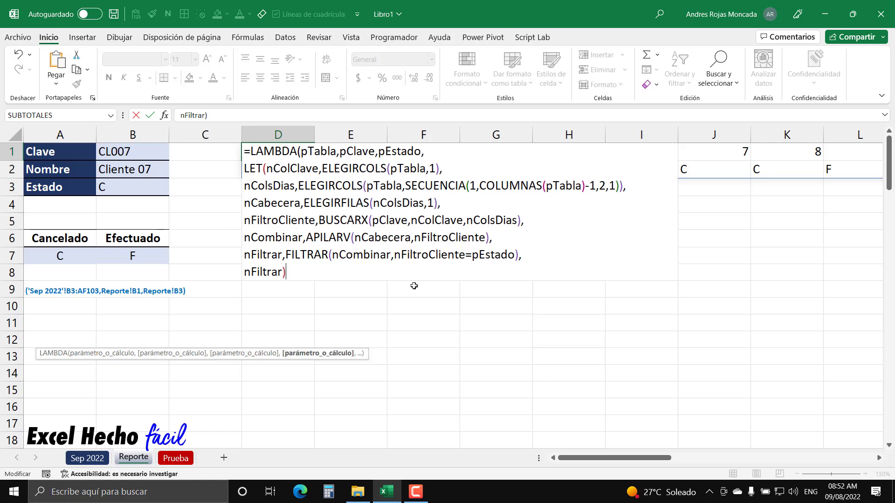
type("),")
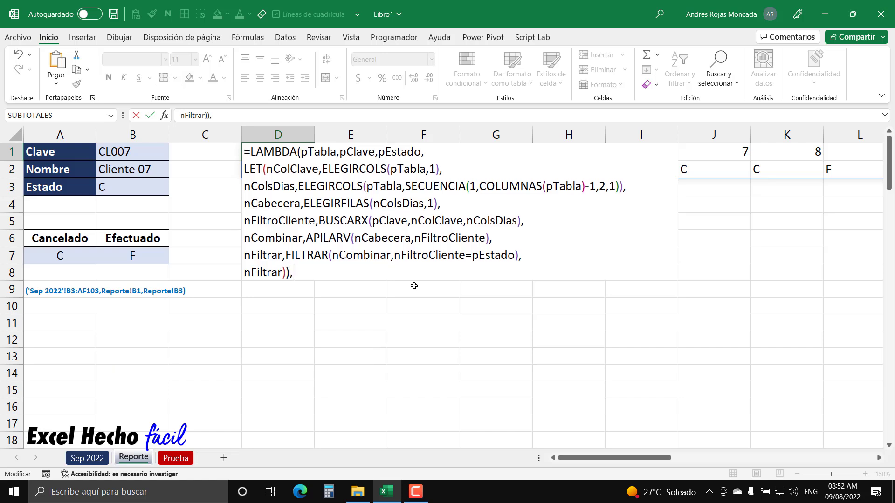
key("BackSpace")
type("('Sep 2022'!B3:AF103,Reporte!B1,Reporte!B3)")
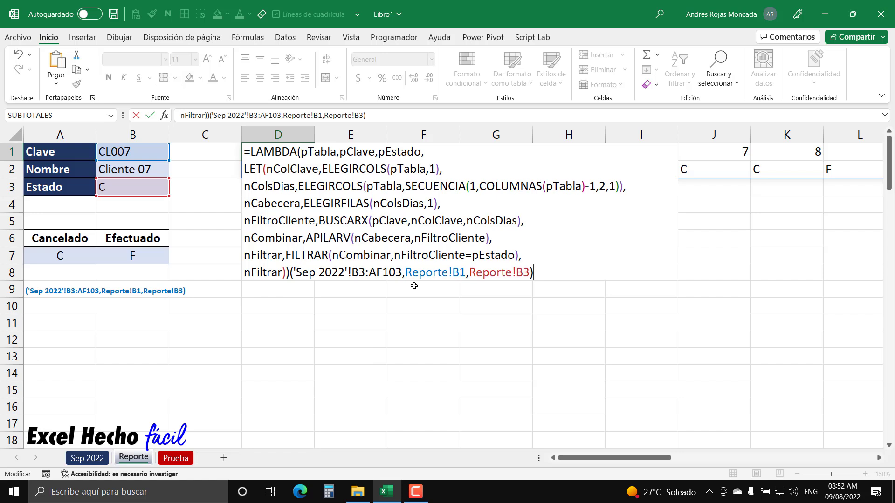
key("Return")
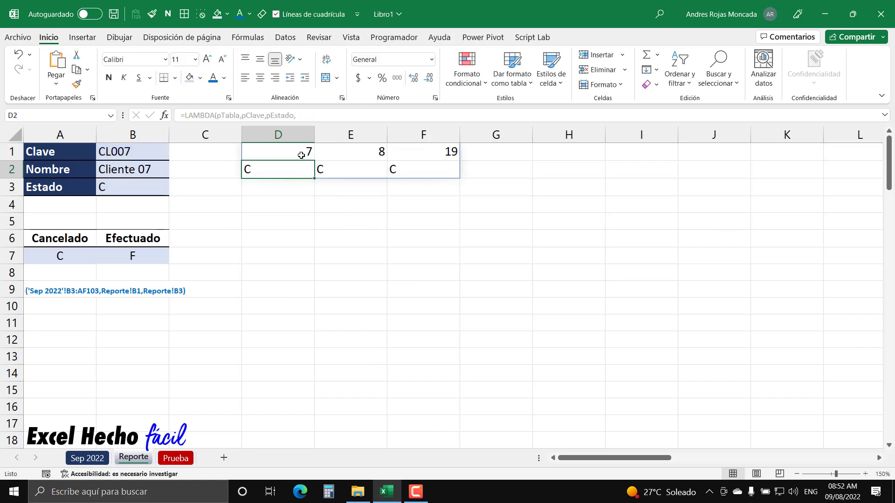
- Check the filtered days in D1:F1 and their matching statuses in D2:F2
left_click(300, 153)
left_click(377, 157)
key("Right")
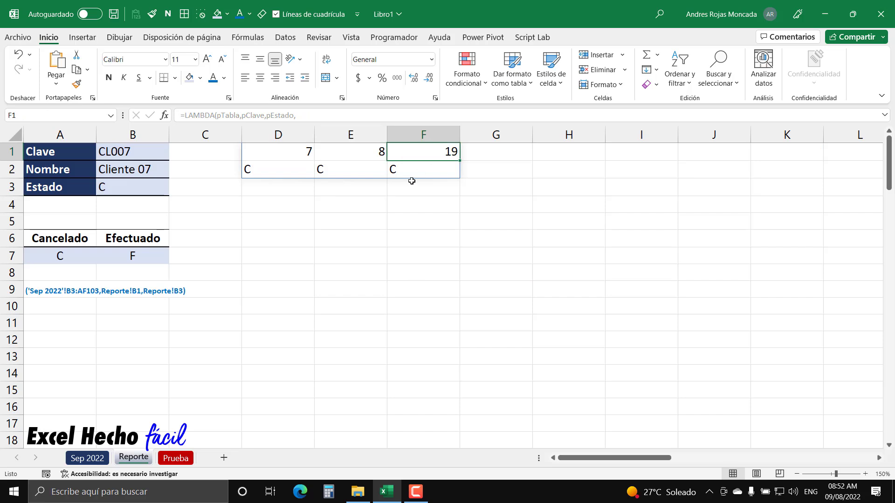
left_click(305, 153)
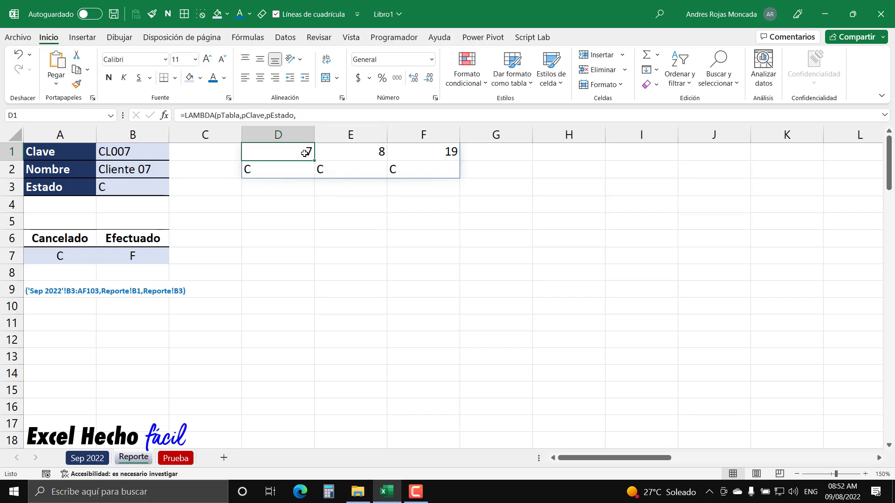
left_click(378, 154)
left_click(429, 152)
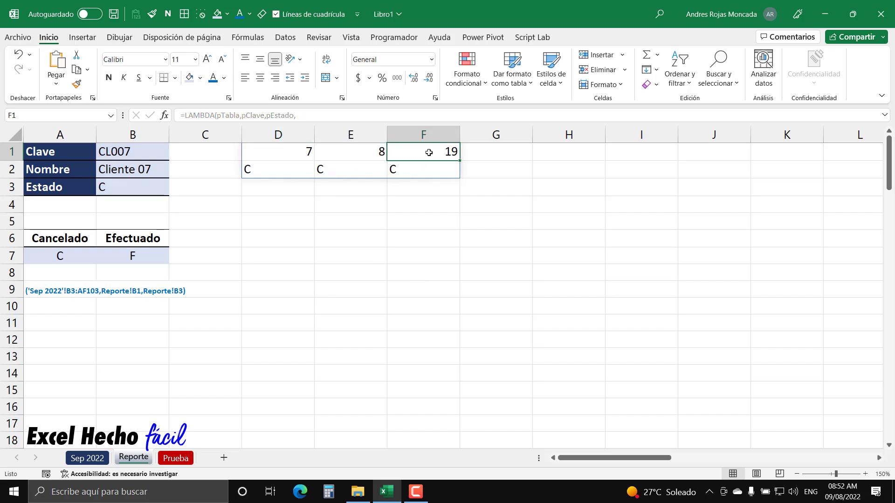
left_click(275, 164)
left_click(326, 171)
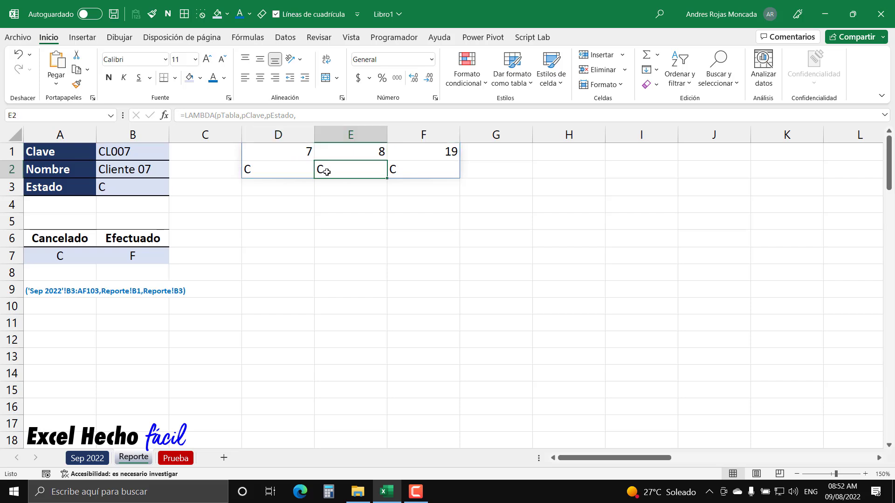
left_click(400, 170)
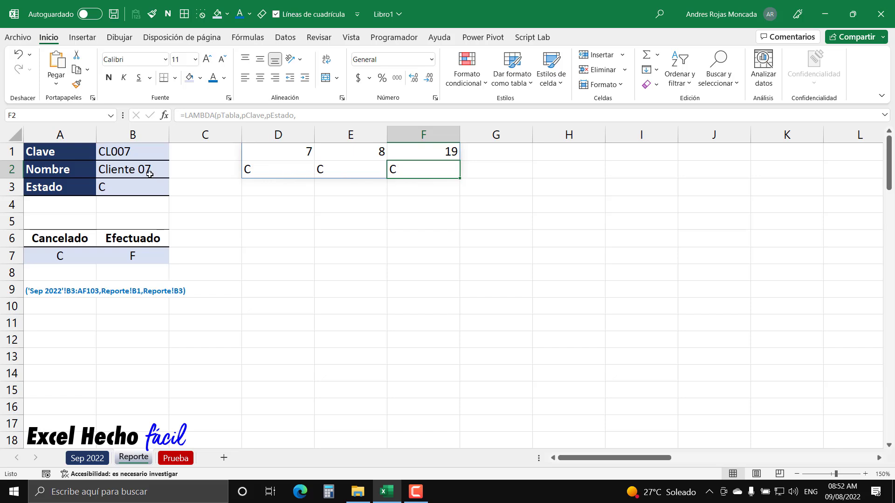
- Delete the final nFiltrar line with its closing parentheses and test arguments from the formula in D1
left_click(282, 157)
key("F2")
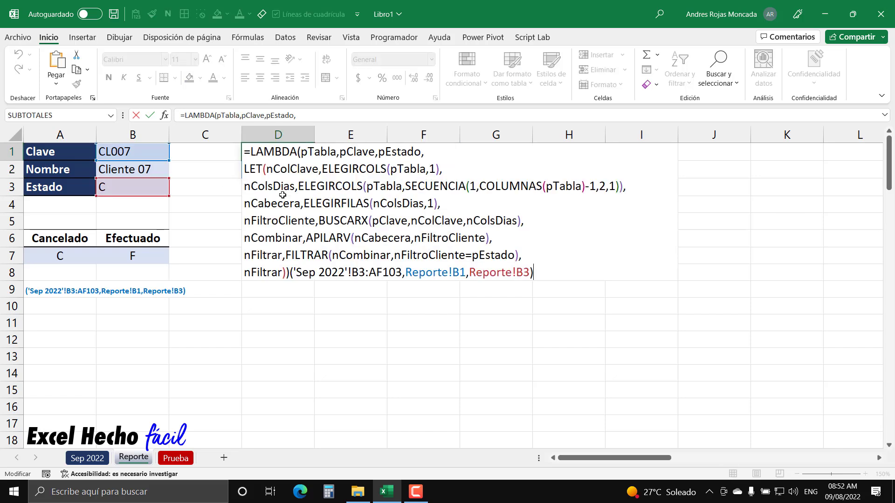
left_click_drag(531, 273, 245, 272)
key("BackSpace")
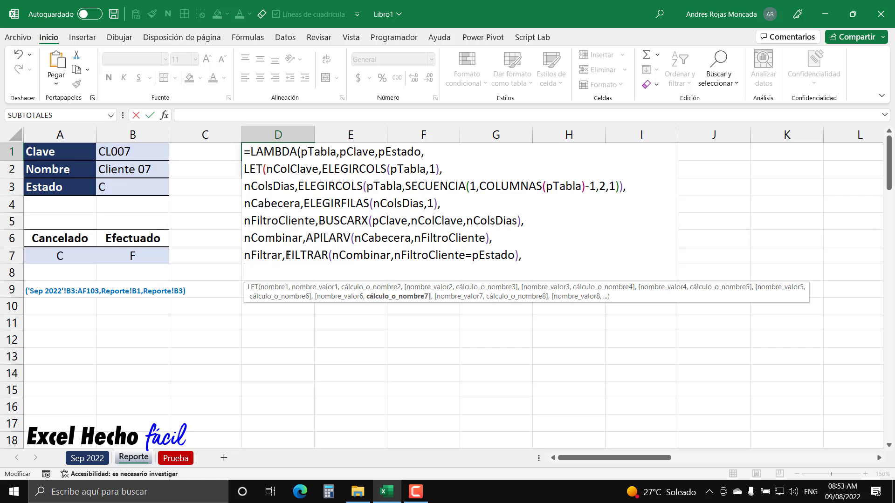
- Remove the nFiltrar name and the trailing comma so FILTRAR(nCombinar,nFiltroCliente=pEstado) is LET's final calculation
left_click_drag(284, 257, 243, 258)
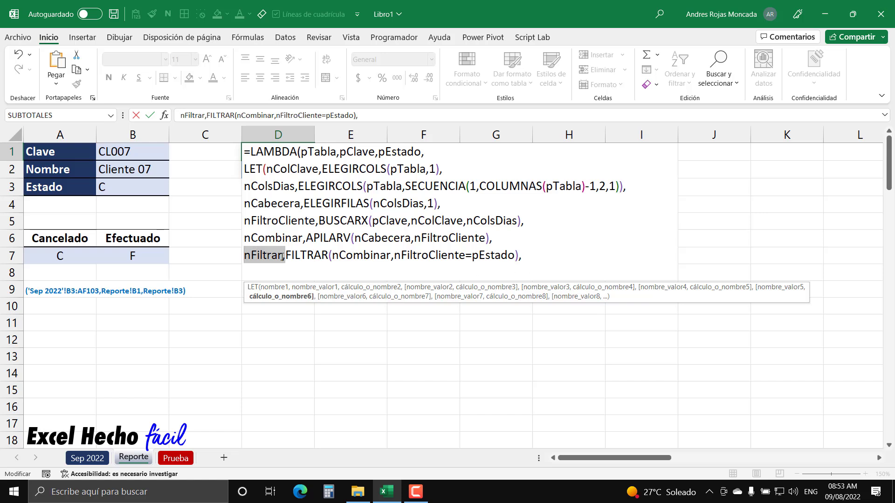
key("Delete")
left_click(492, 240)
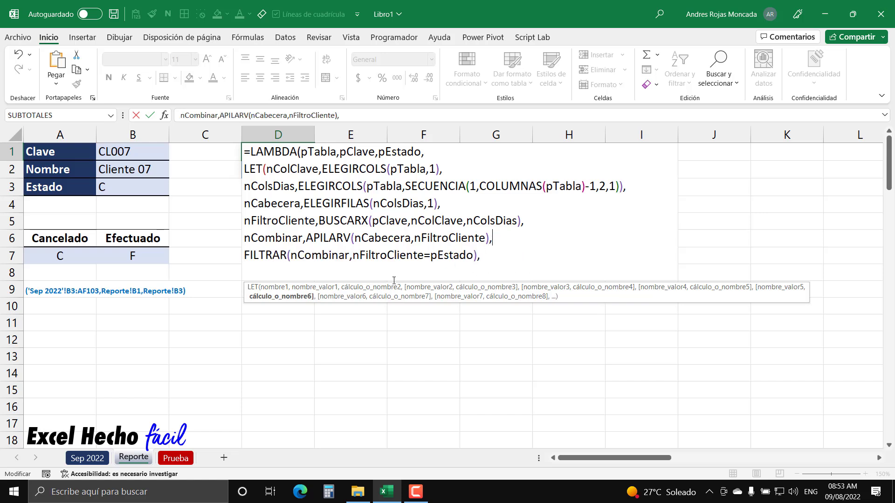
left_click(261, 302)
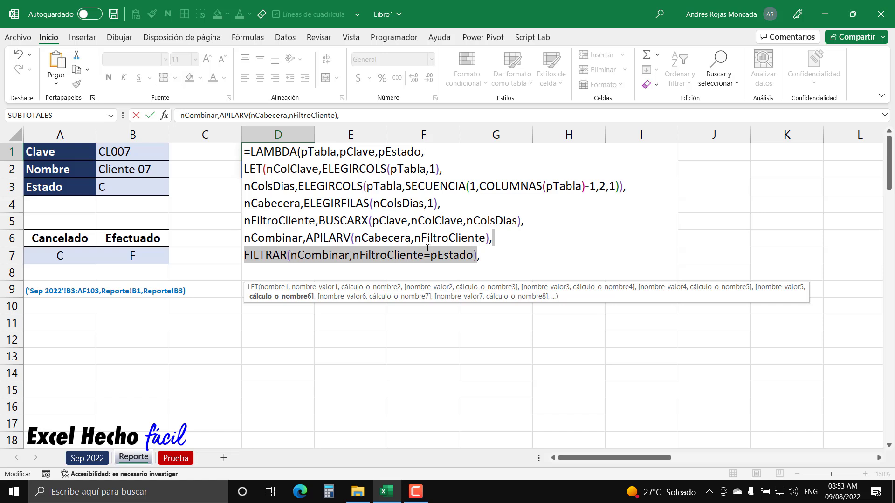
left_click(483, 258)
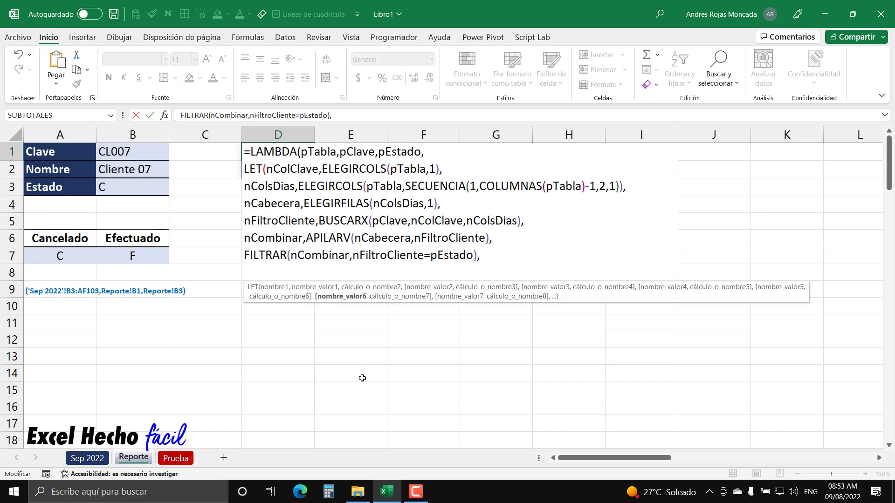
key("BackSpace")
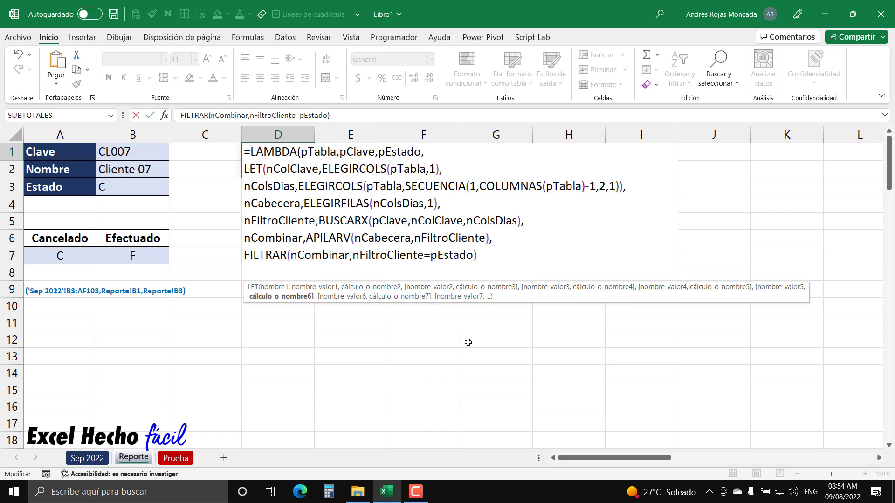
- Close the LET and LAMBDA functions after FILTRAR and enter the formula in D1 without call arguments
type("))")
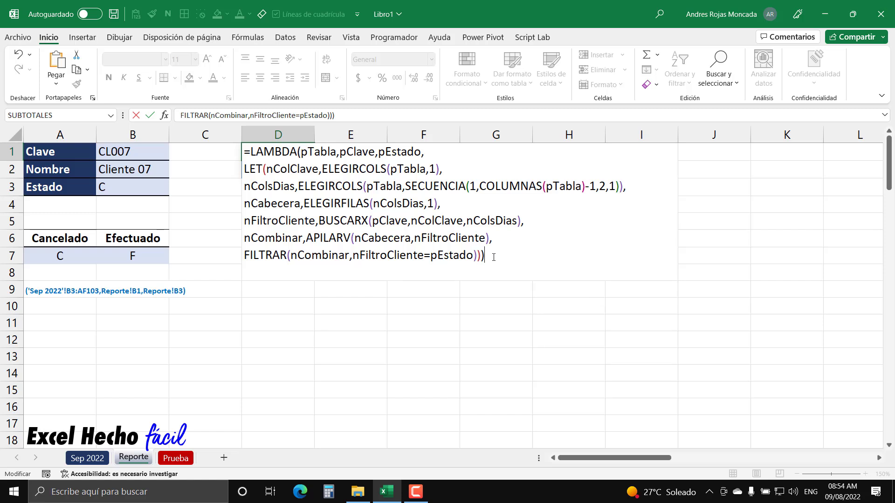
left_click_drag(494, 257, 198, 130)
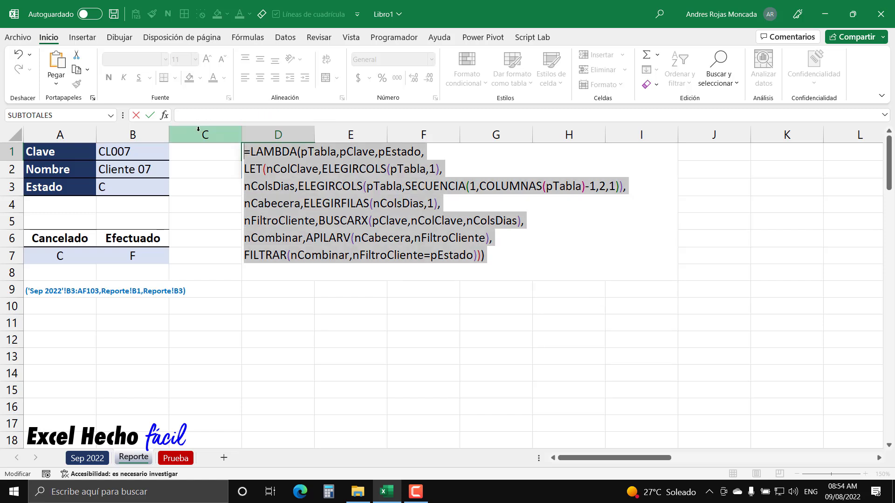
left_click(491, 255)
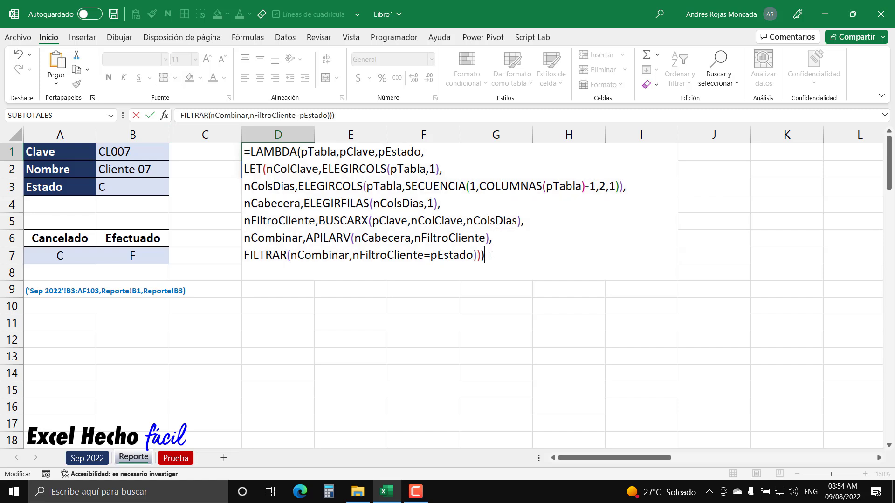
key("Return")
- Move the LAMBDA formula from D1 to A11, below the sample arguments
left_click(271, 153)
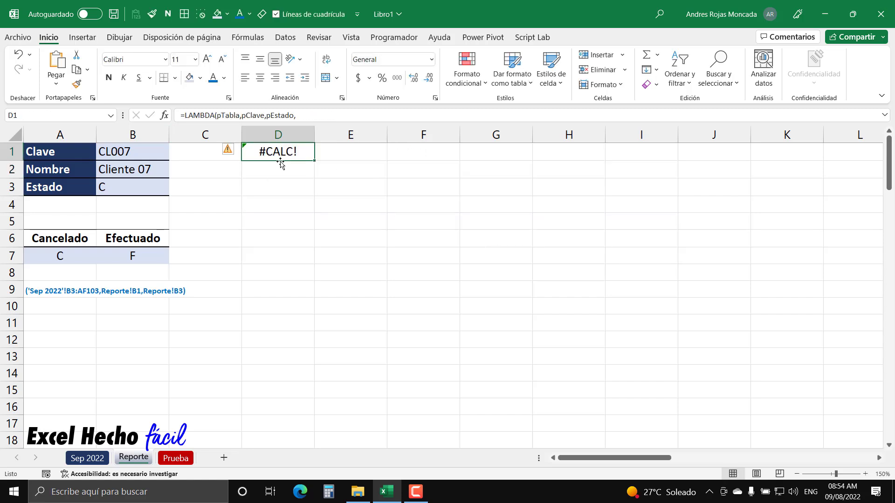
left_click_drag(285, 161, 68, 332)
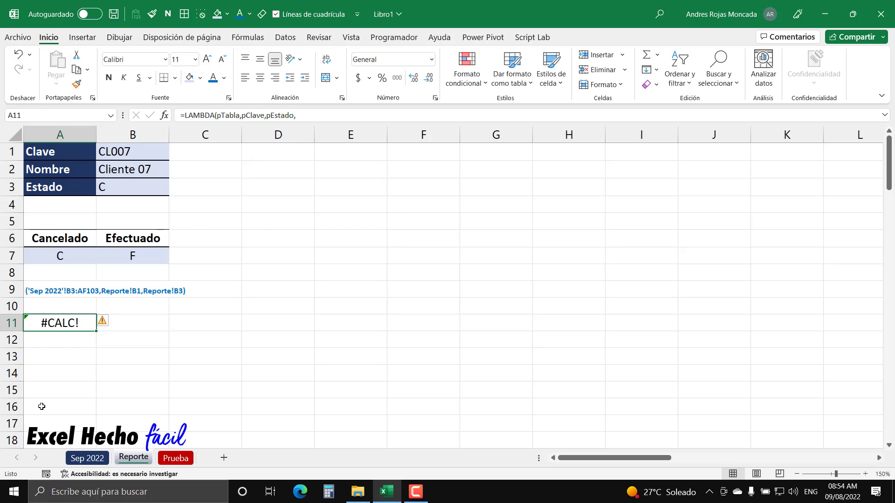
left_click(54, 359)
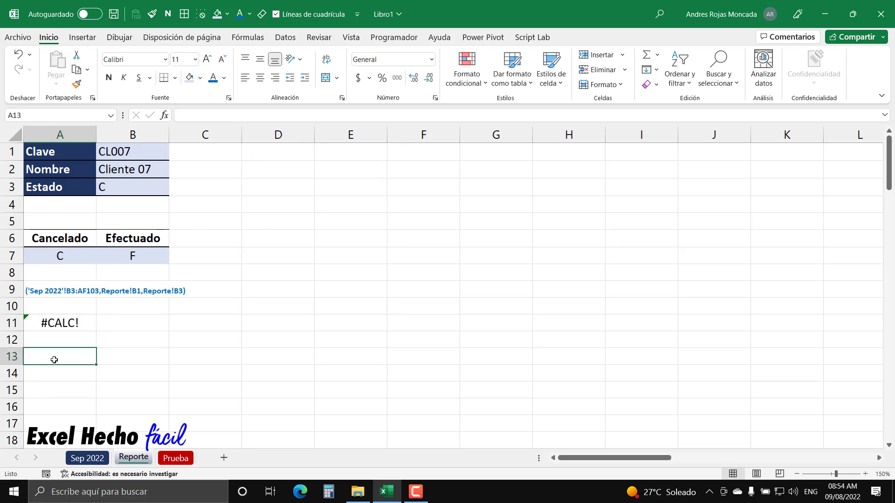
left_click(247, 38)
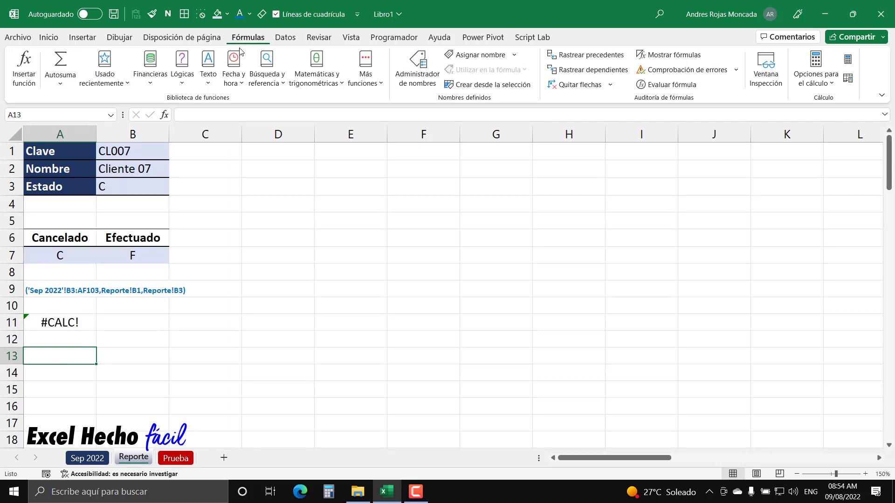
left_click(410, 80)
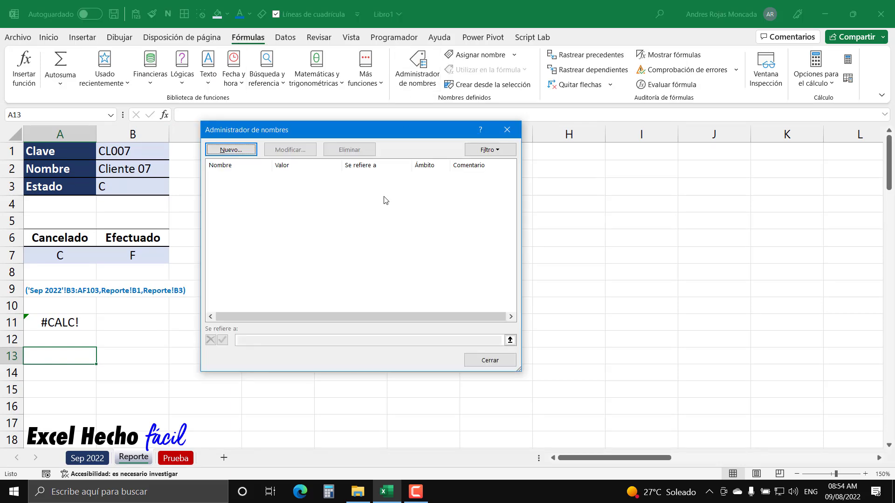
left_click(518, 130)
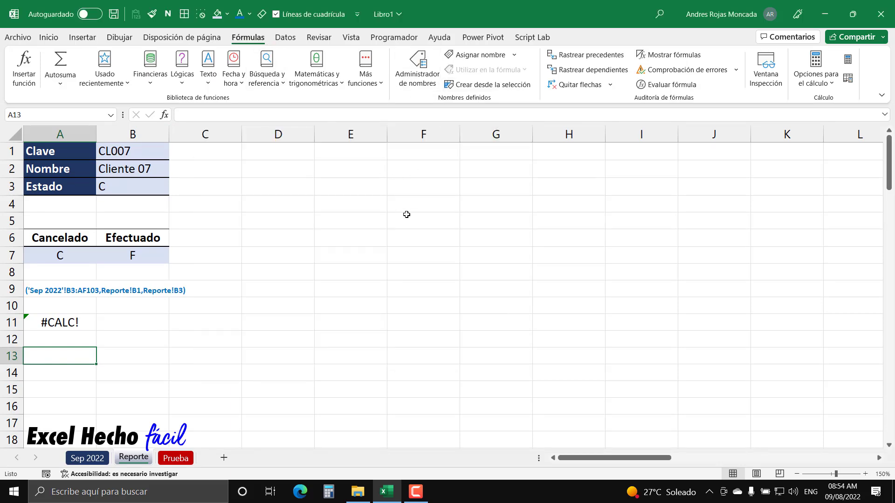
left_click(47, 40)
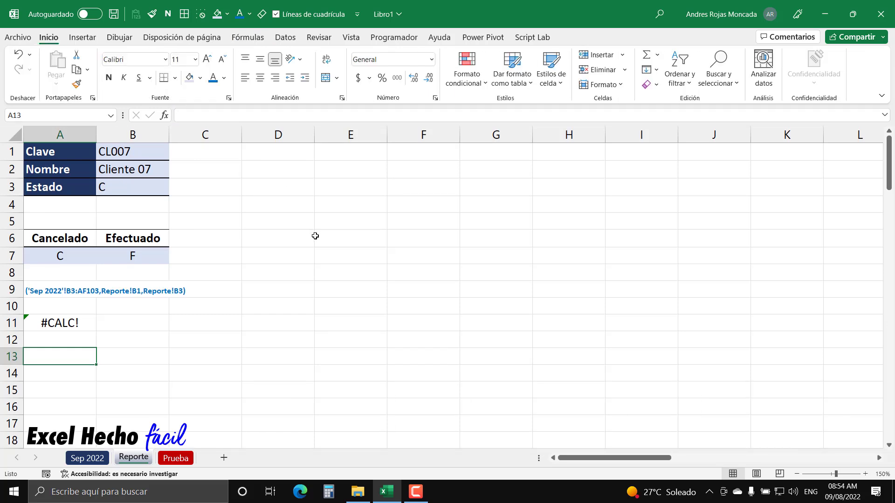
key("ctrl+F3")
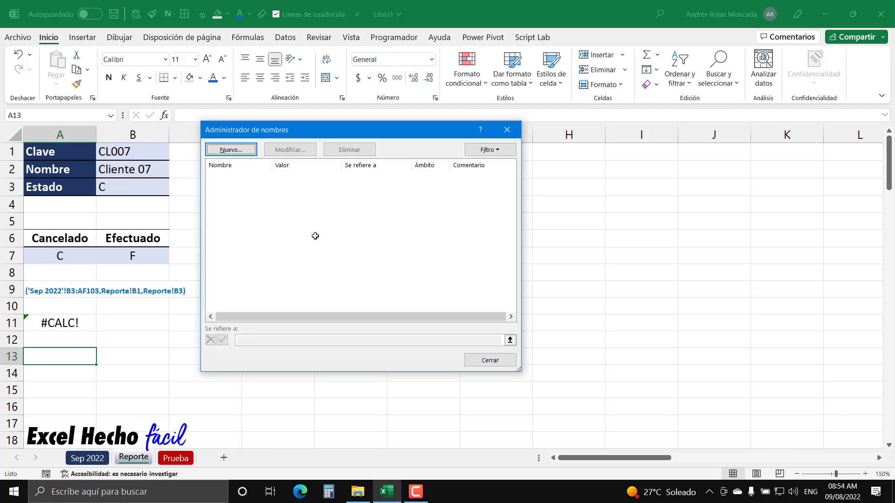
left_click_drag(323, 136, 332, 168)
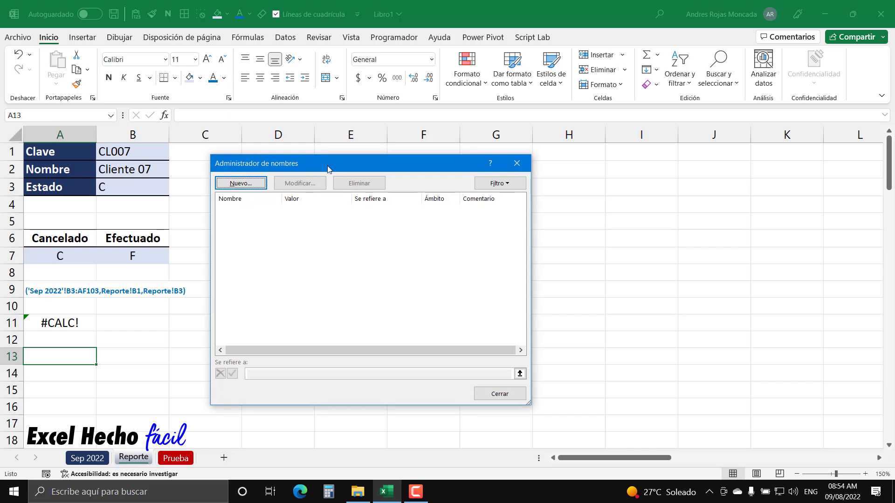
left_click(254, 184)
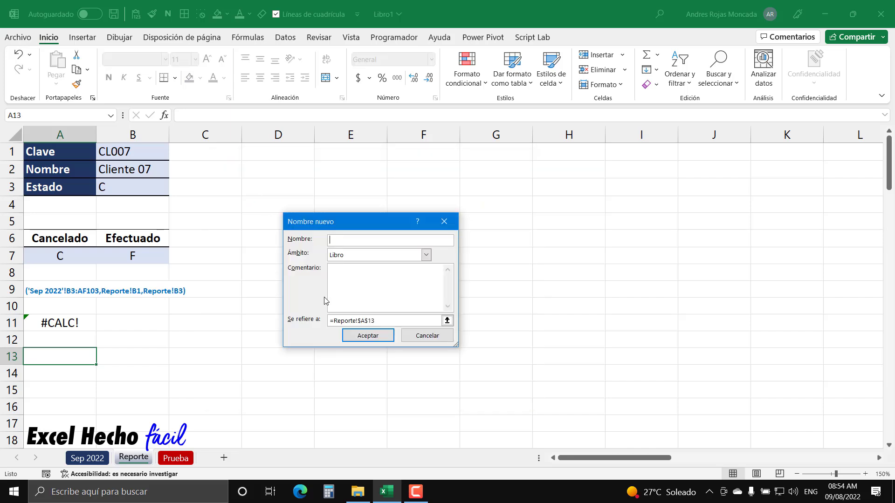
type("NuevaFuncion")
left_click(448, 321)
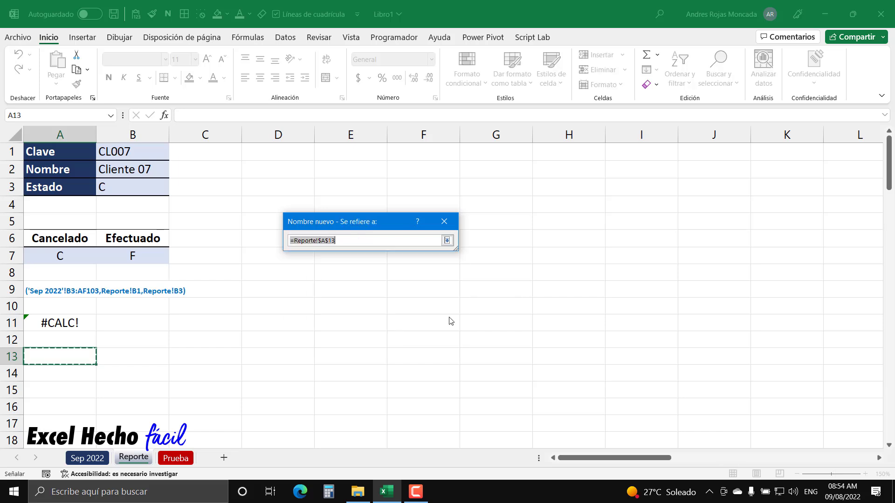
key("BackSpace")
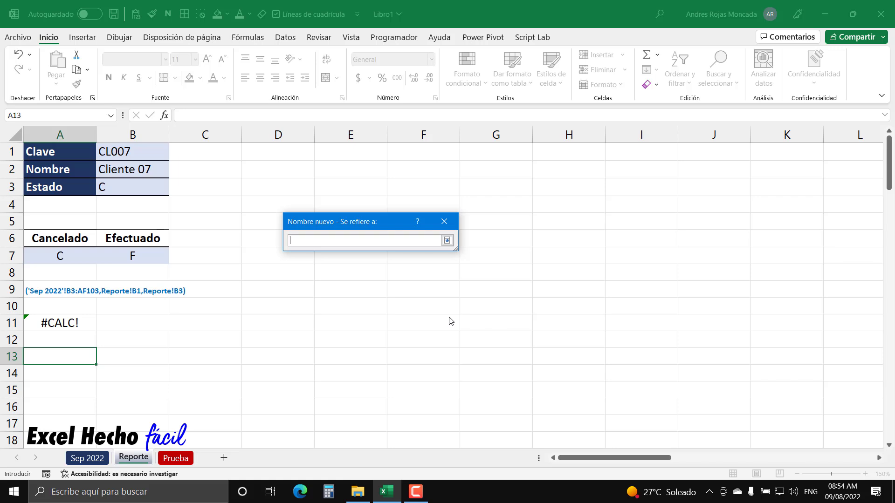
key("Return")
key("Escape")
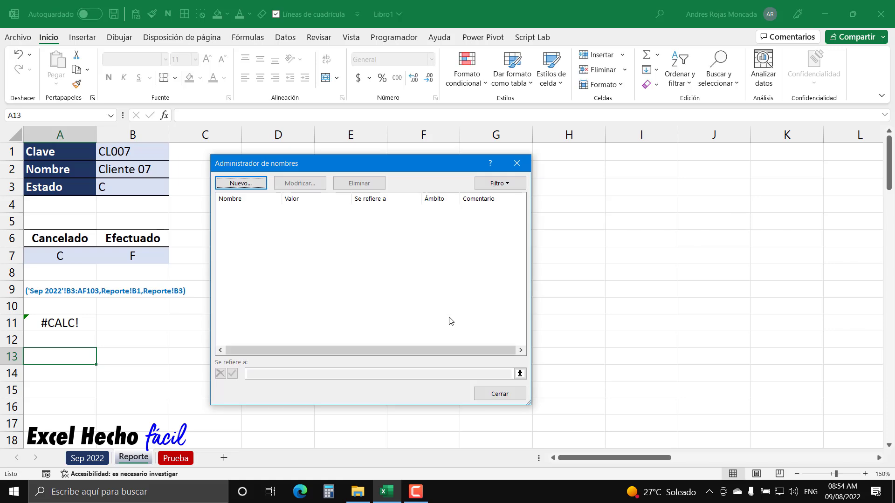
key("Escape")
- Copy the full LAMBDA formula text from A11 and leave the cell unedited
left_click(45, 324)
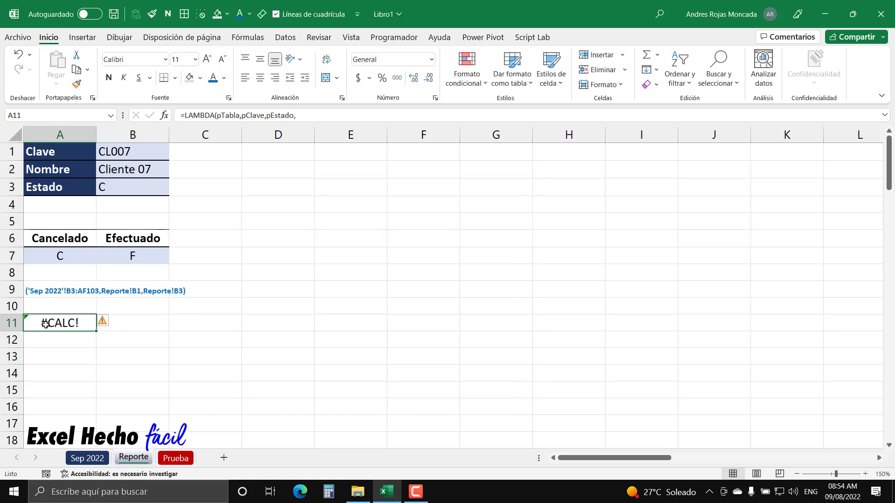
key("F2")
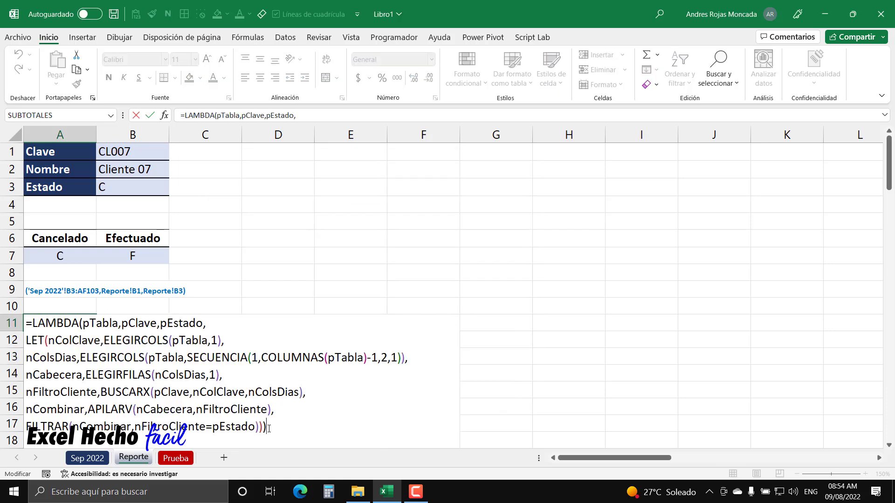
left_click_drag(269, 426, 19, 307)
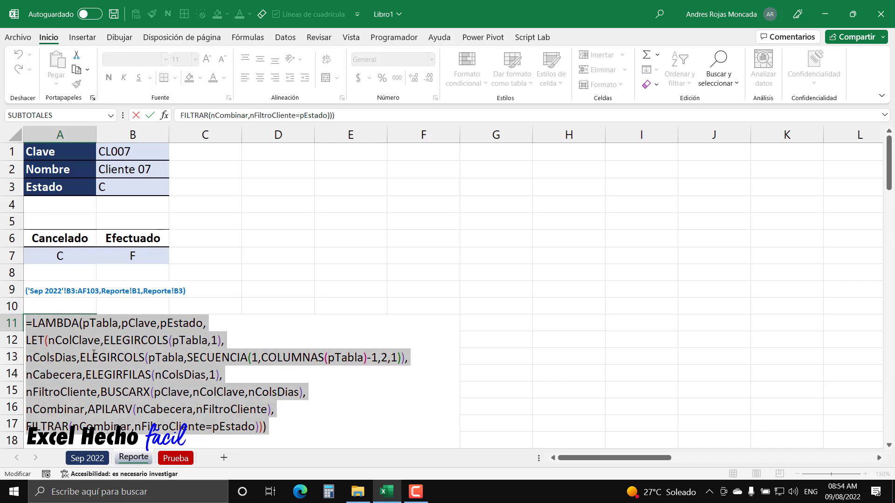
key("ctrl+c")
key("Escape")
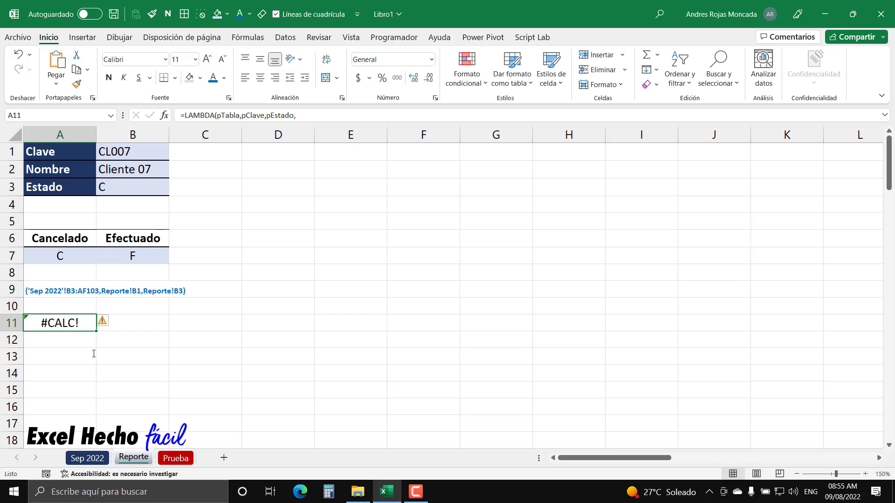
- Define a workbook-scoped name NuevaFuncion that refers to the copied LAMBDA formula
left_click(87, 355)
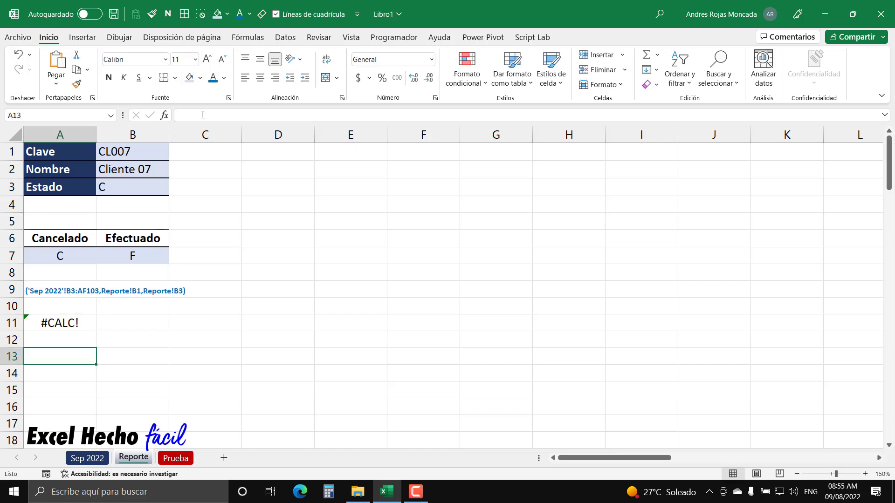
key("ctrl+F3")
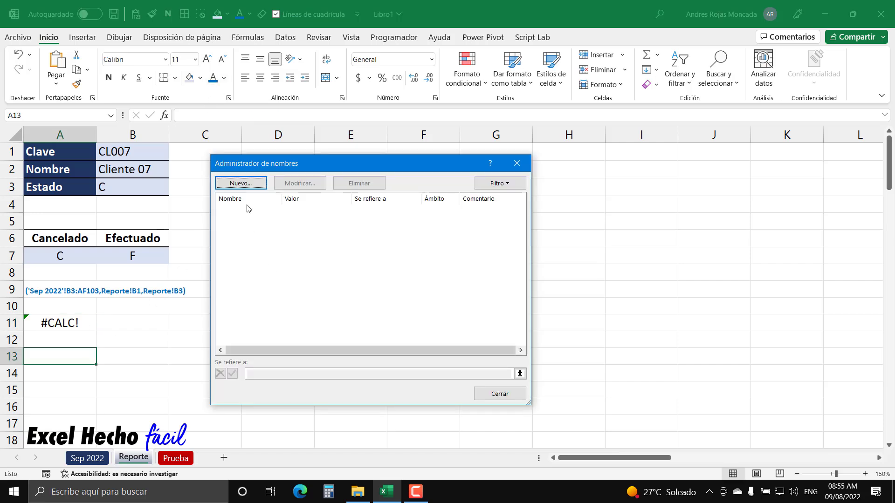
left_click(247, 182)
type("NuevaFuncion")
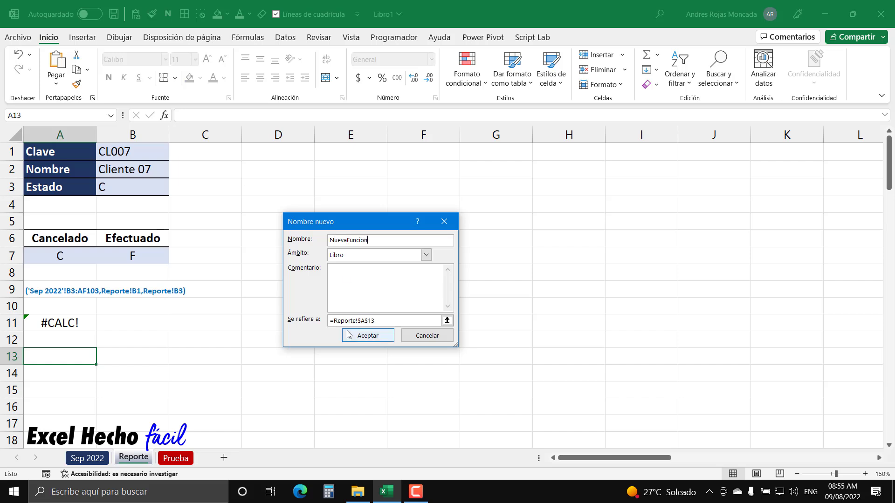
left_click(446, 320)
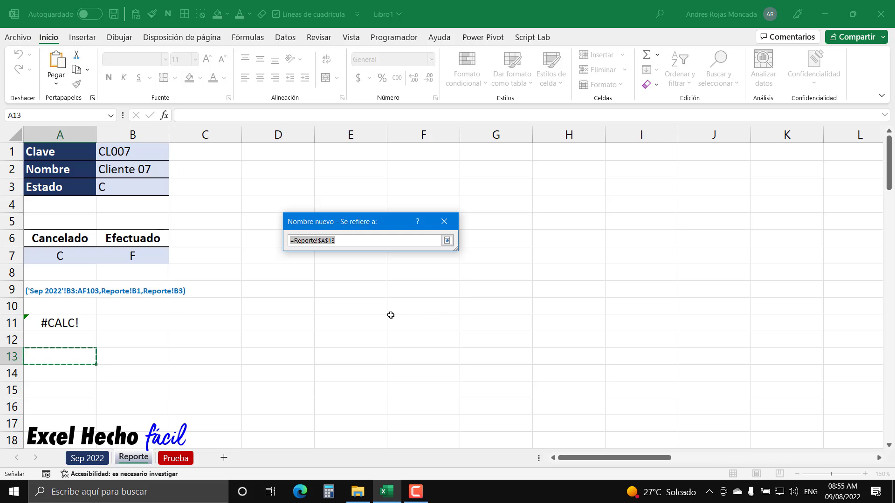
key("BackSpace")
key("ctrl+v")
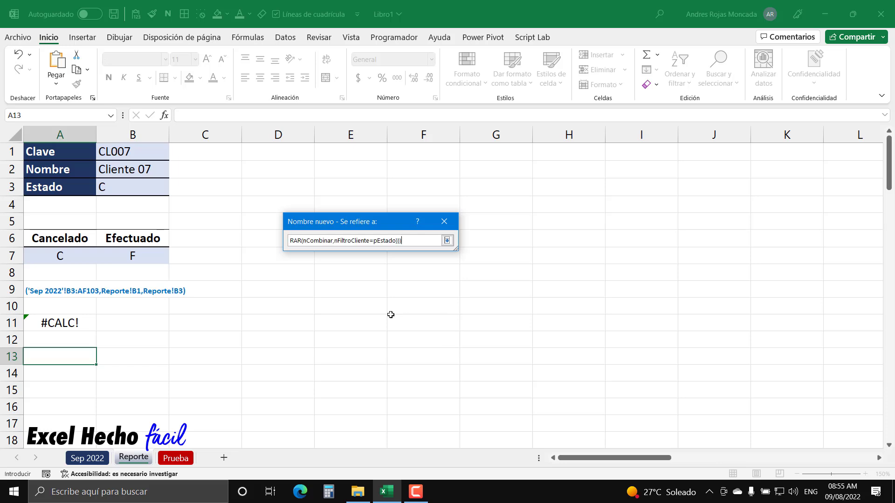
left_click(446, 242)
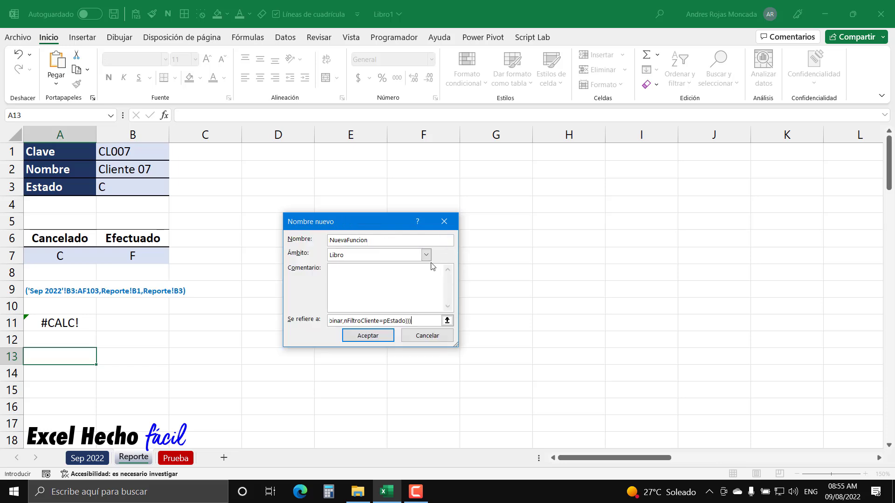
left_click(368, 335)
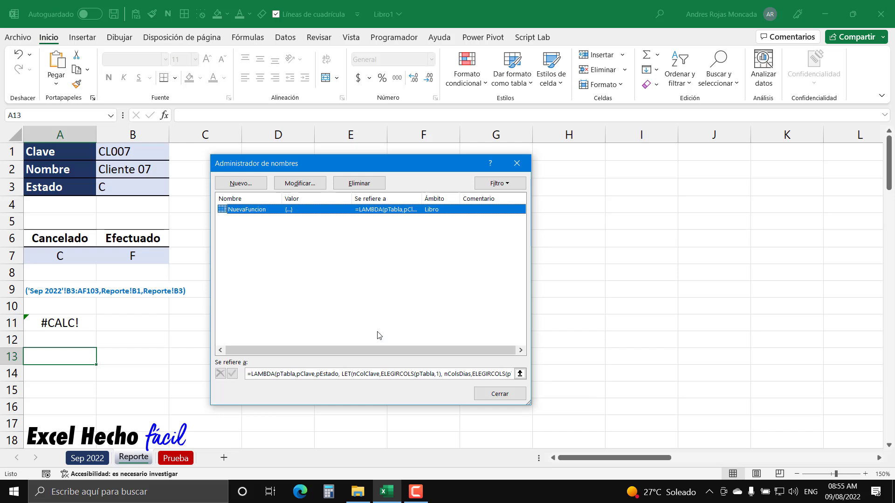
left_click(479, 394)
- Begin a NuevaFuncion formula in Reporte cell D1 with 'Sep 2022'!B3:AF103 as the pTabla argument
left_click(287, 155)
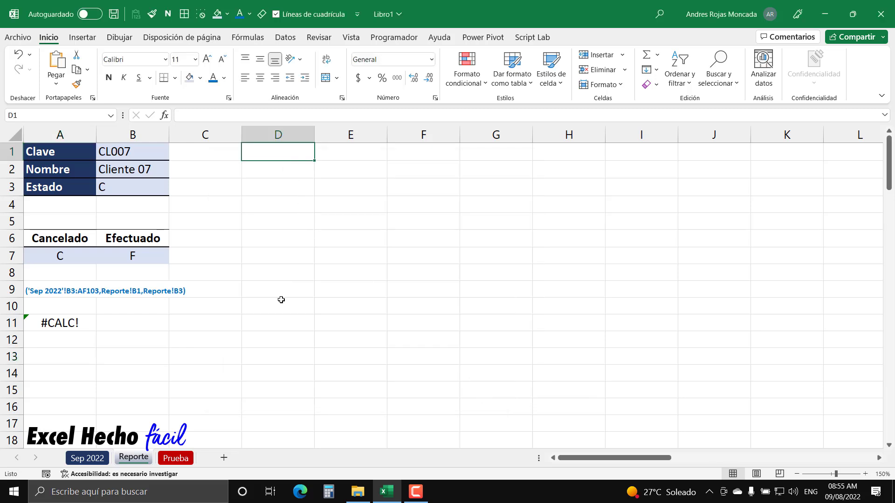
type("=nue")
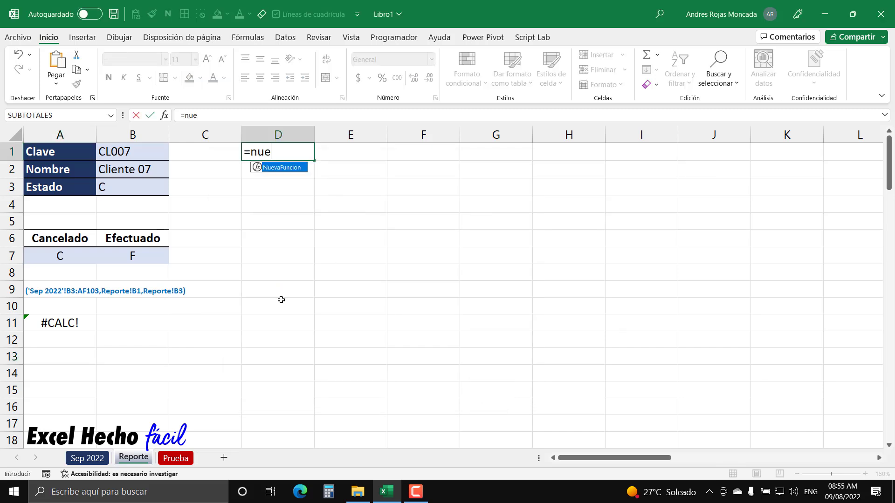
key("Tab")
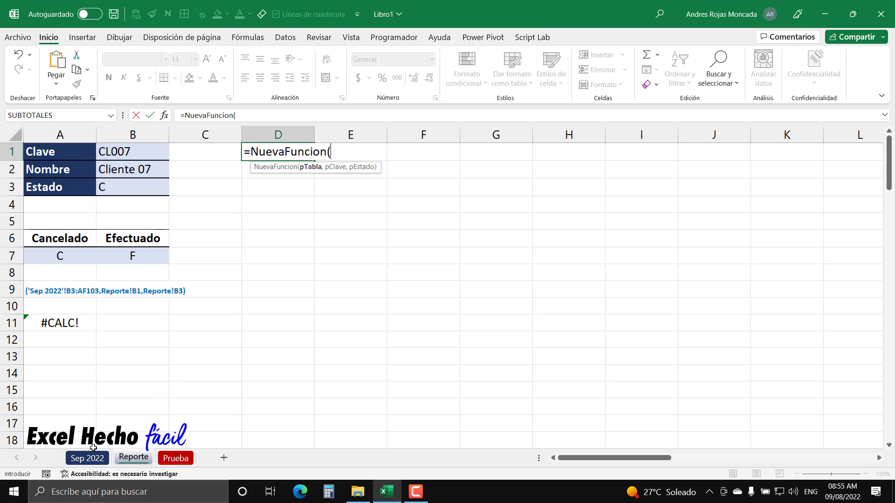
left_click(81, 458)
left_click(77, 166)
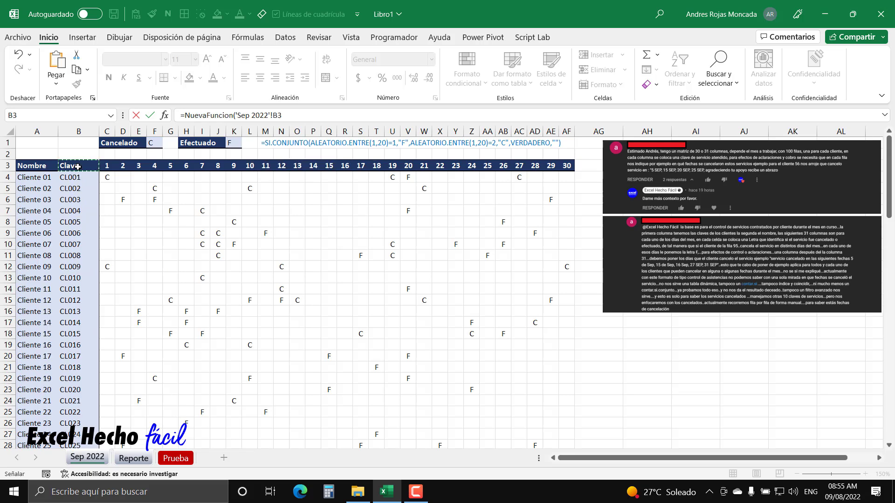
key("ctrl+shift+Right")
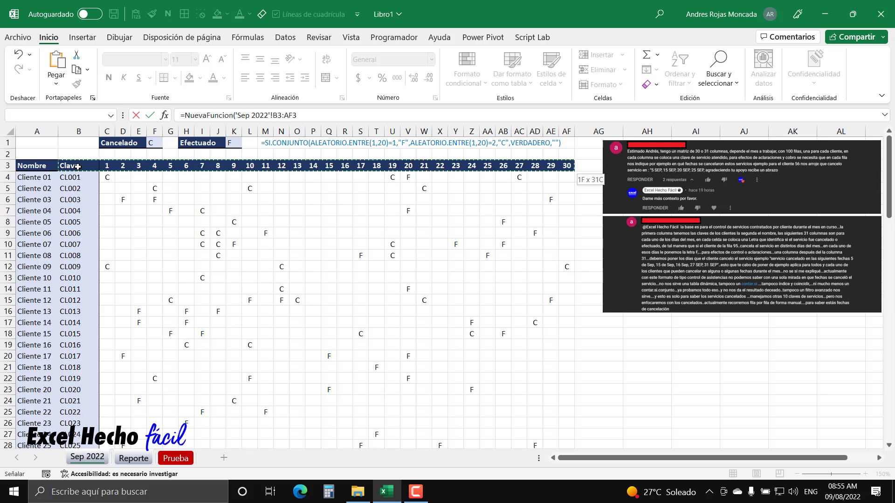
key("ctrl+shift+Down")
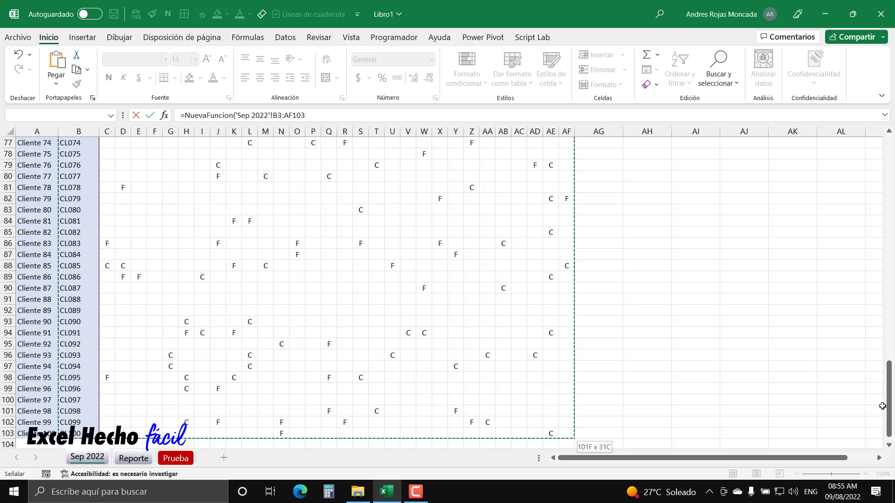
left_click_drag(889, 412, 889, 175)
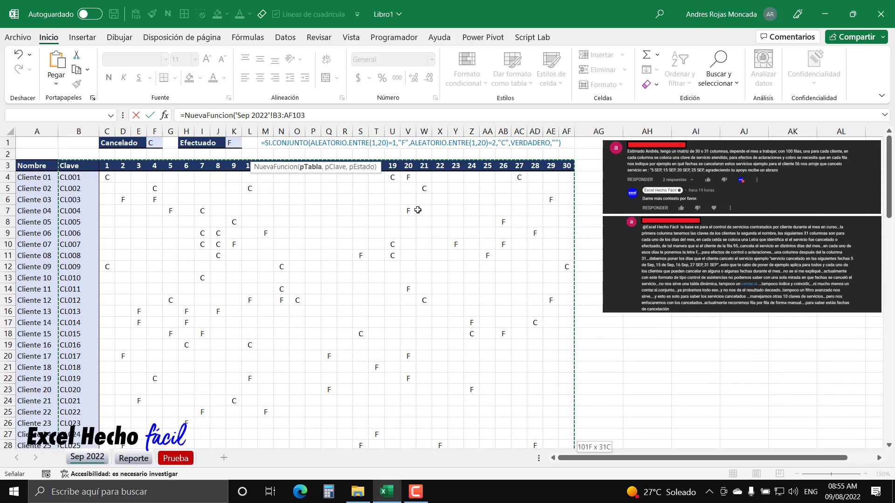
left_click(318, 115)
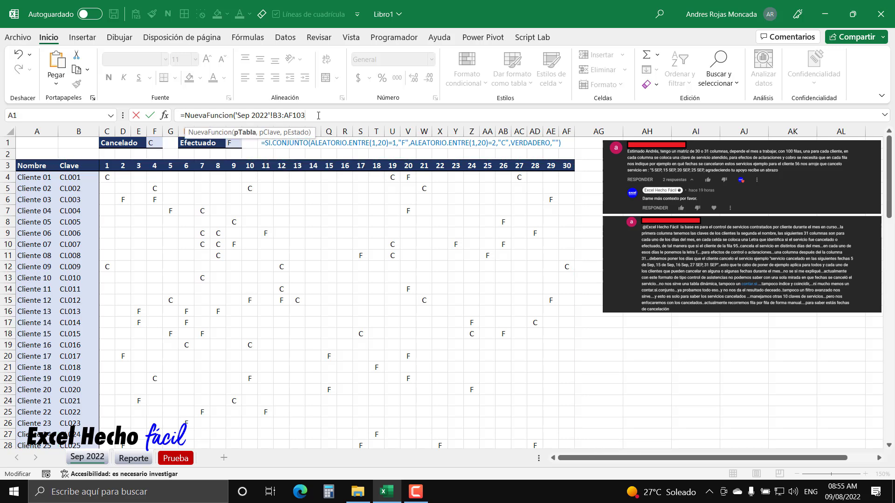
type(",")
- Complete the NuevaFuncion formula with Reporte!B1 as pClave and Reporte!B3 as pEstado, and enter it
left_click(132, 458)
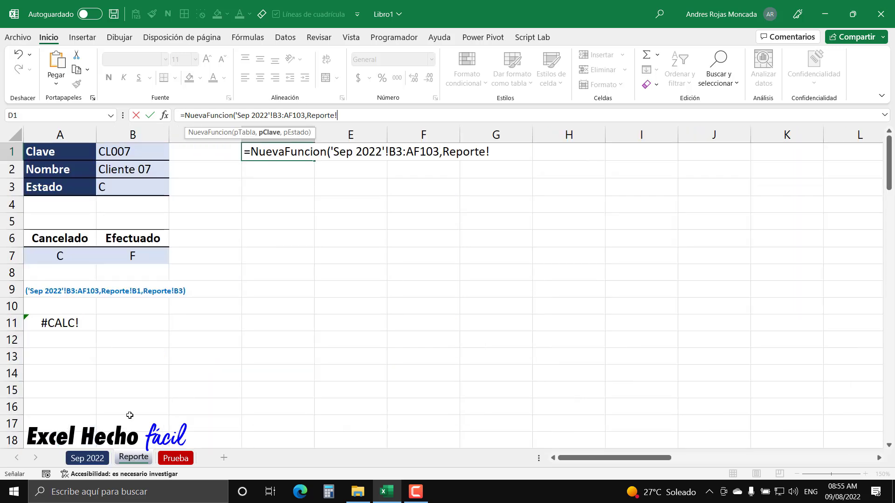
left_click(123, 152)
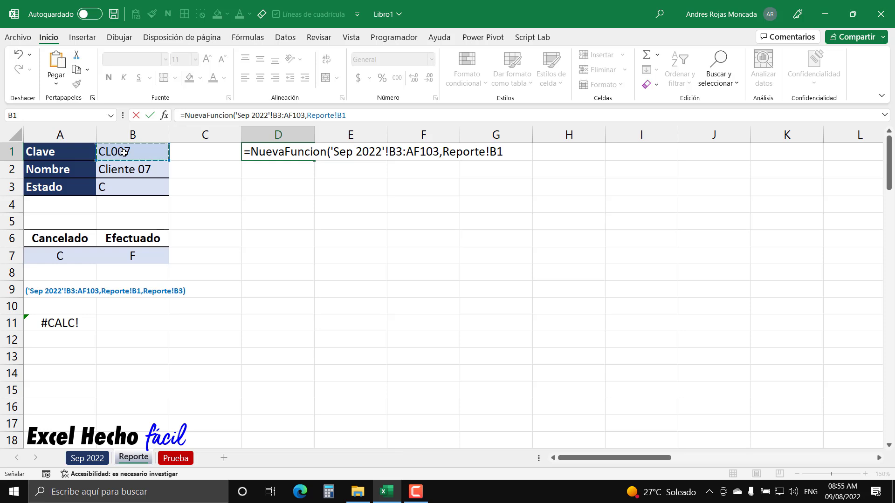
left_click(503, 153)
type(",")
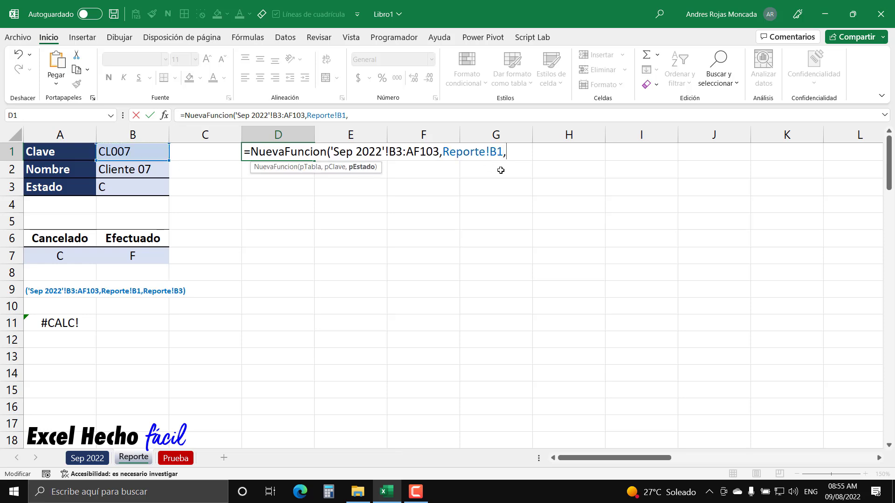
left_click(134, 188)
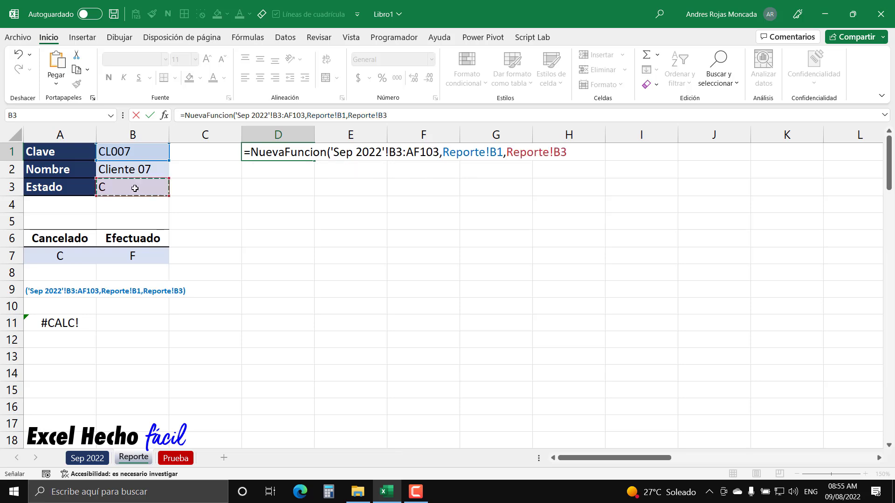
type(")")
key("Return")
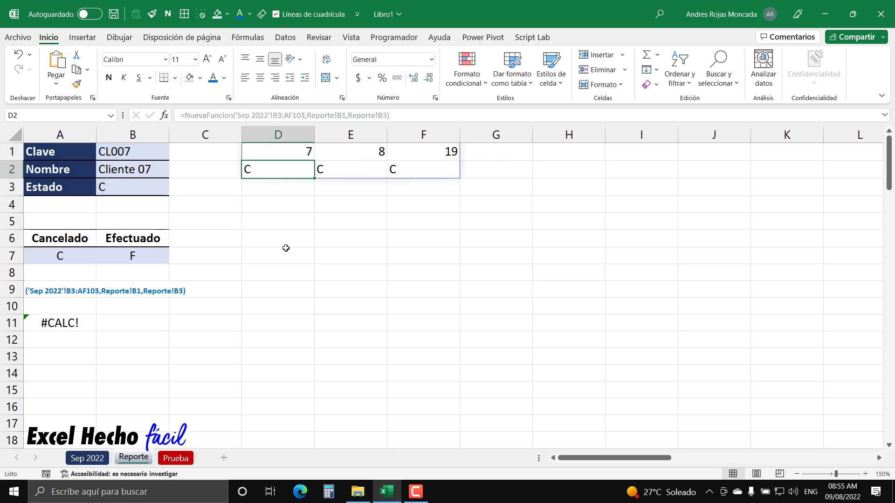
left_click(289, 155)
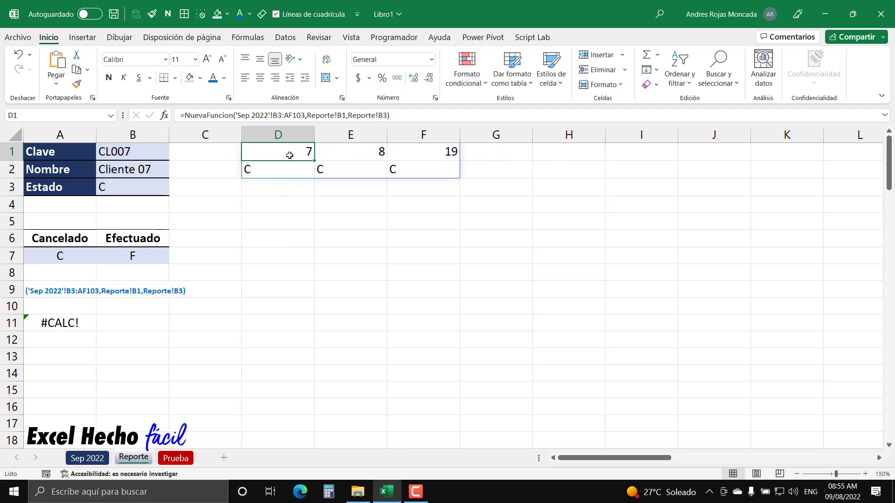
left_click(291, 136)
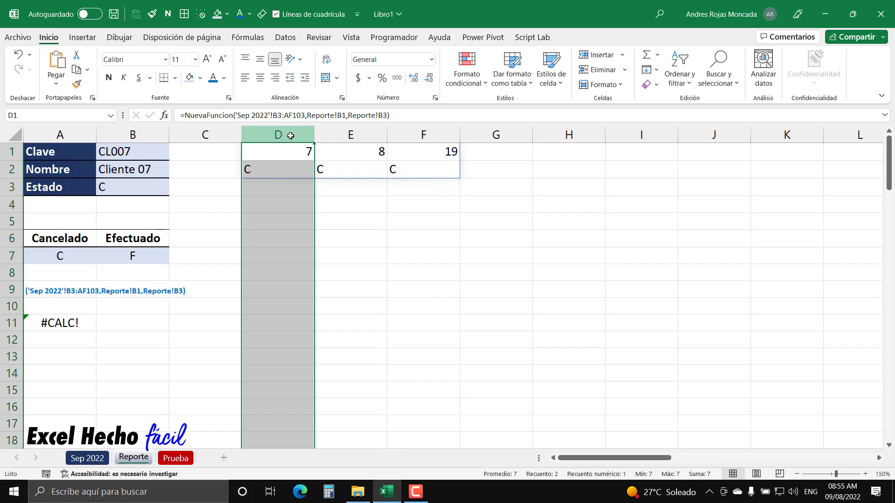
key("ctrl+shift+Right")
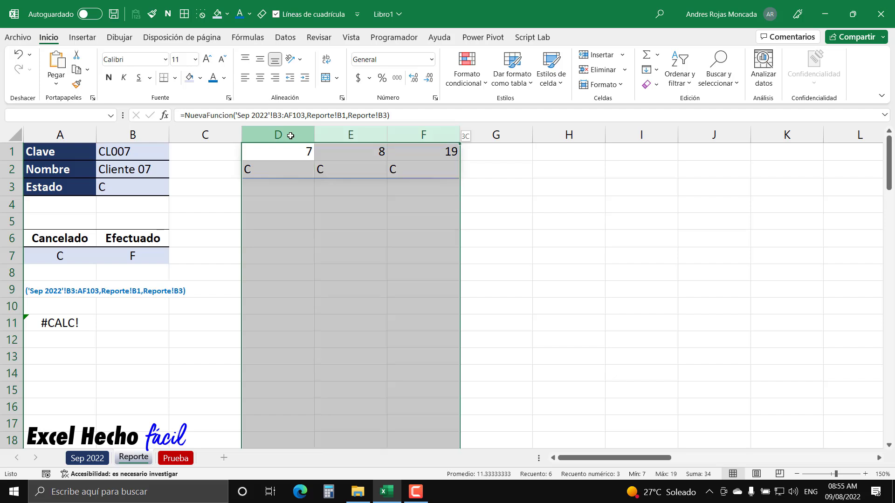
key("ctrl+shift+Right")
key("ctrl+Home")
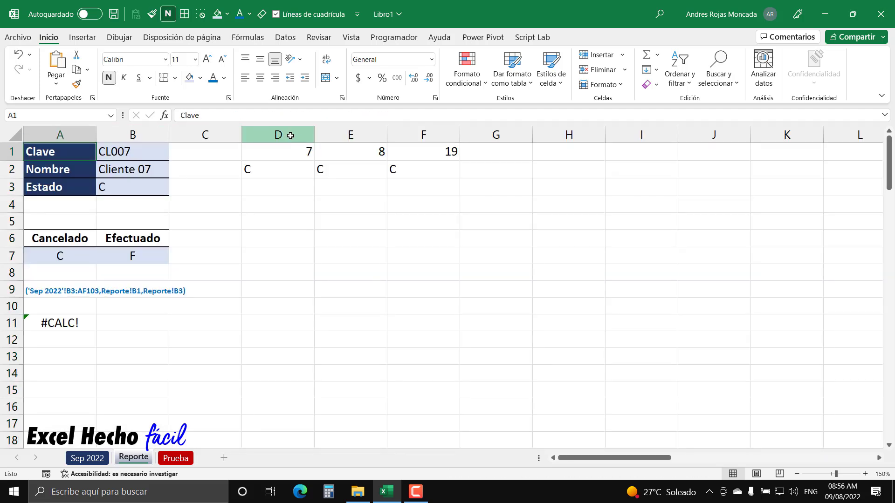
- Set the width of columns D through M in Reporte to 5
left_click(290, 136)
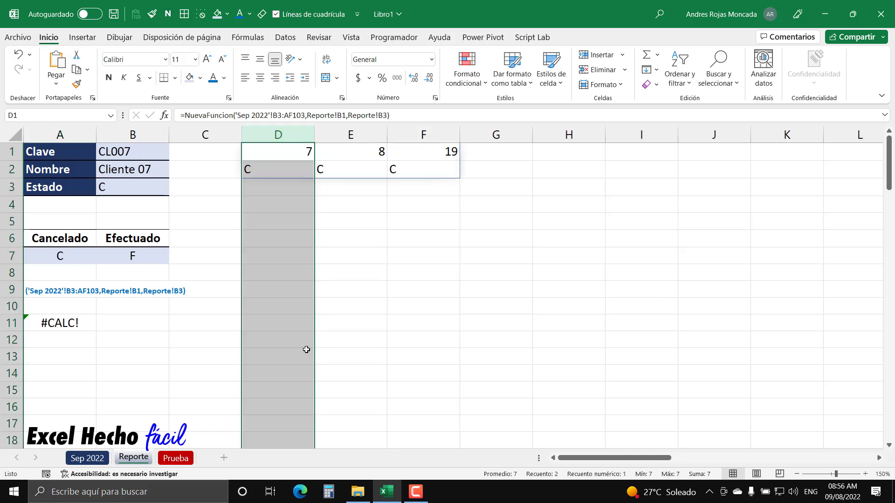
key("shift+Right")
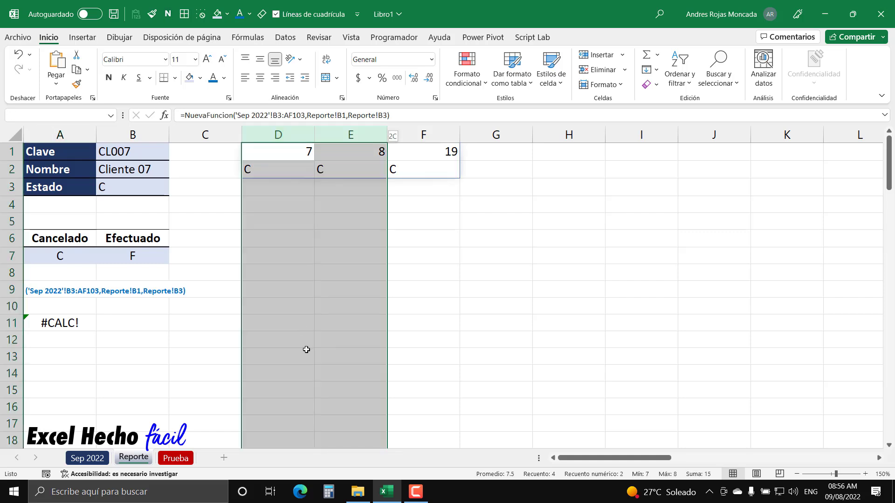
key("shift+Right")
key("shift+Right")
key("shift+Right")
key("shift+Right")
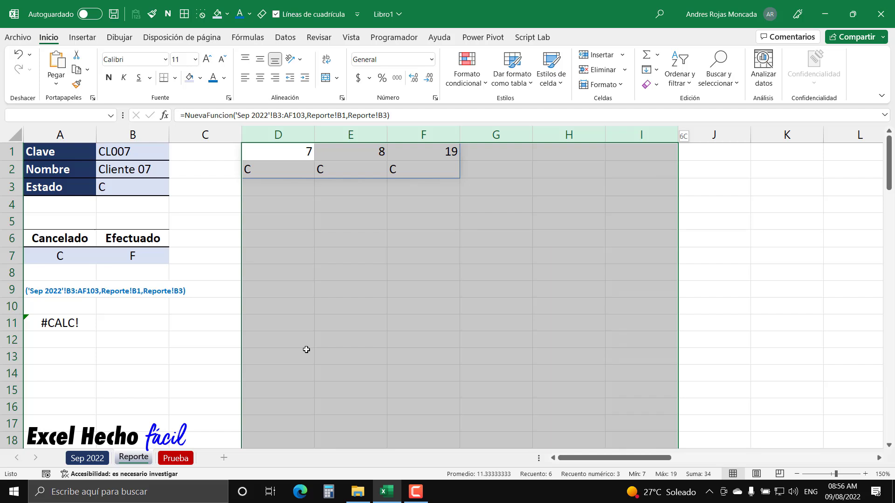
key("shift+Right")
key("shift+Right")
key("shift+Right")
key("shift+Right")
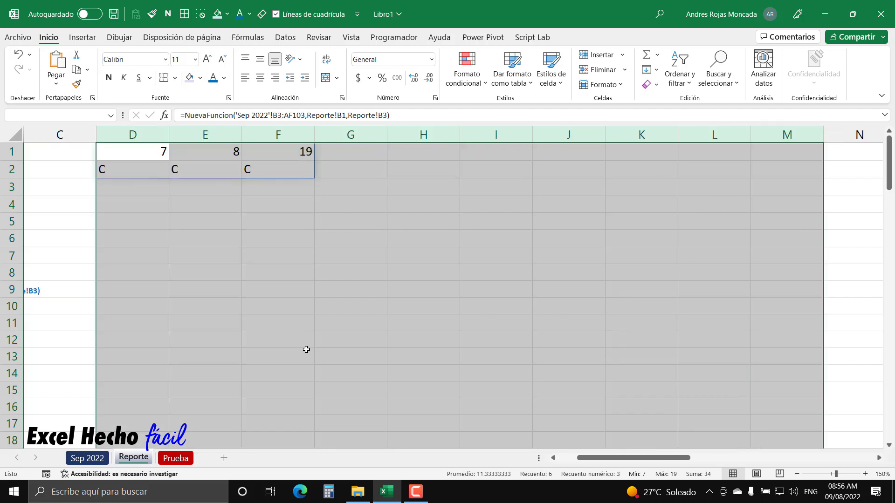
right_click(160, 135)
left_click(214, 325)
type("5")
key("Return")
left_click_drag(639, 458, 616, 458)
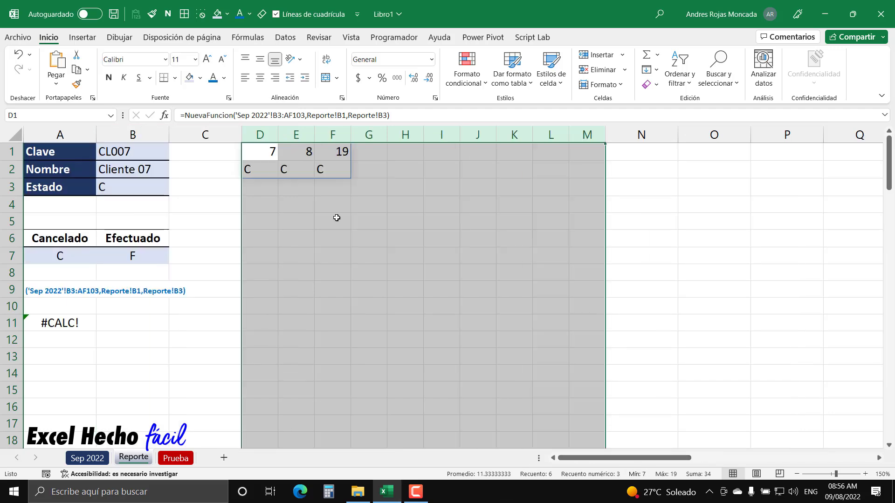
- Start a new conditional formatting rule for D1:M1 that uses a formula to determine which cells to format
left_click(266, 149)
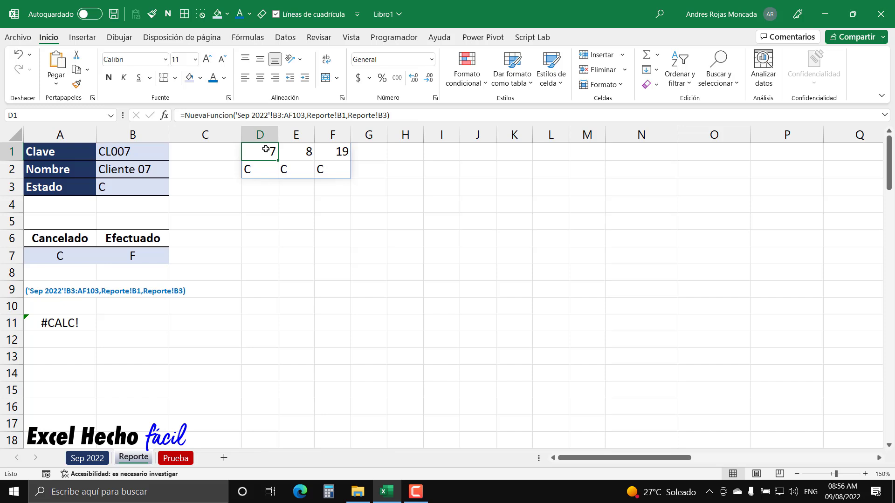
left_click_drag(266, 149, 580, 151)
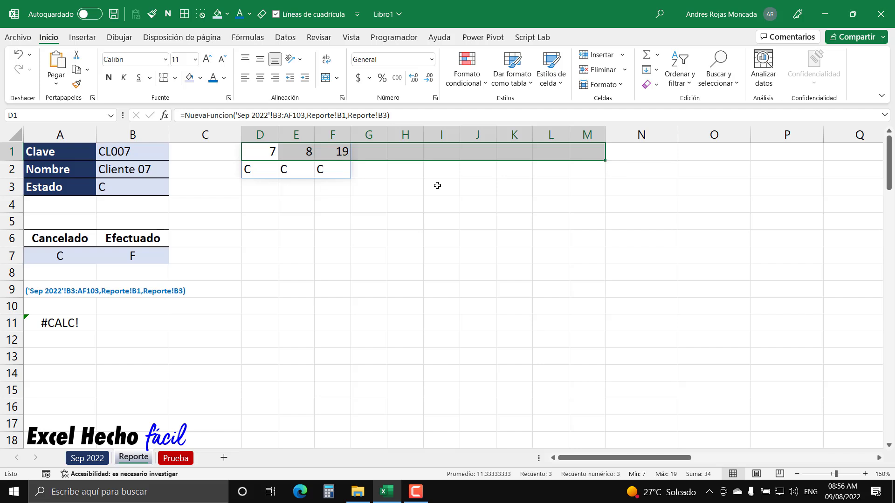
key("alt+o")
key("l")
key("n")
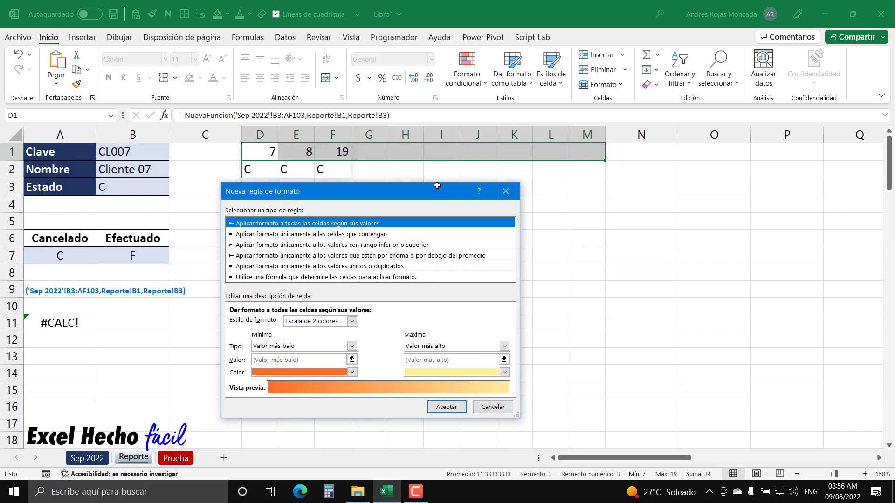
left_click(334, 277)
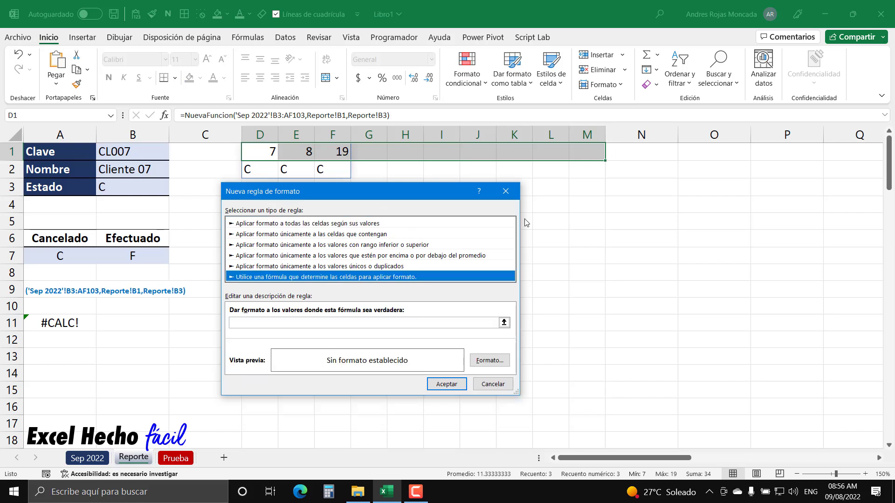
- Set the rule's formula to =D1<>"" with a fully relative reference to D1
left_click(342, 323)
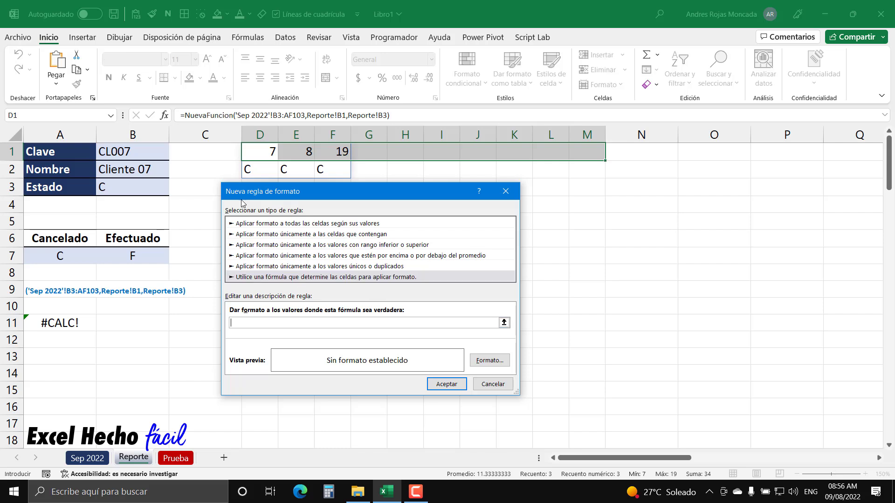
left_click(267, 154)
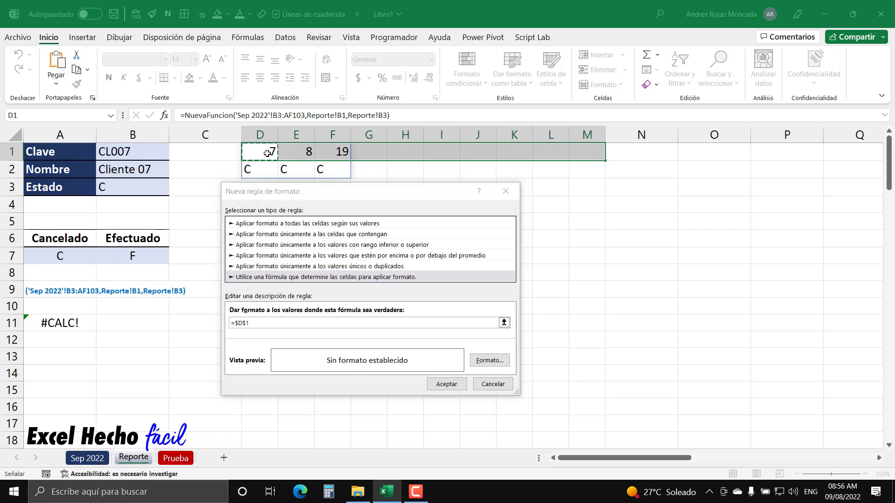
left_click(280, 323)
key("F4")
key("F4")
key("F4")
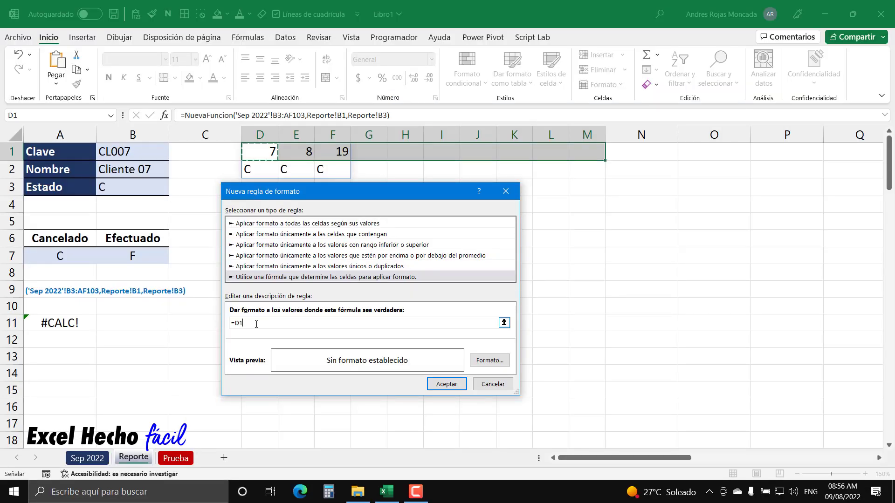
type("<>\"\"")
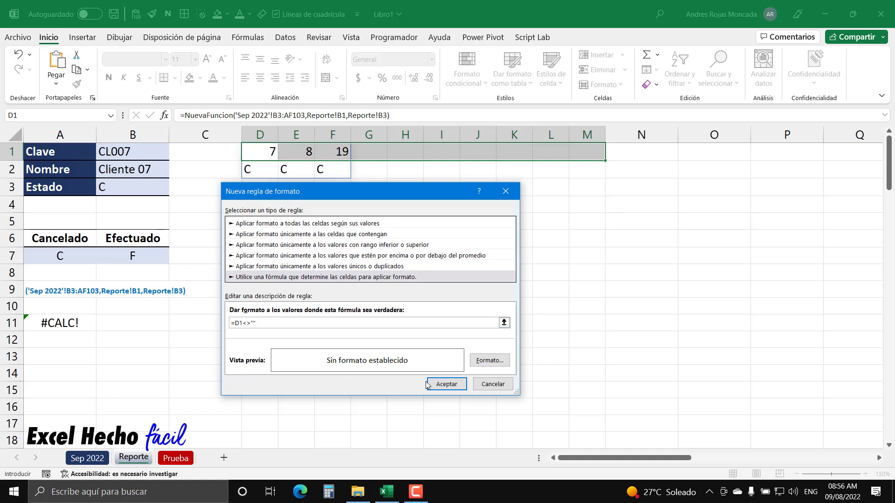
- Give the rule's format a dark blue background fill, the darkest shade in the blue theme column
left_click(489, 361)
left_click(354, 154)
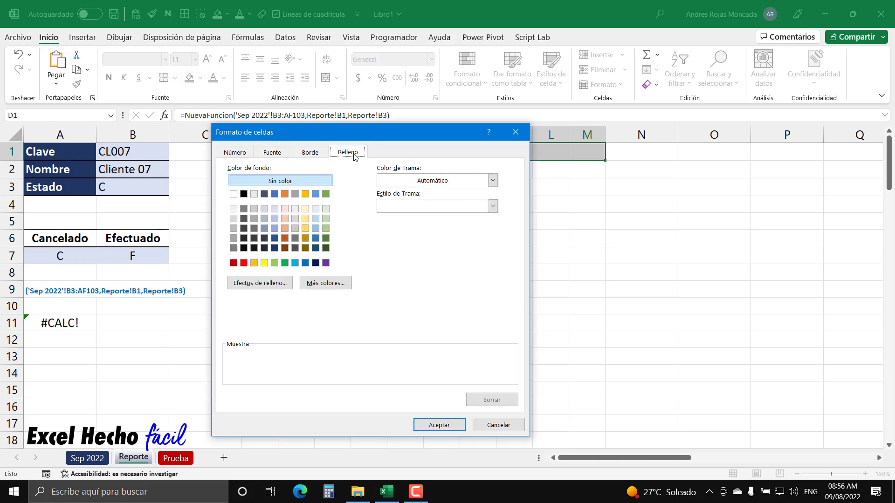
left_click(274, 248)
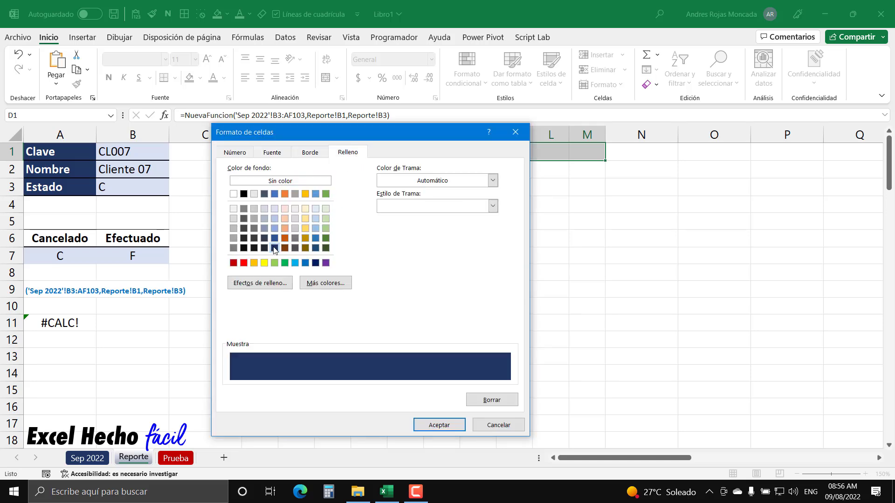
- Add solid bottom and top borders to the conditional format
left_click(318, 156)
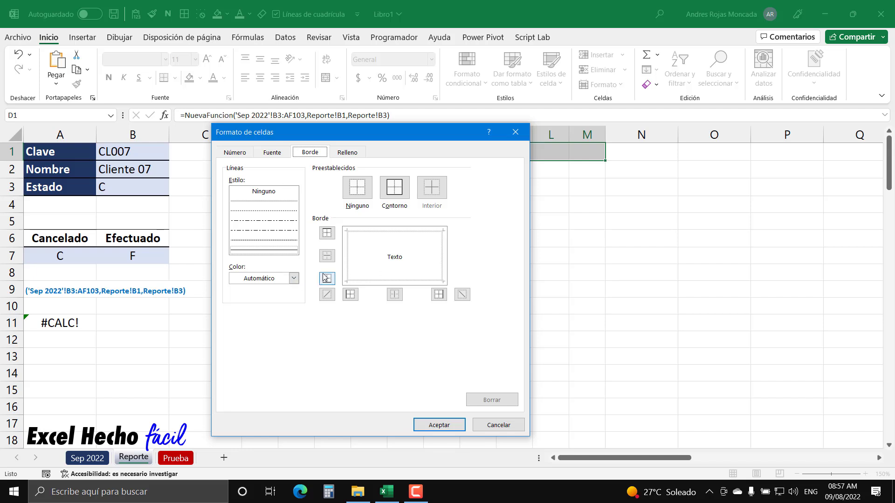
left_click(289, 252)
left_click(384, 283)
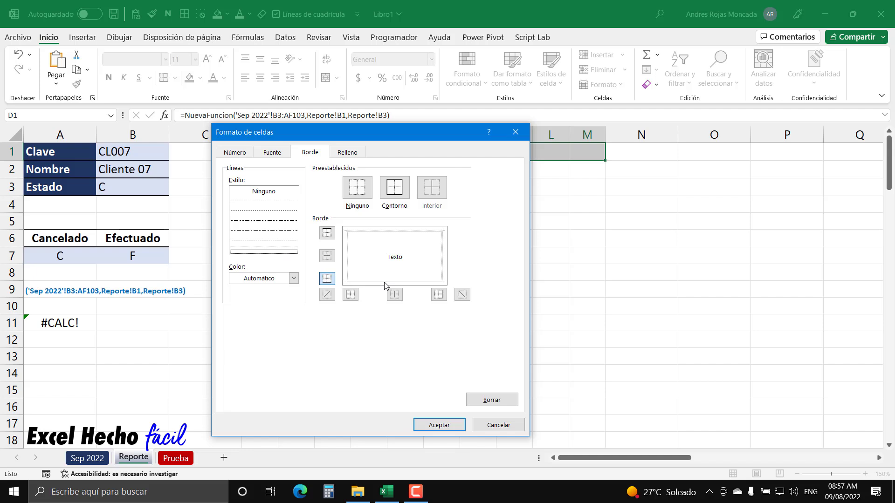
left_click(385, 233)
- Set the rule's font to bold white, apply the rule, and center the contents of D1:M1
left_click(284, 155)
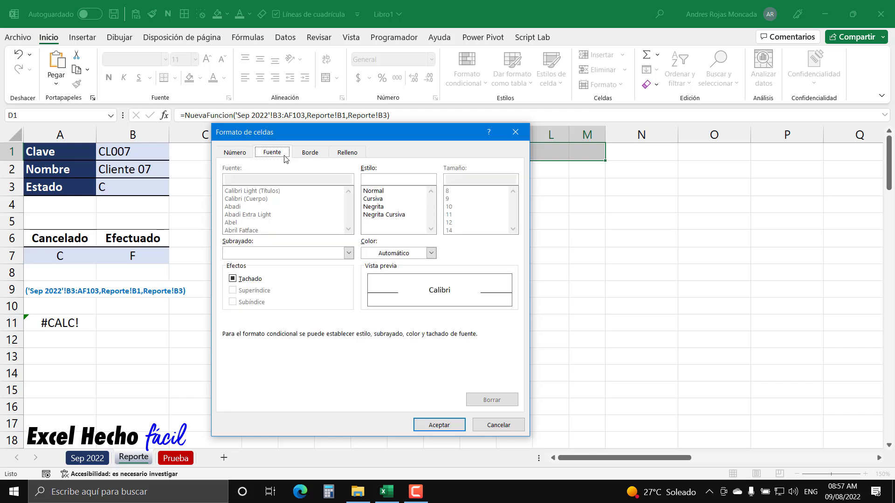
left_click(431, 253)
left_click(367, 301)
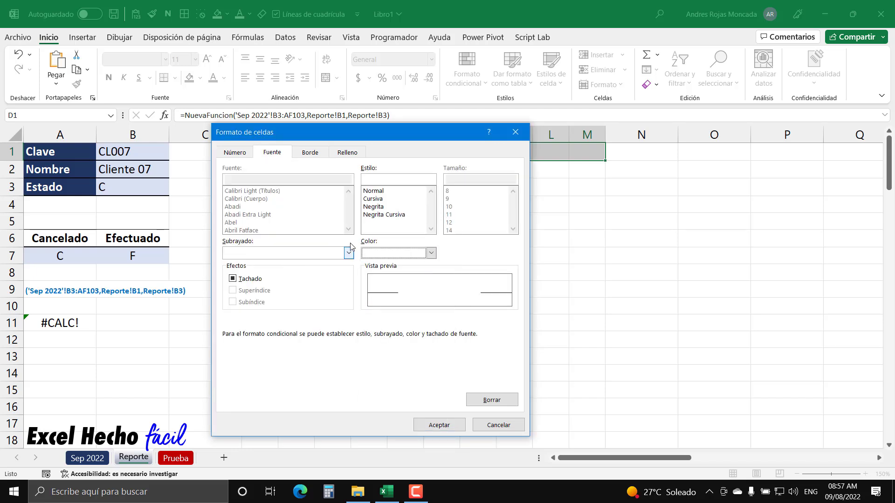
left_click(384, 207)
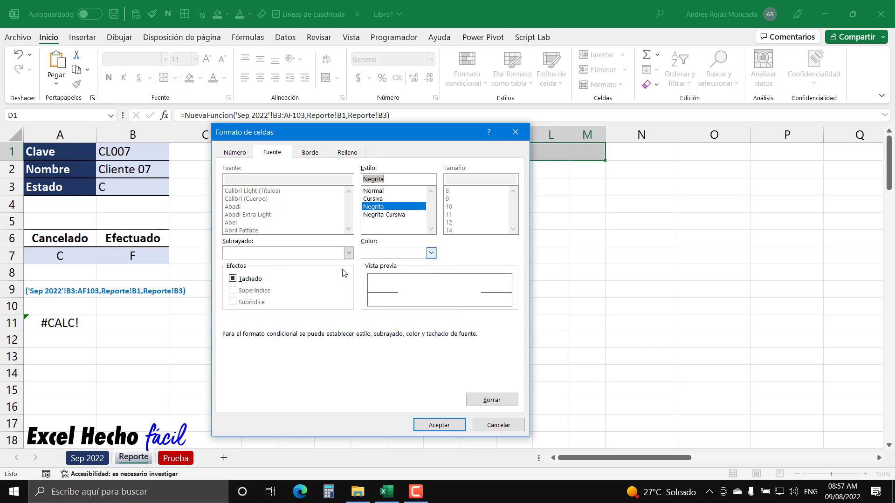
left_click(439, 425)
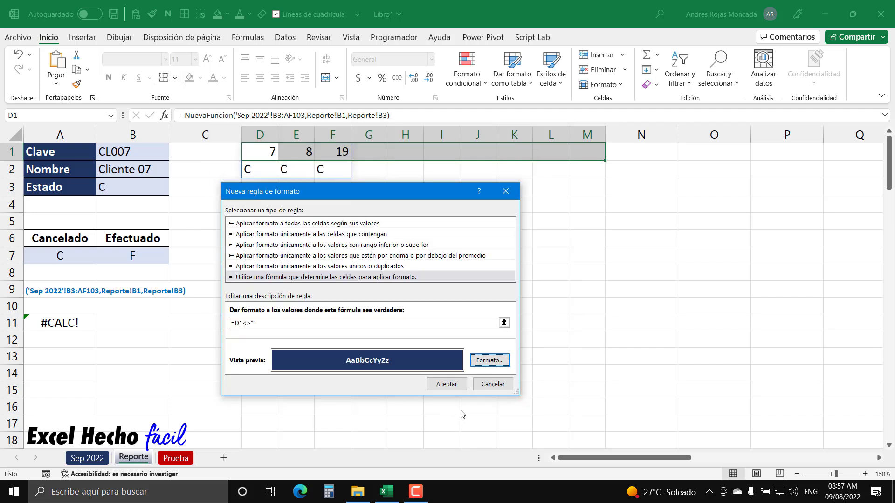
key("Return")
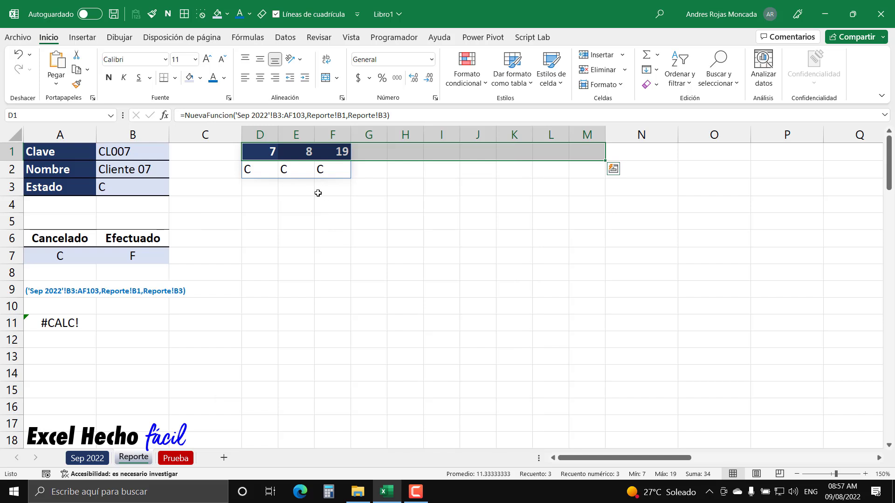
left_click_drag(257, 149, 577, 159)
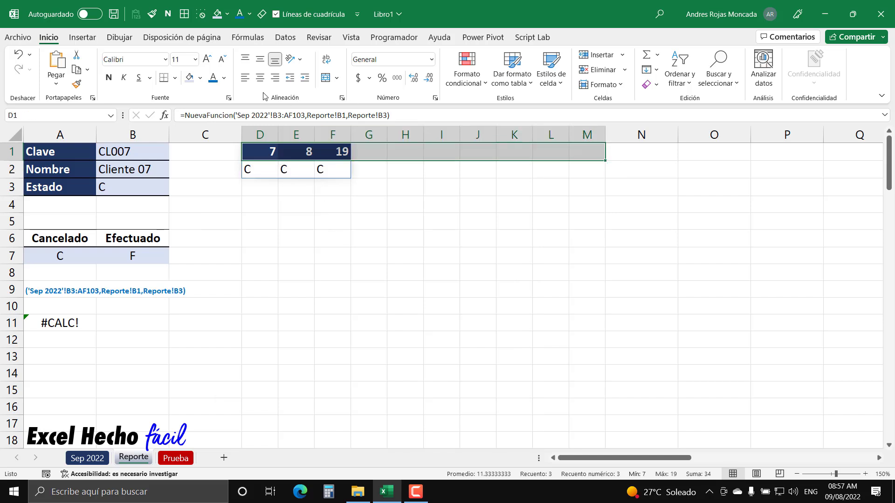
left_click(260, 77)
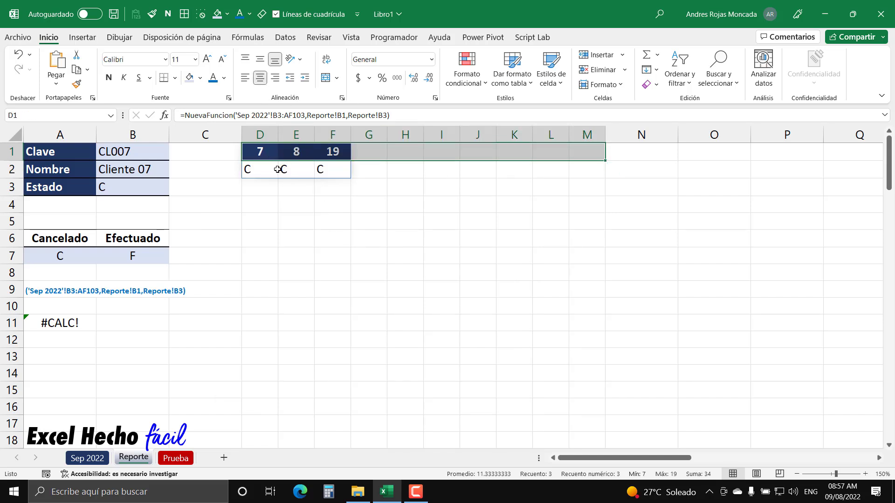
- Start a new conditional formatting rule for D2:M2 that uses a formula to determine which cells to format
left_click_drag(255, 172, 577, 176)
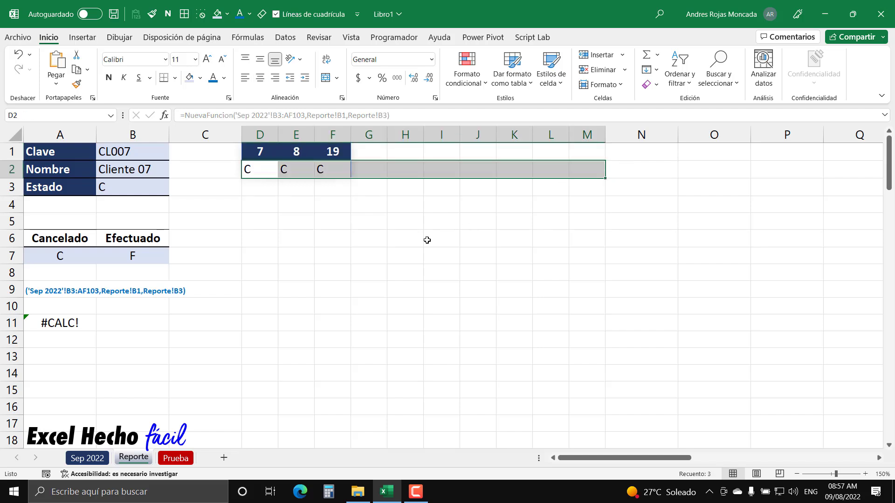
key("alt+o")
key("l")
key("n")
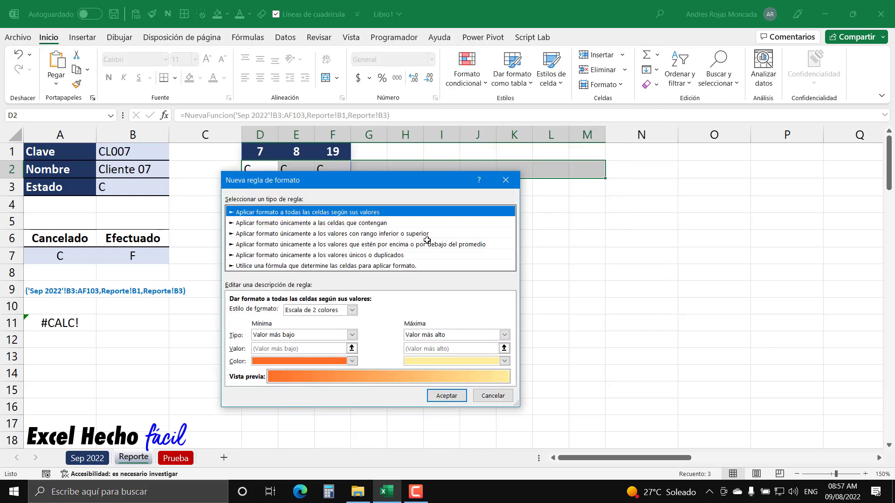
left_click(410, 266)
left_click_drag(382, 185, 386, 213)
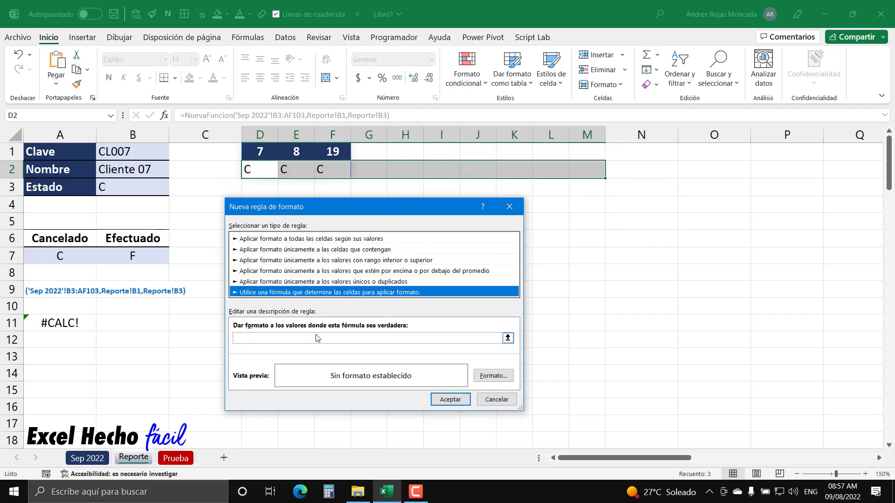
- Set the rule's formula to =D2<>"" with a fully relative reference to D2
left_click(285, 338)
left_click(268, 172)
key("F4")
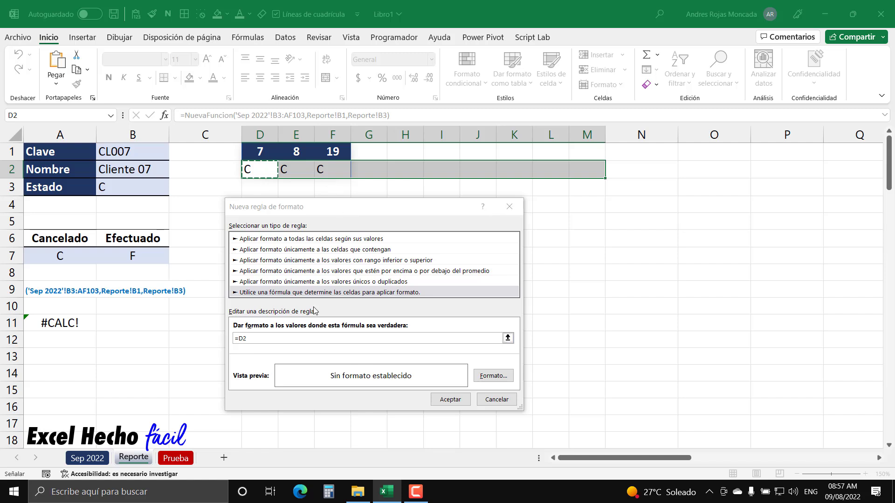
left_click(299, 338)
type("<>")
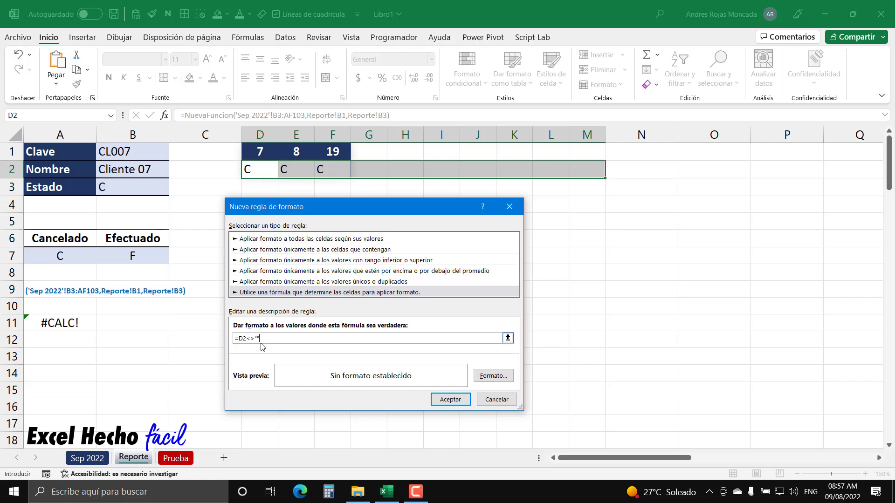
- Apply the rule with the lightest blue theme shade as background fill and center the contents of D2:M2
left_click(493, 375)
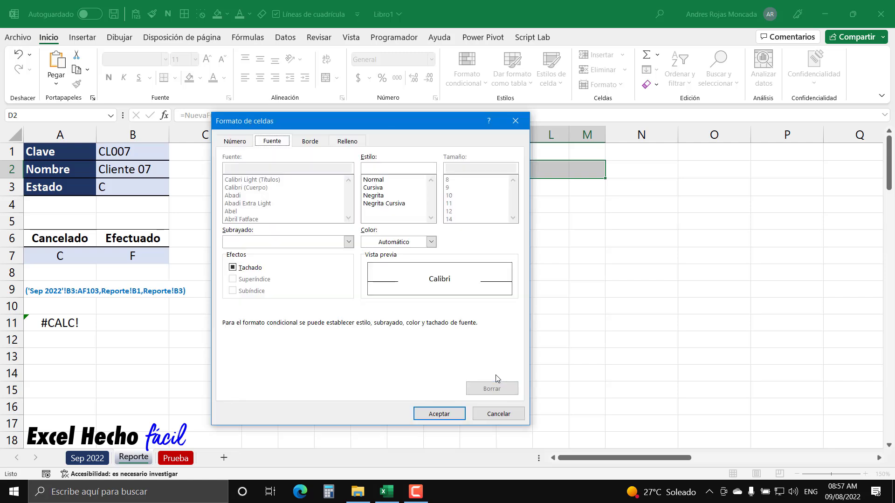
left_click(357, 142)
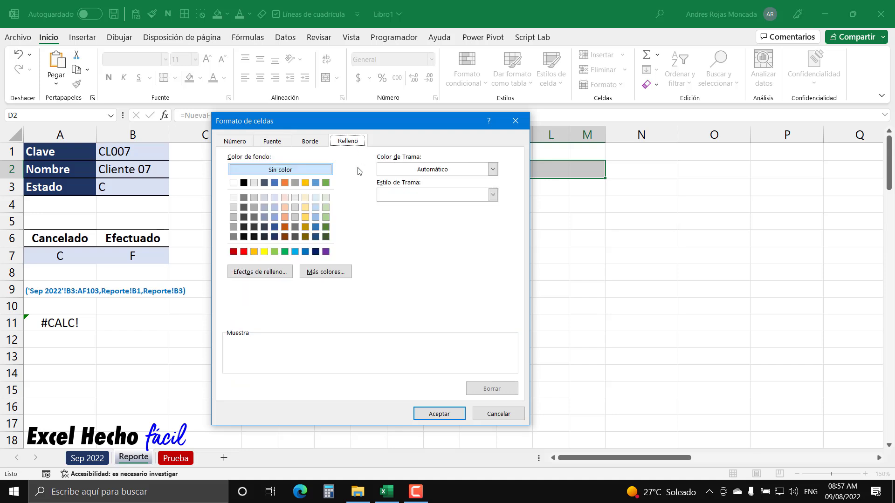
left_click(275, 198)
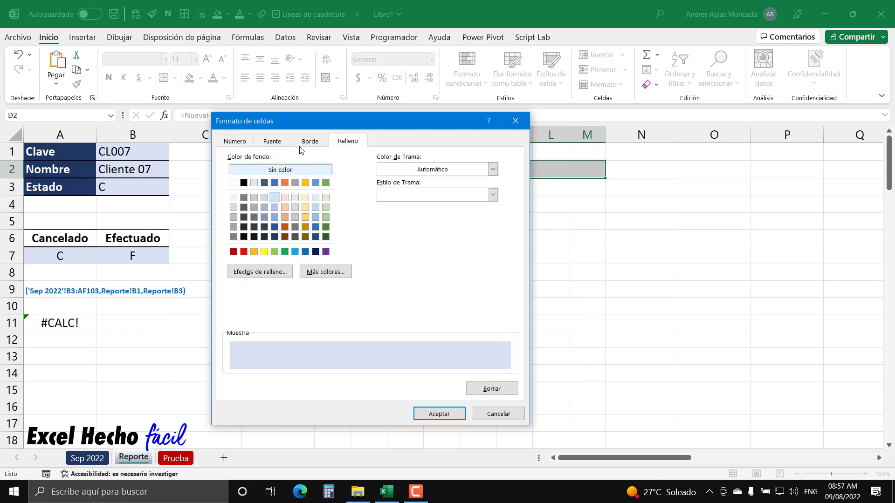
left_click(275, 142)
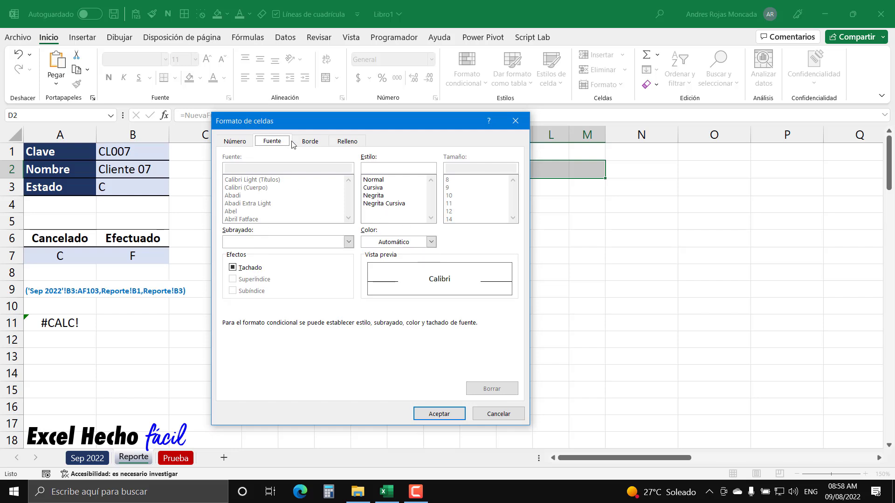
left_click(310, 144)
left_click(344, 145)
left_click(317, 145)
left_click(273, 144)
left_click(237, 144)
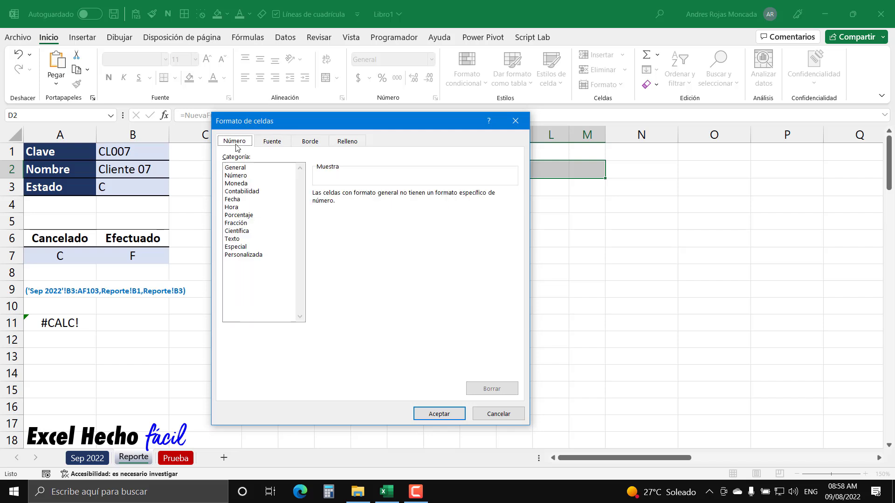
left_click(454, 414)
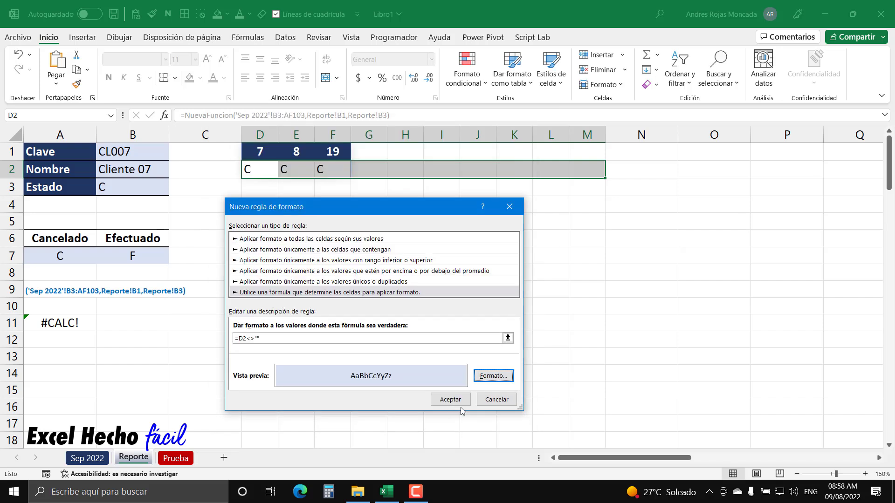
left_click(463, 404)
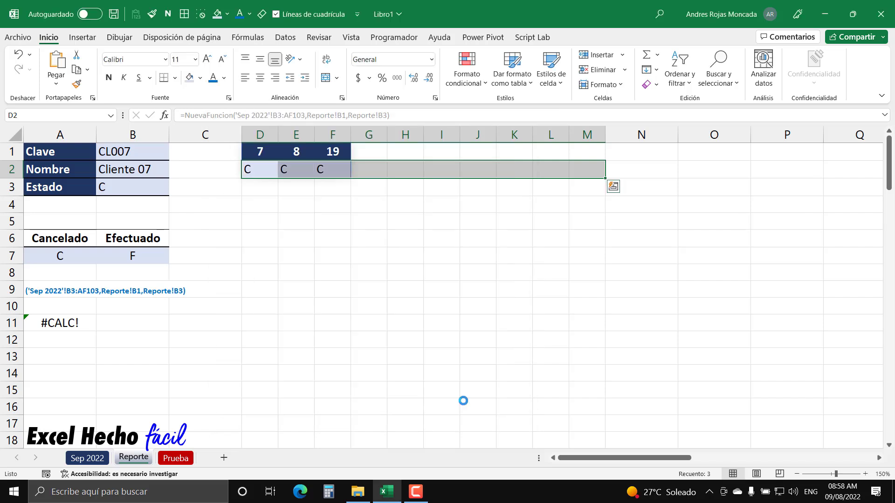
left_click(260, 78)
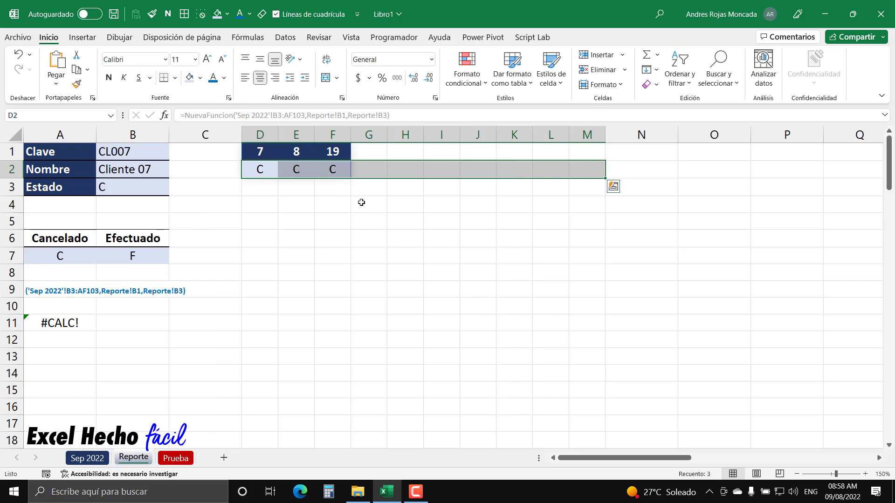
left_click(316, 239)
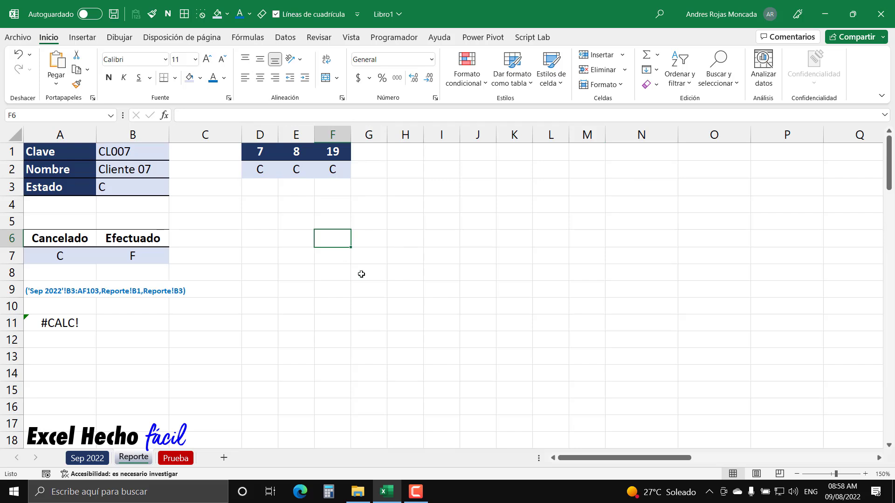
- Review the NuevaFuncion call in D1 and the full LAMBDA formula in A11 without changing them
left_click(267, 150)
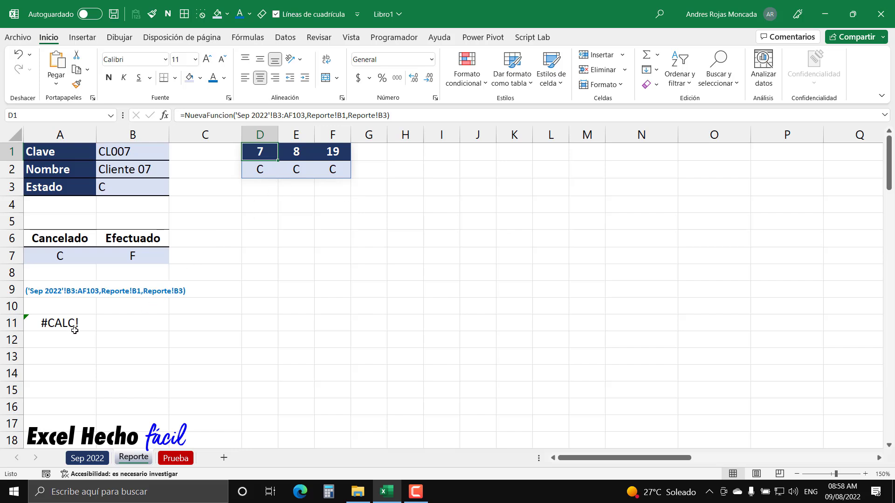
left_click(56, 325)
key("F2")
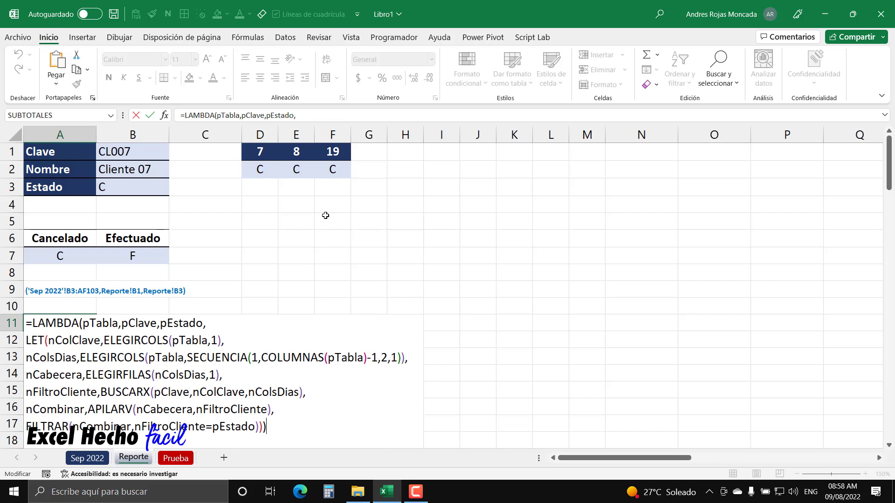
key("ctrl+Return")
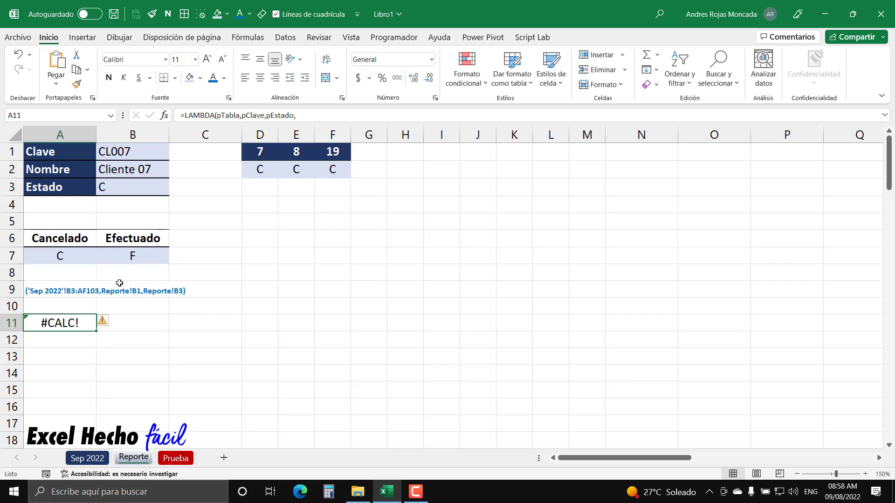
- Test the report by switching the Estado in B3 to F and back to C
left_click(138, 155)
left_click(133, 190)
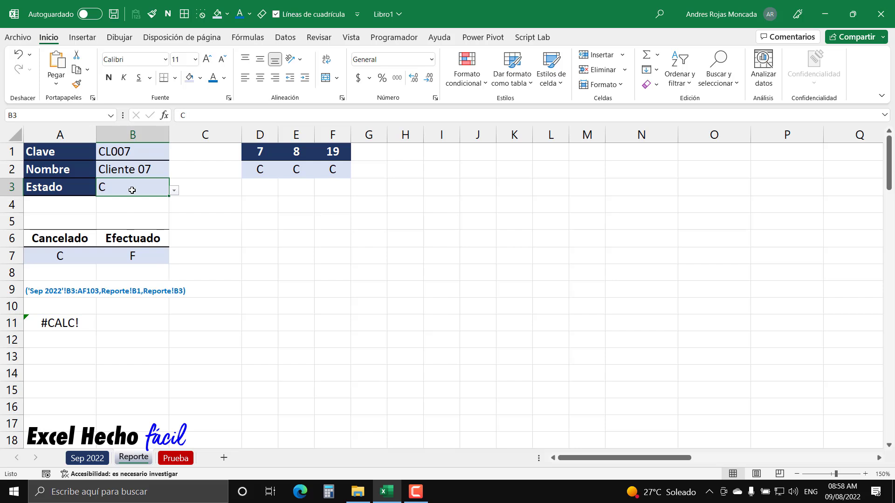
left_click(175, 191)
left_click(129, 213)
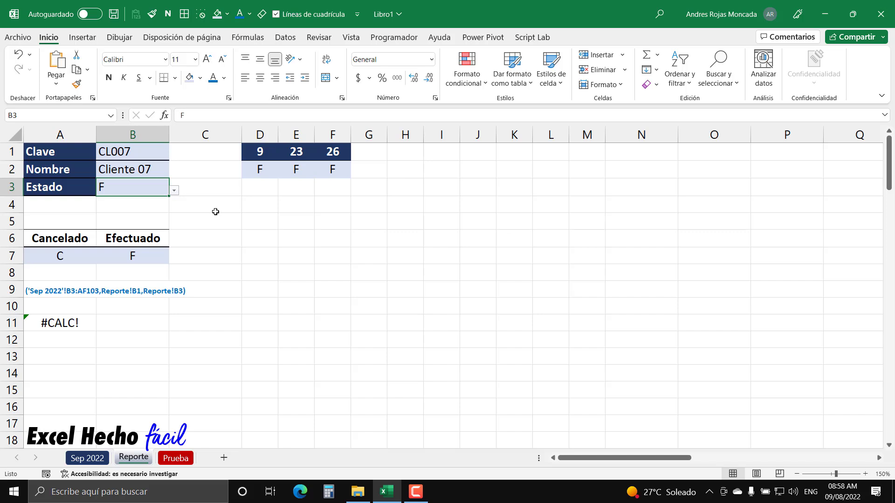
left_click(174, 191)
left_click(144, 204)
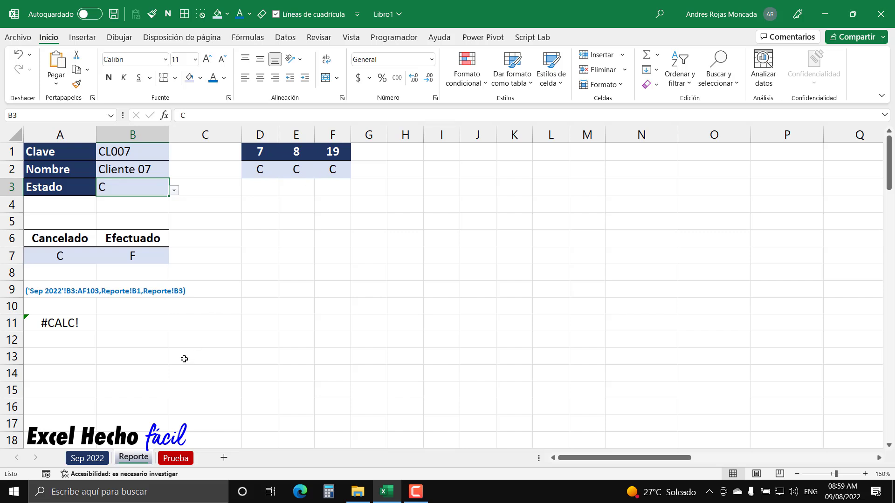
- Examine the daily status entries of the clients in rows 35 and 36 of the Sep 2022 sheet
left_click(87, 458)
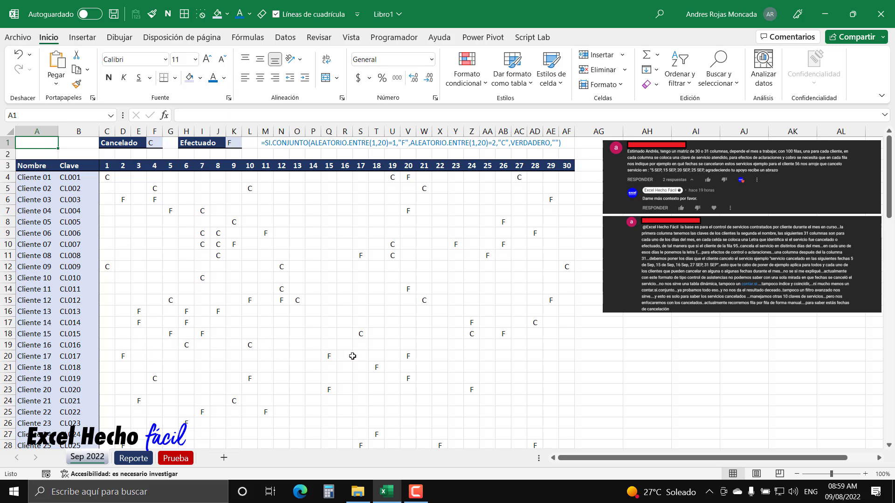
scroll(328, 359, "down", 5)
scroll(327, 360, "down", 1)
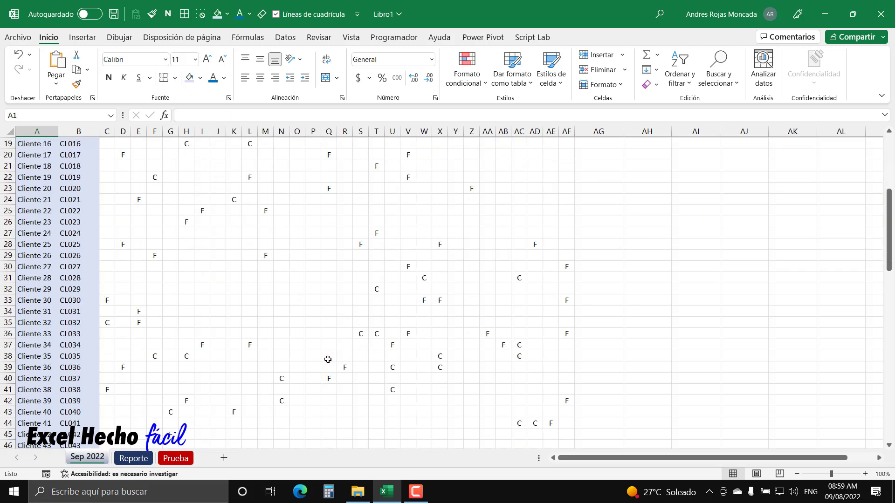
left_click(8, 322)
left_click(37, 322)
left_click_drag(37, 323, 570, 322)
left_click_drag(82, 335, 574, 332)
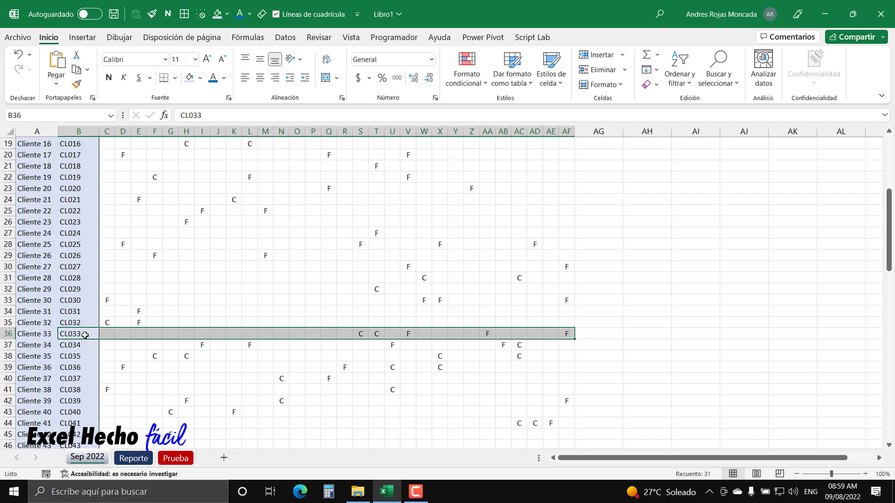
- Change the Clave in B1 of Reporte to the key of the client in row 36 of Sep 2022
left_click(133, 458)
left_click(114, 157)
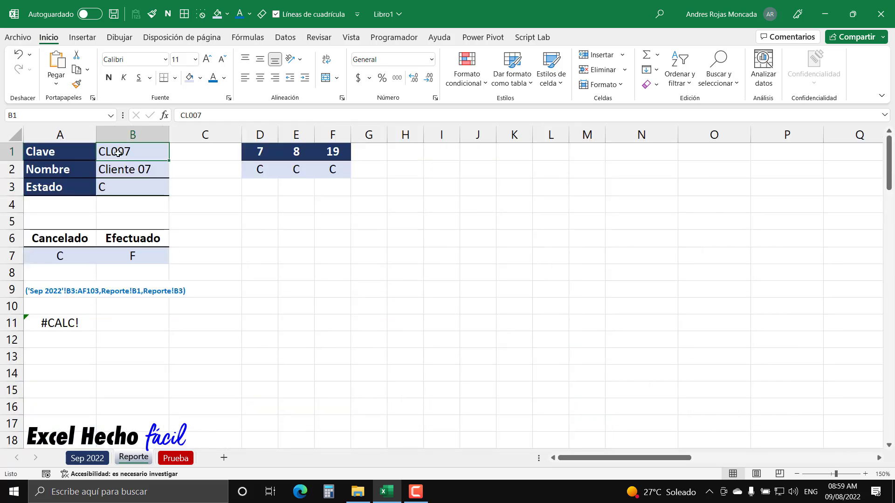
left_click(219, 118)
key("BackSpace")
key("BackSpace")
type("33")
key("Return")
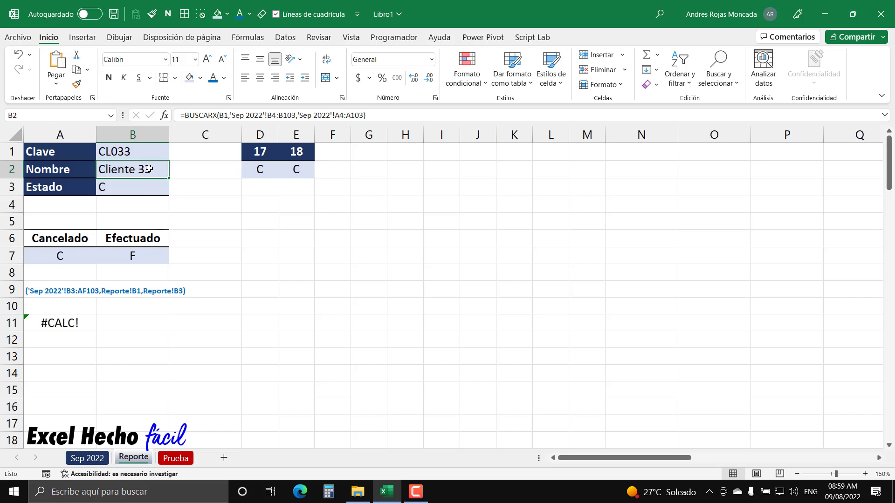
- Set the Estado in B3 to F to list the client's completed days
left_click(145, 185)
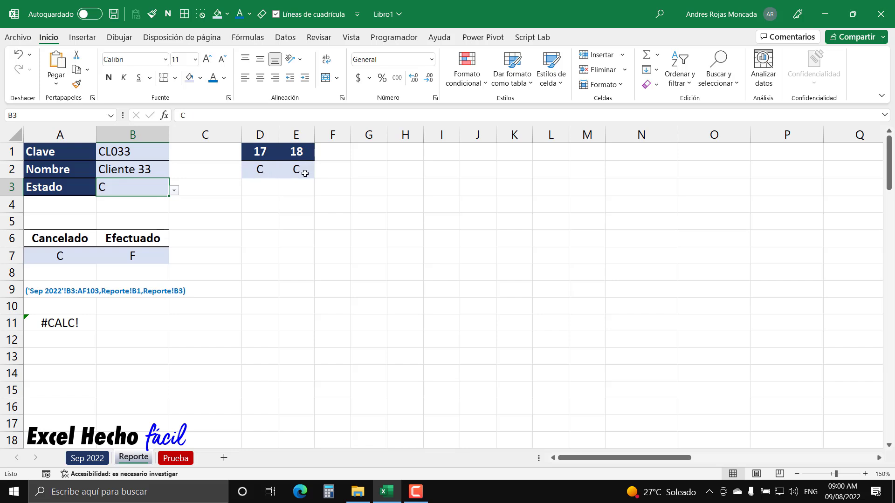
left_click(176, 192)
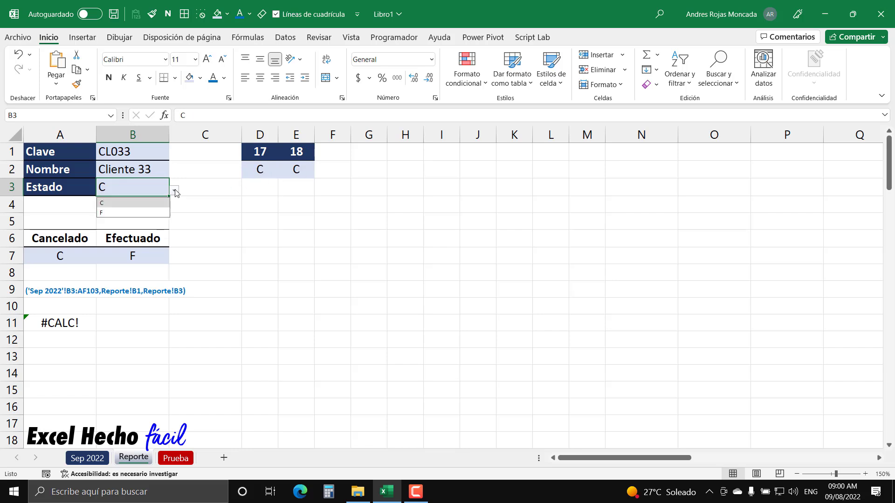
left_click(146, 213)
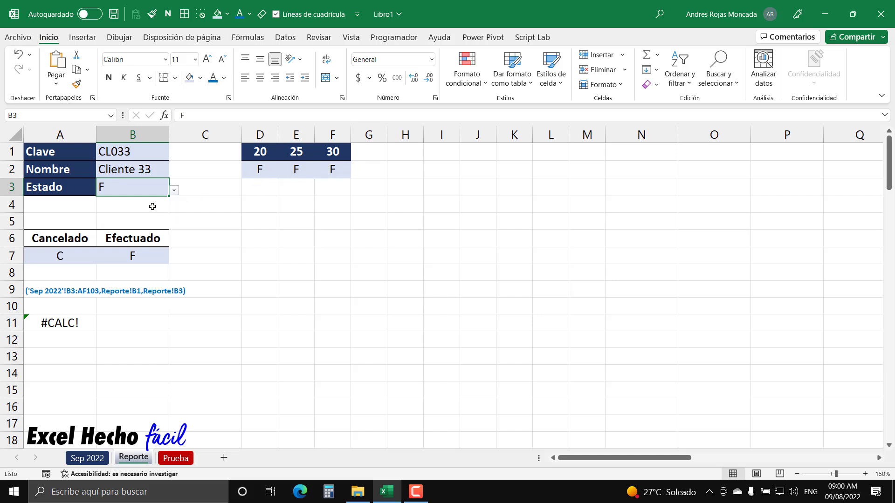
- Compare the full LAMBDA formula in A11 of Reporte with the NuevaFuncion formula in D1, leaving both unedited
left_click(64, 324)
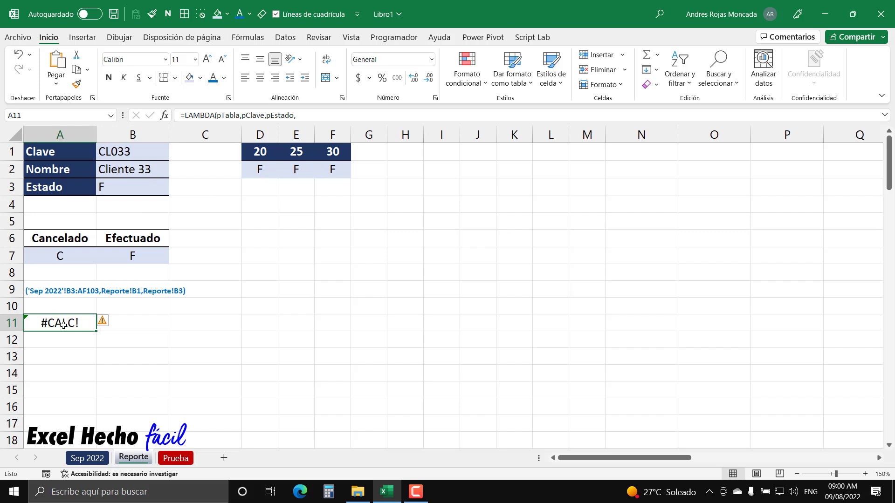
key("F2")
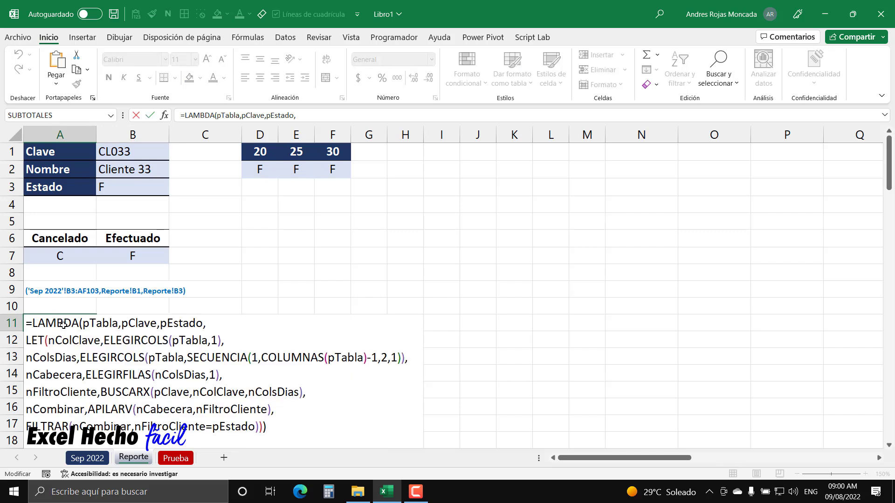
key("ctrl+Return")
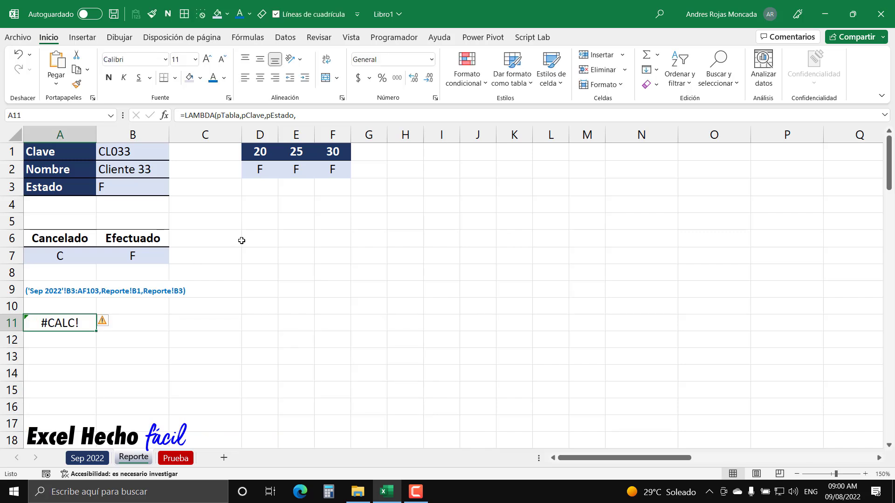
left_click(246, 150)
key("F2")
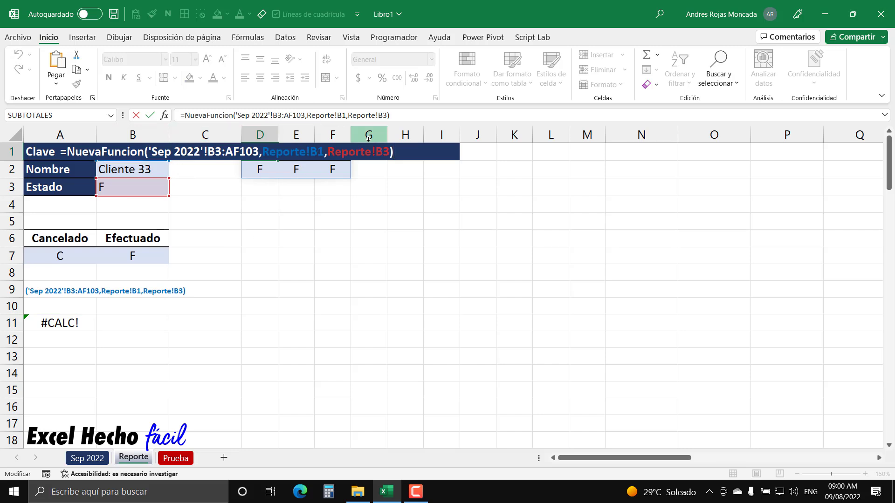
key("Escape")
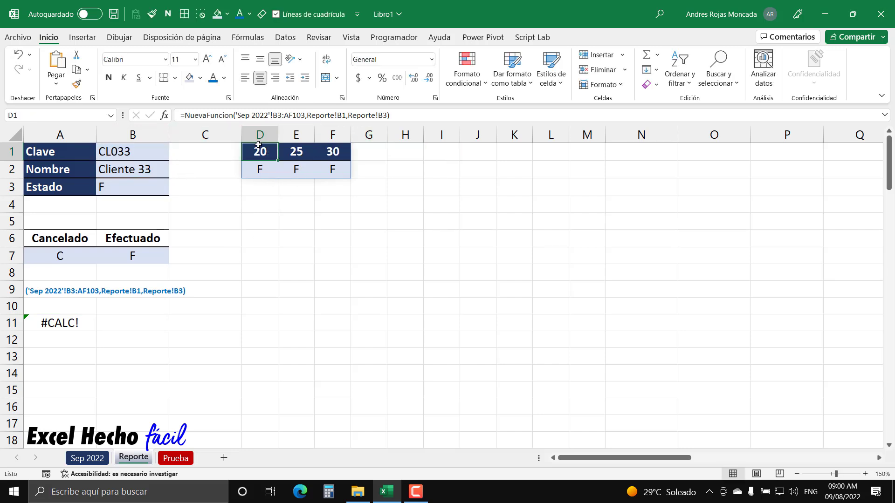
left_click(81, 329)
key("F2")
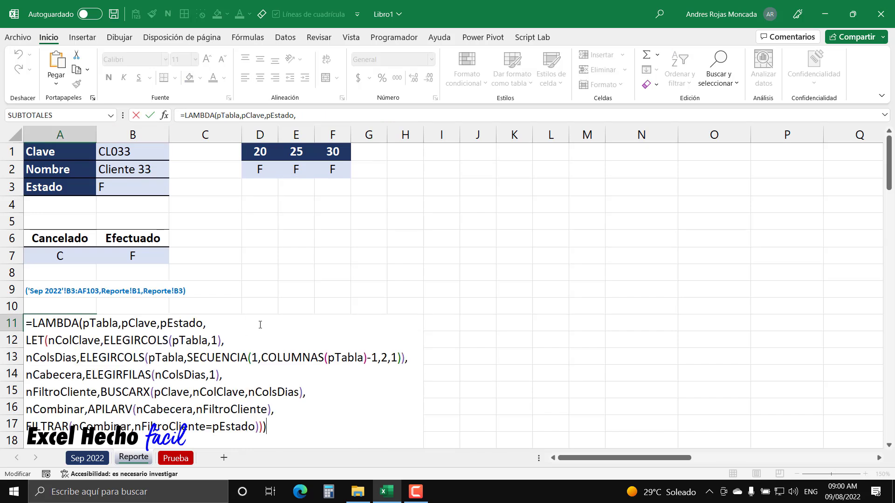
key("Escape")
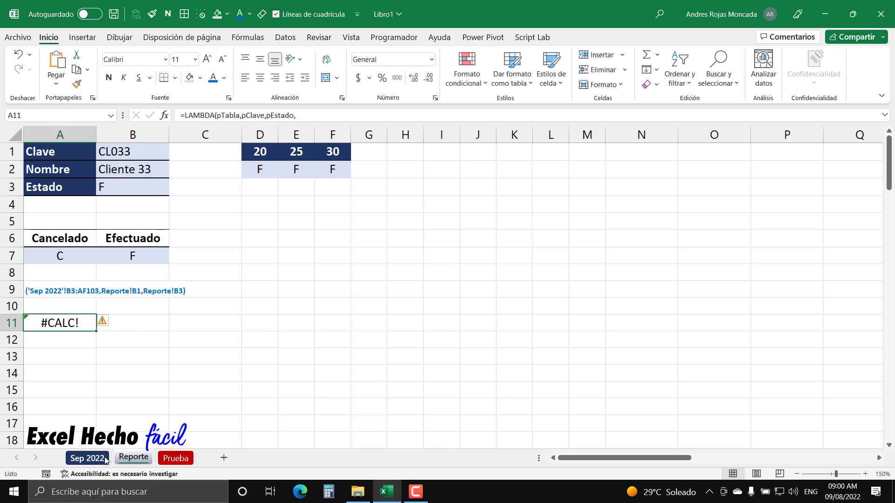
- Enlarge the lower comment picture on the Sep 2022 sheet across the day columns to read the original request
left_click(87, 458)
scroll(93, 254, "up", 6)
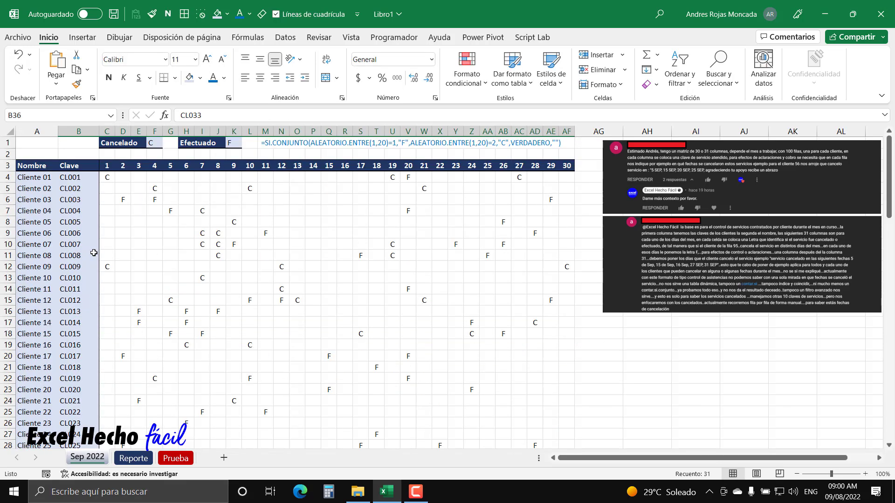
left_click(43, 132)
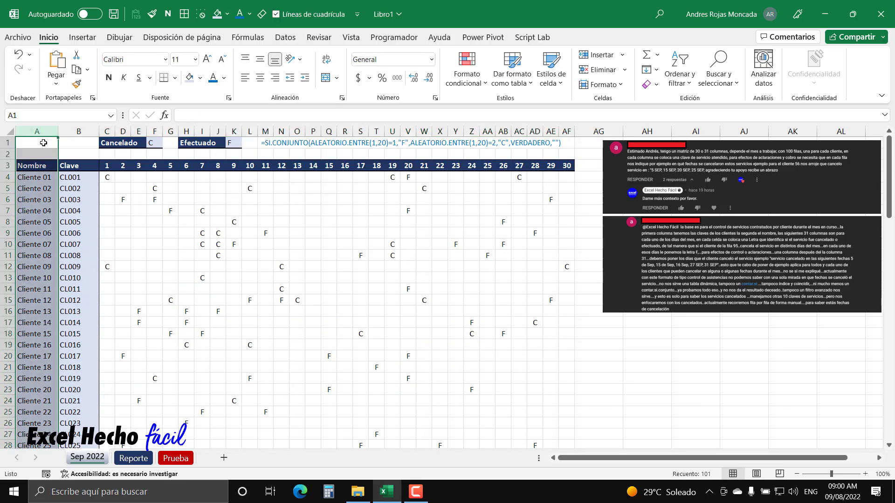
left_click(721, 255)
left_click_drag(603, 312, 237, 439)
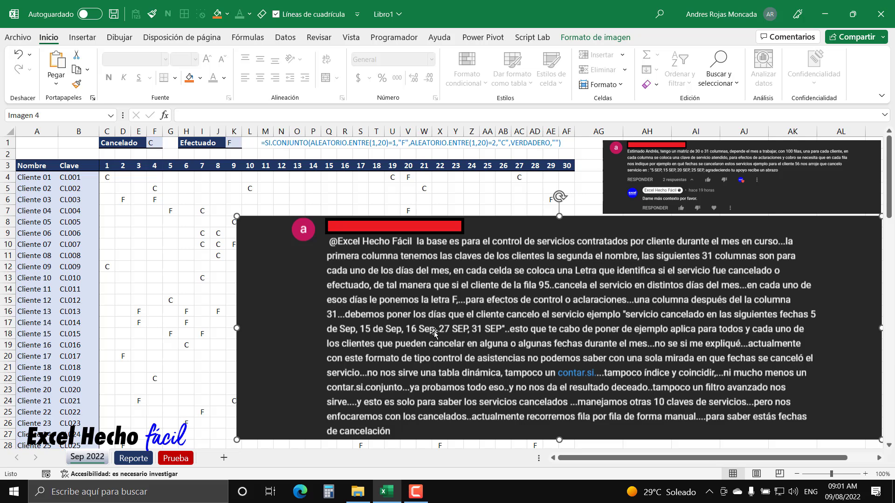
- Review the spilled days in Reporte, the formula in D1 that produces them, and the LAMBDA definition in A11
left_click(133, 459)
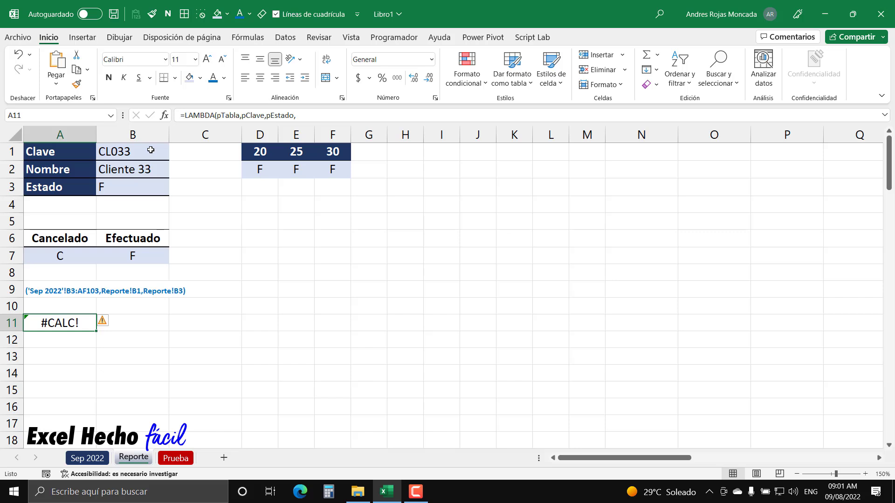
left_click_drag(251, 171, 339, 272)
left_click(259, 151)
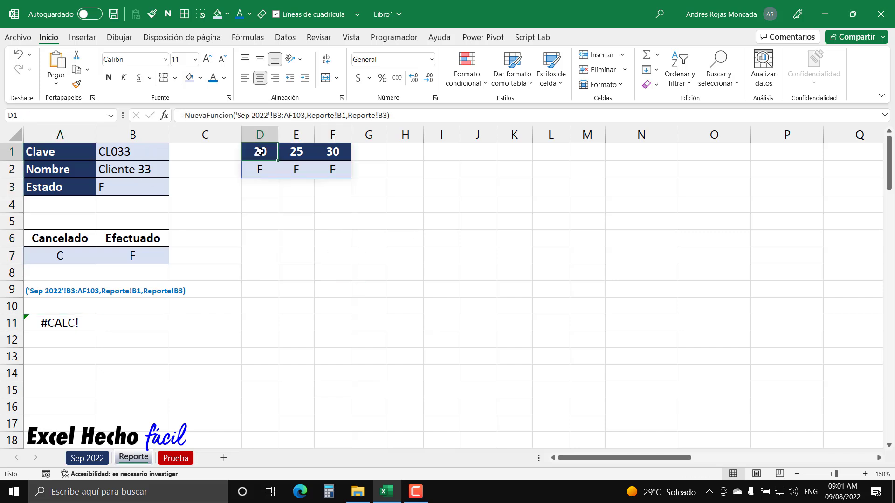
double_click(259, 151)
key("Escape")
left_click(50, 327)
double_click(51, 327)
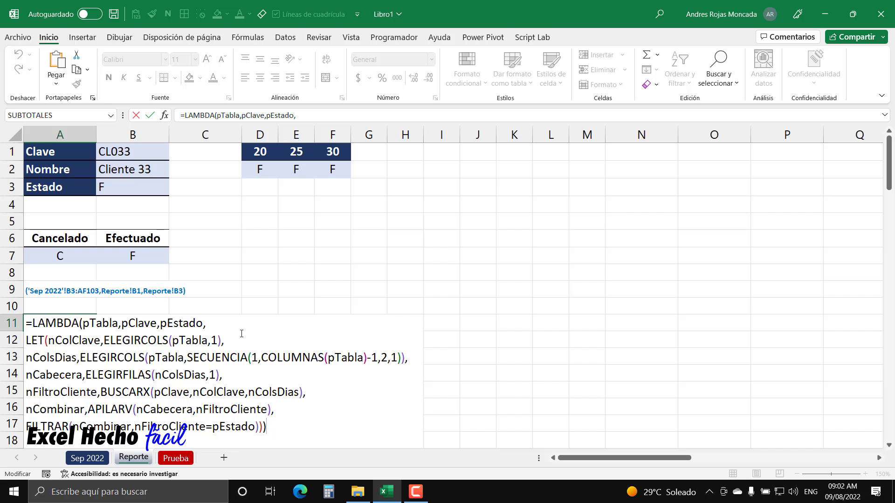
key("ctrl+Return")
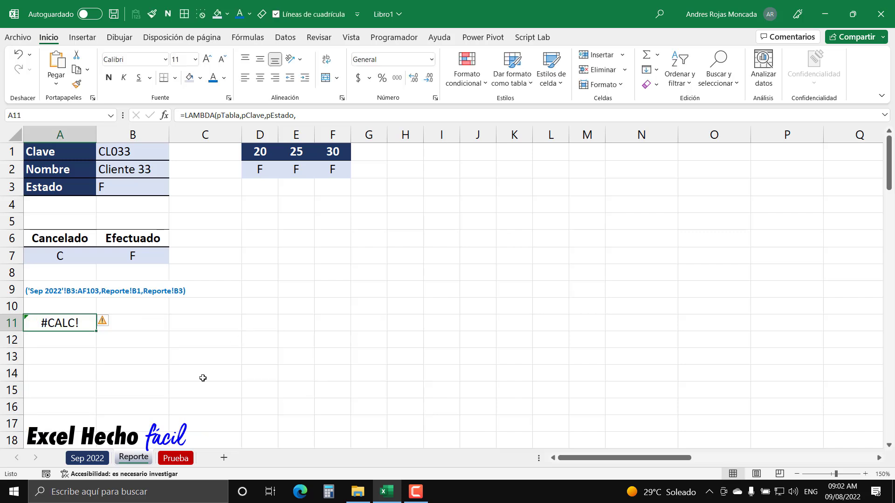
- Undo the enlargement of the comment picture on Sep 2022 and select cell A1
left_click(87, 458)
key("ctrl+z")
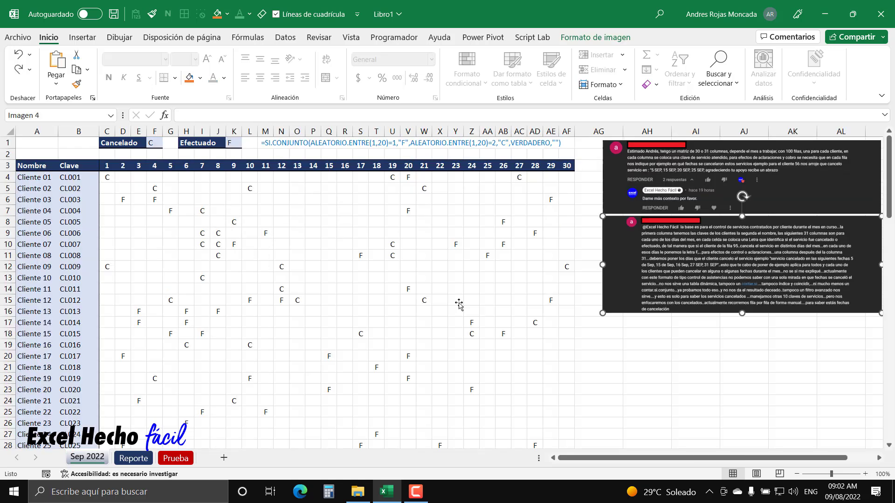
key("Escape")
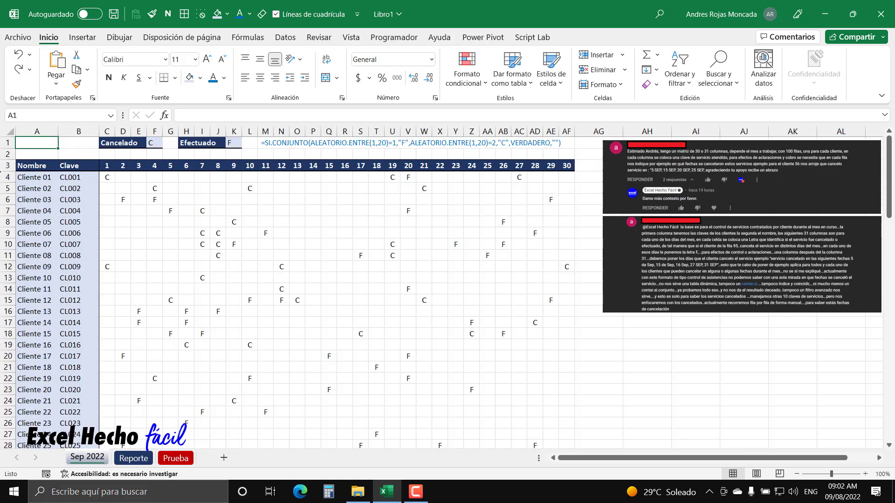
left_click(32, 143)
- Display the complete LAMBDA formula in A11 of Reporte once more
left_click(132, 458)
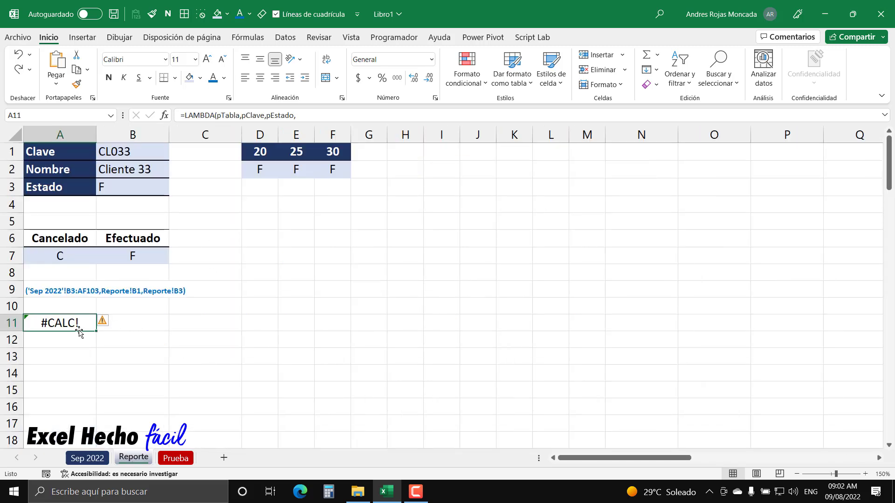
key("F2")
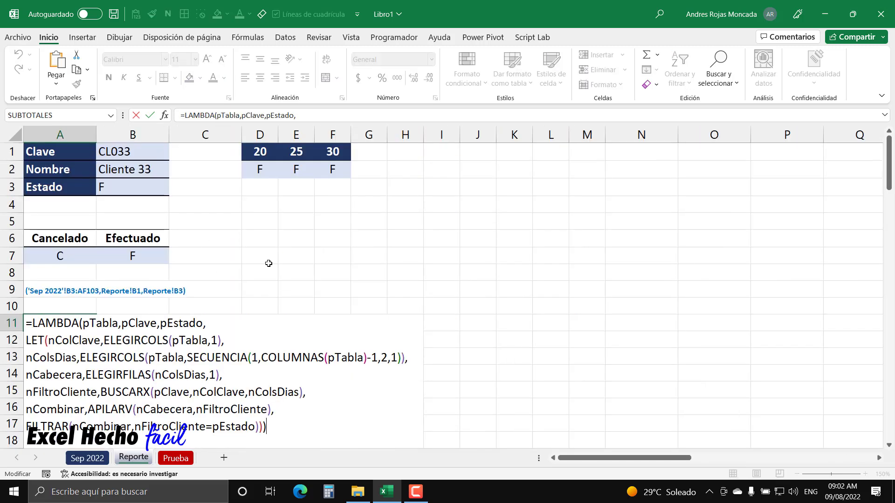